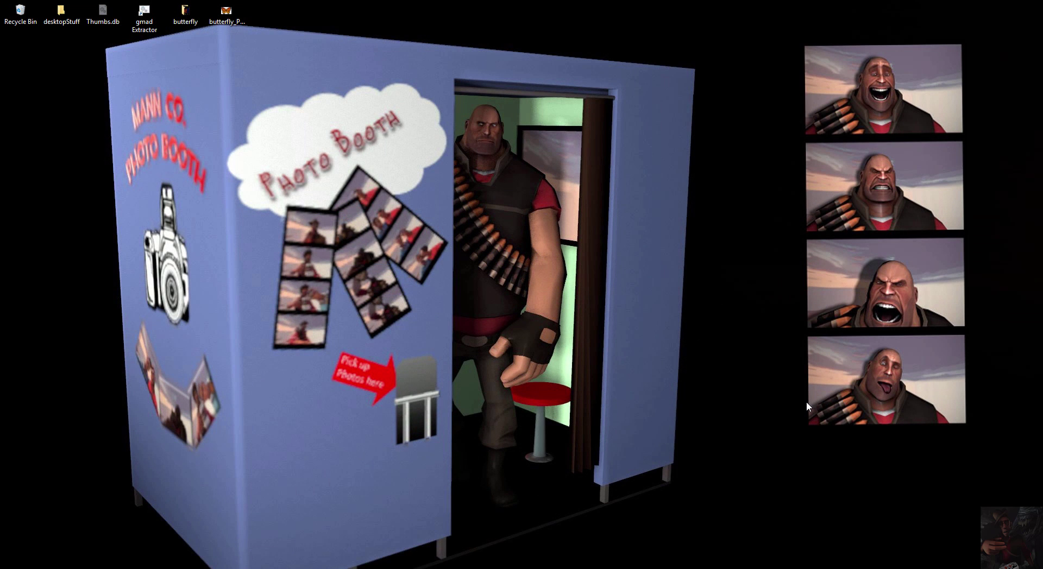
Export the butterfly mesh alone as butterfly.dmx from the Scene's Source Engine Export panel
mouse_move(792, 568)
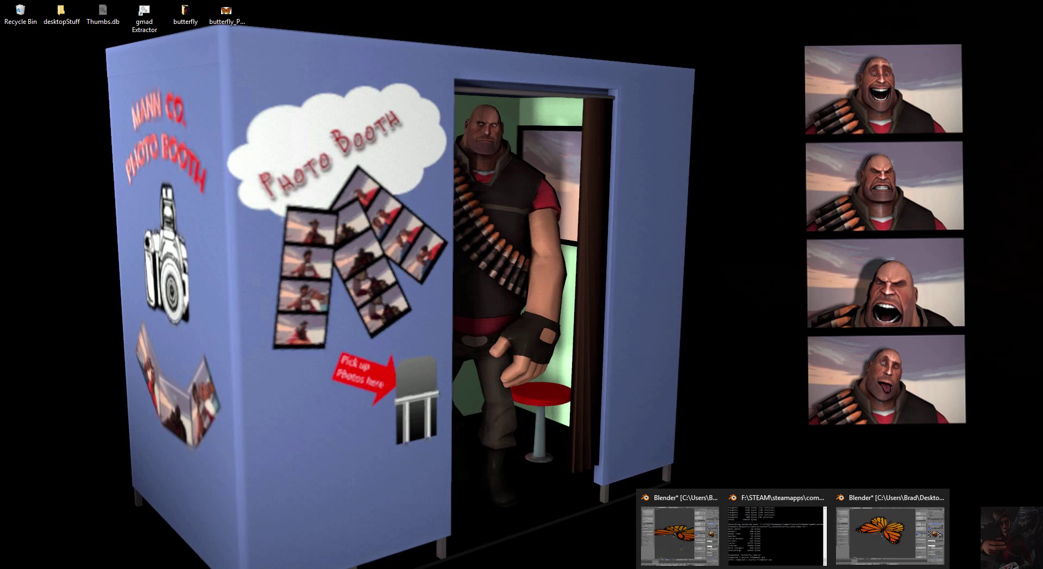
click(880, 529)
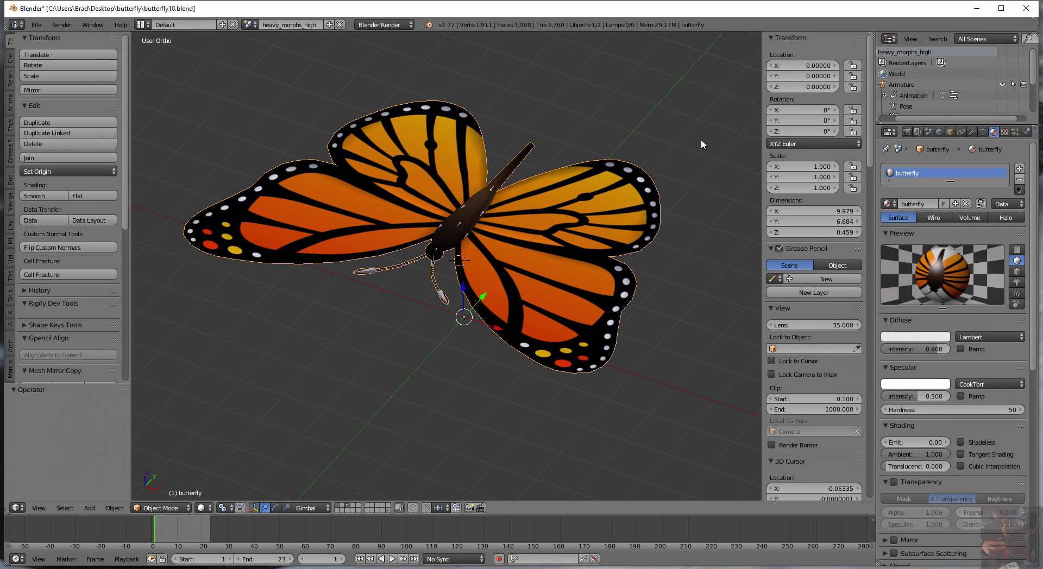
scroll(923, 244, down, 5)
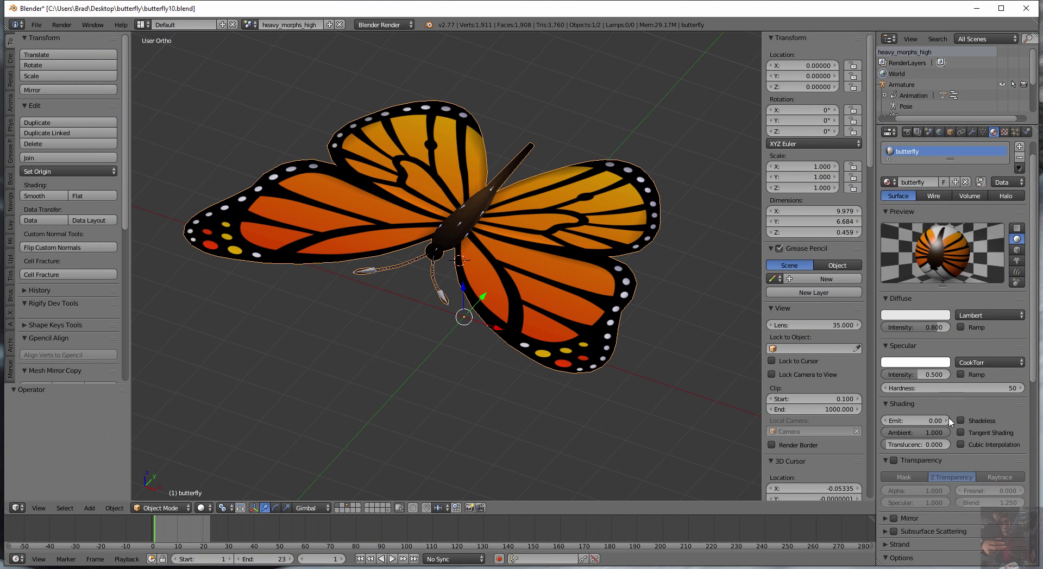
scroll(938, 185, up, 4)
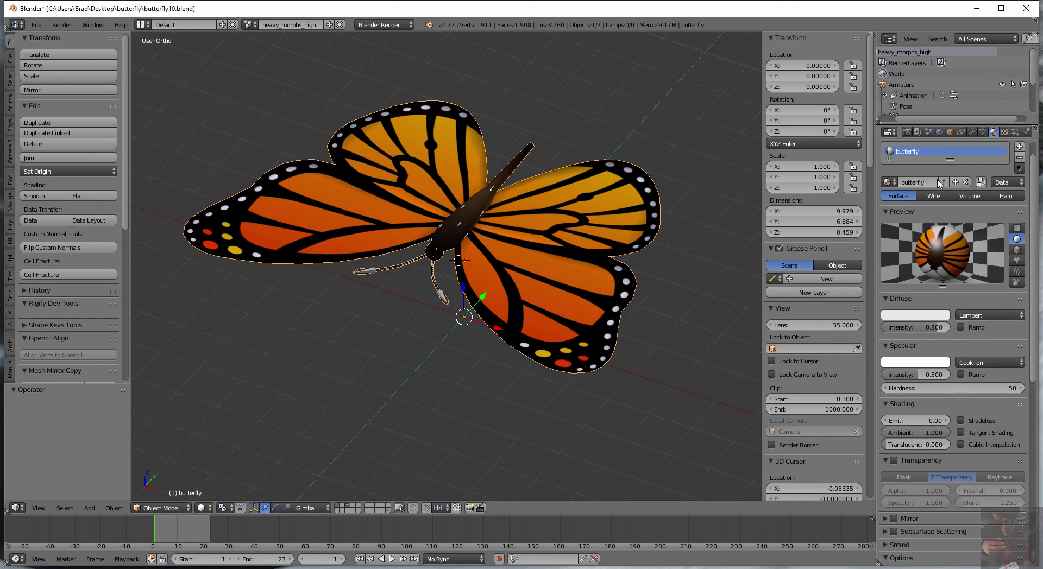
click(928, 132)
scroll(936, 285, down, 10)
scroll(936, 284, up, 1)
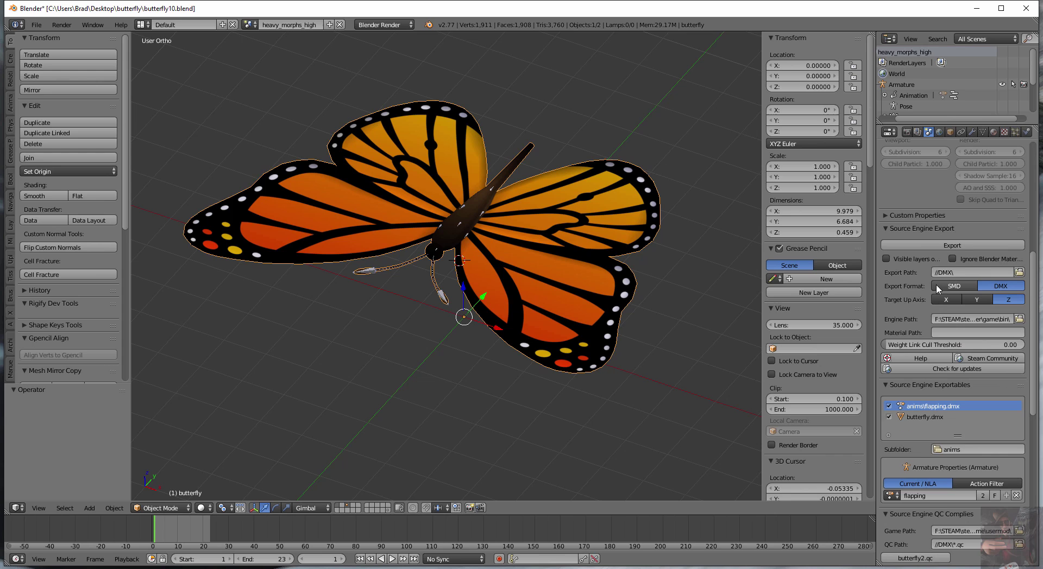
click(959, 247)
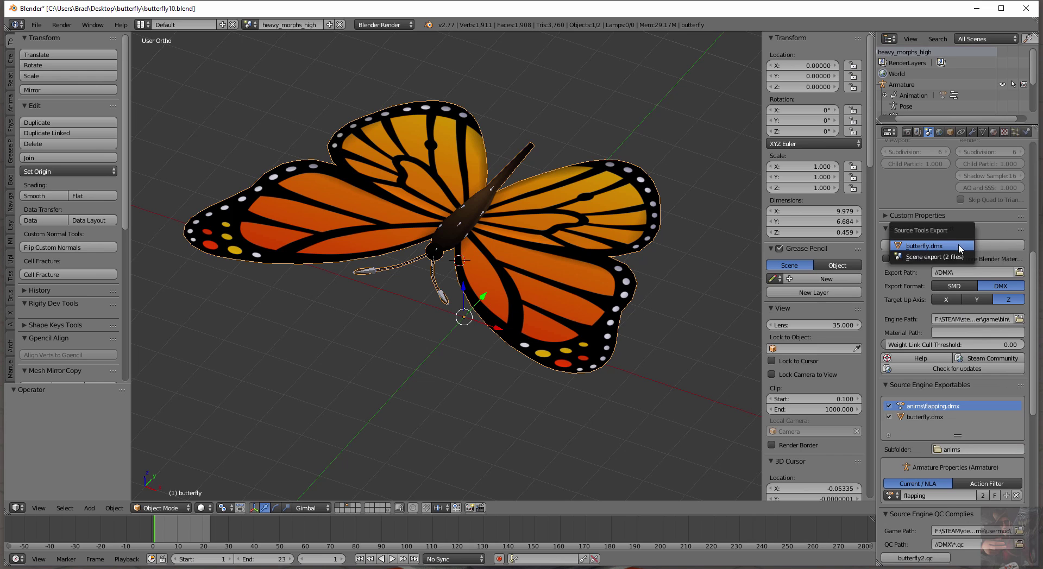
click(923, 245)
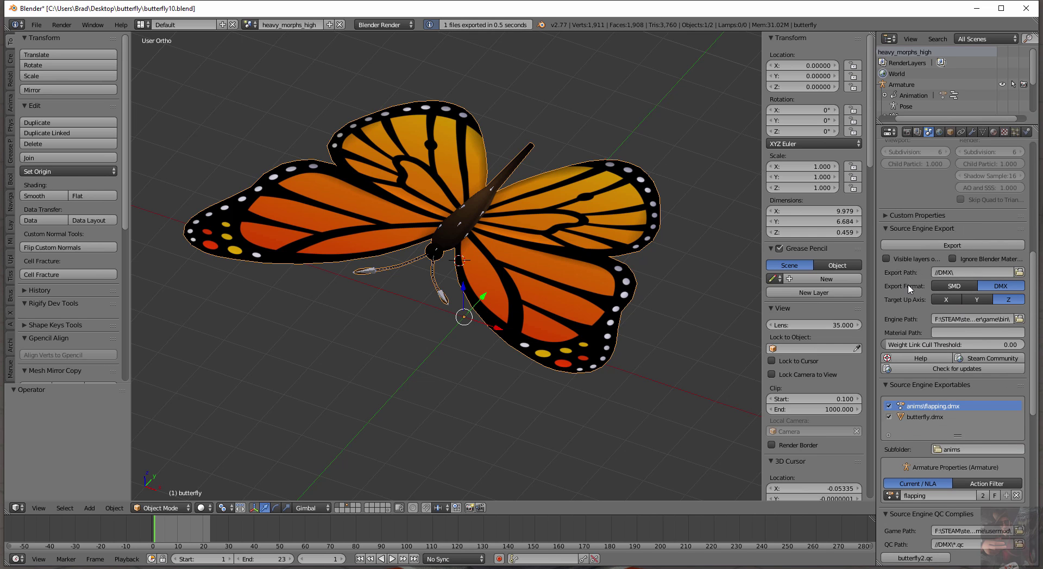
Export the whole scene as two files, butterfly.dmx and anims/flapping.dmx
click(917, 247)
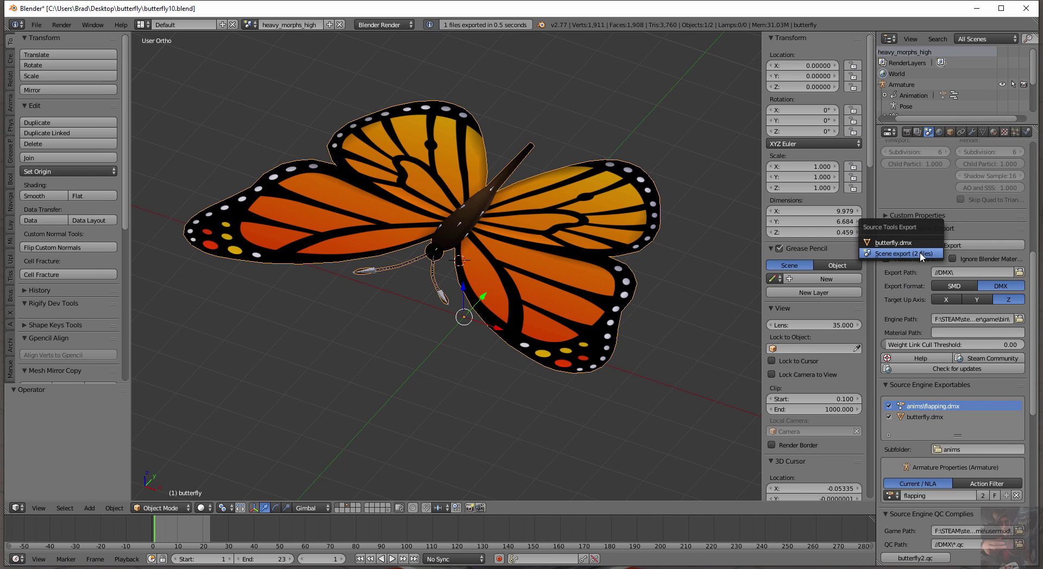
click(921, 257)
scroll(913, 391, down, 6)
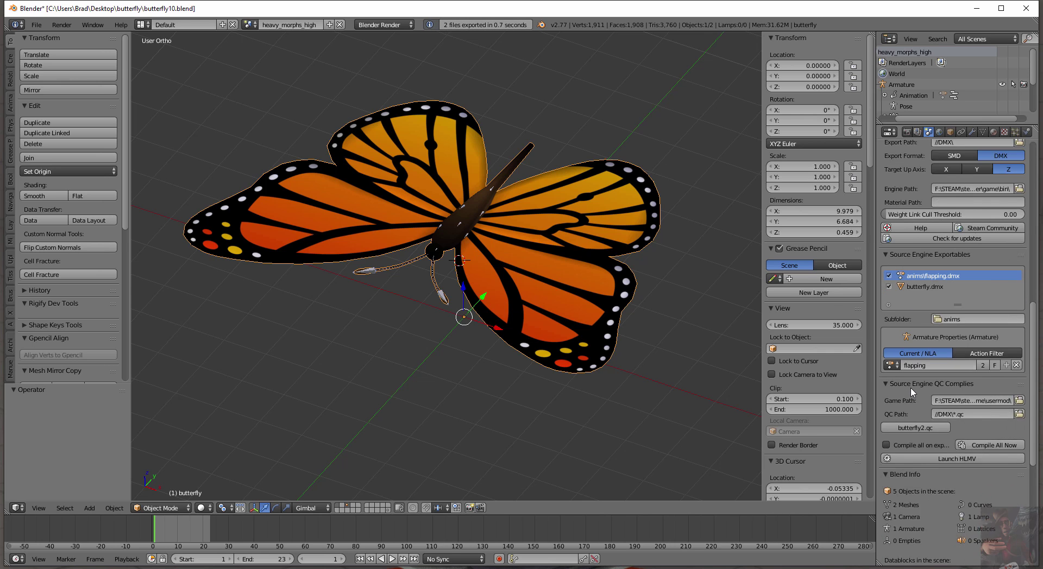
scroll(912, 391, down, 3)
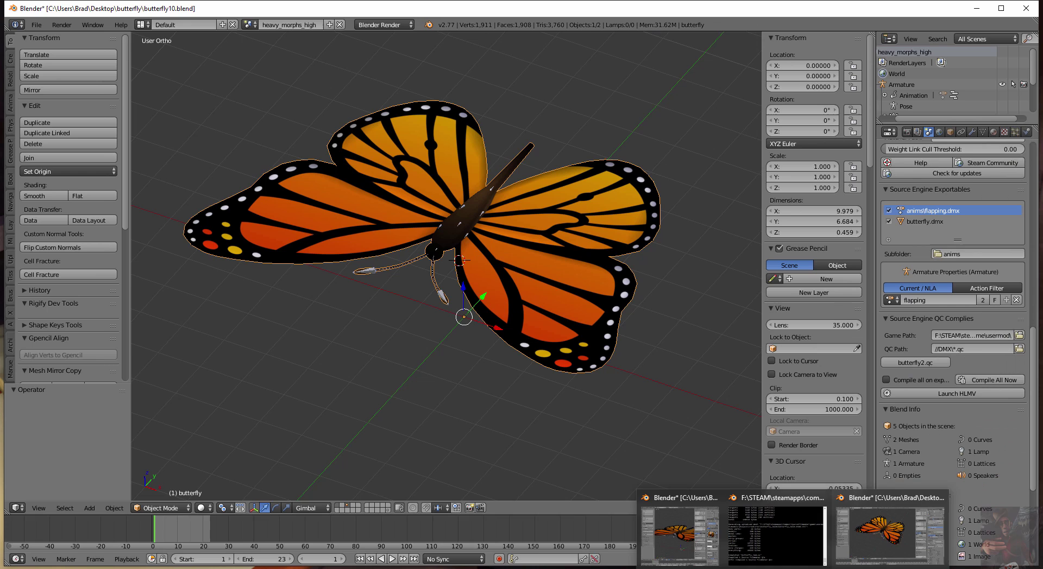
Show Blender's system console and move it to the top-left of the desktop
click(96, 24)
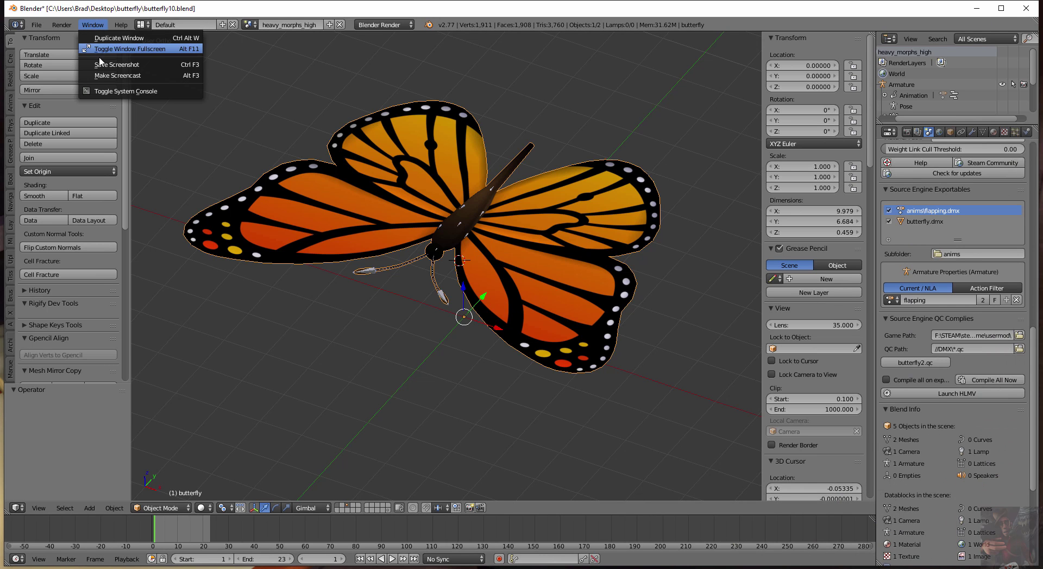
click(113, 96)
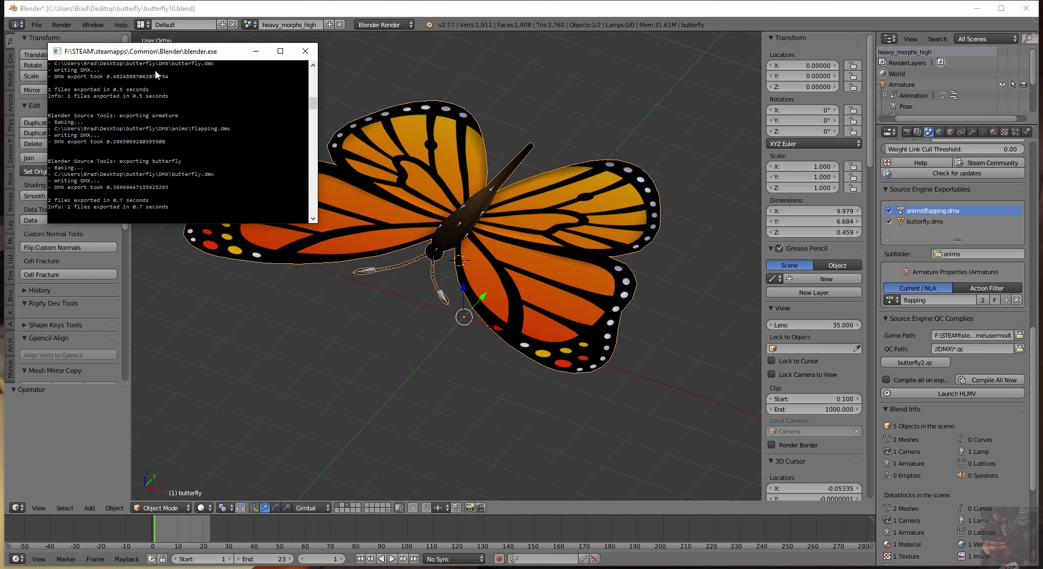
click(81, 4)
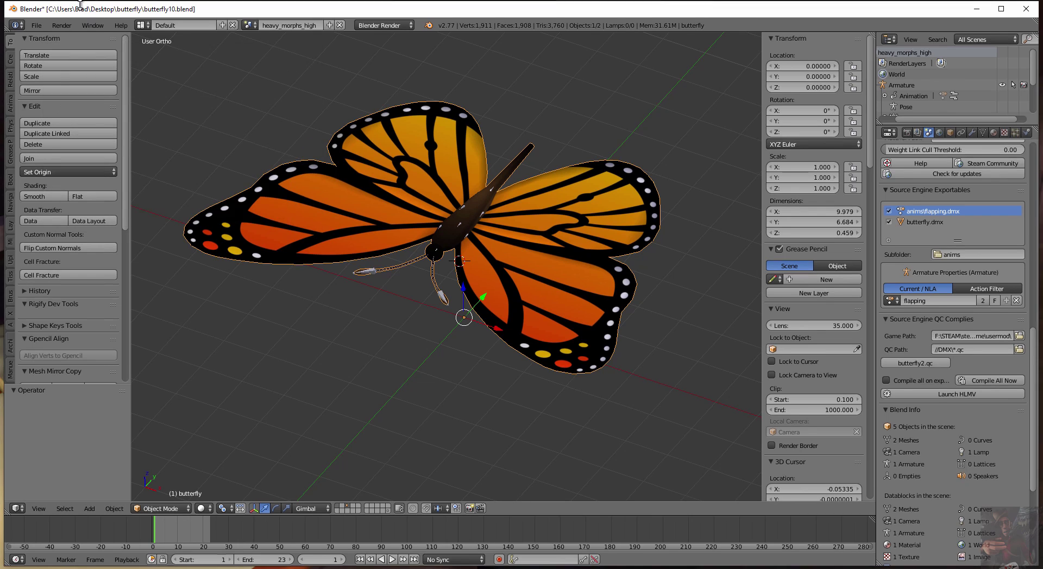
drag(82, 5, 184, 3)
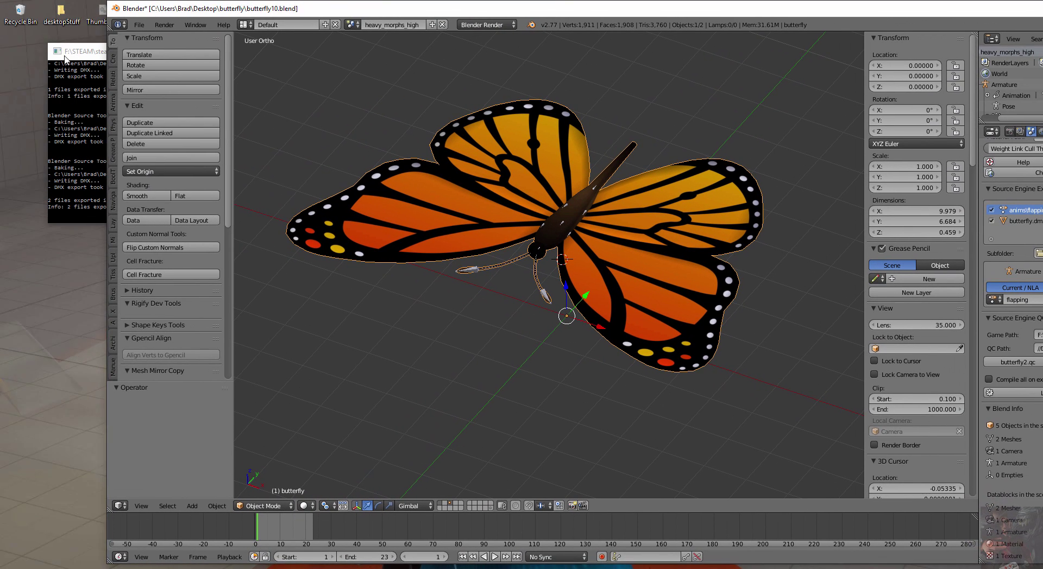
click(86, 53)
drag(85, 53, 38, 27)
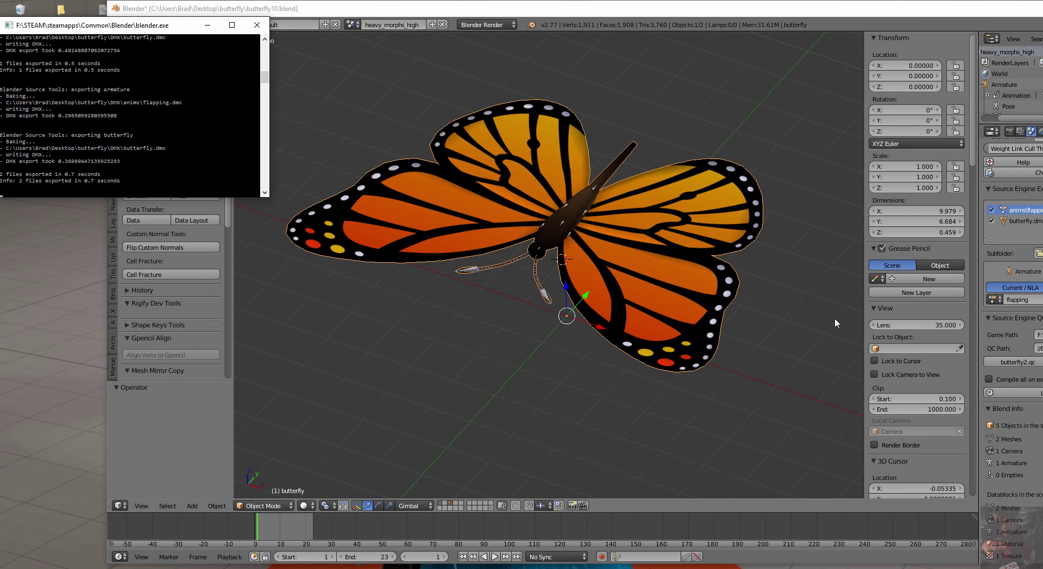
Shrink Blender to sit beside the console, then compile butterfly2.qc
click(664, 13)
drag(663, 13, 563, 17)
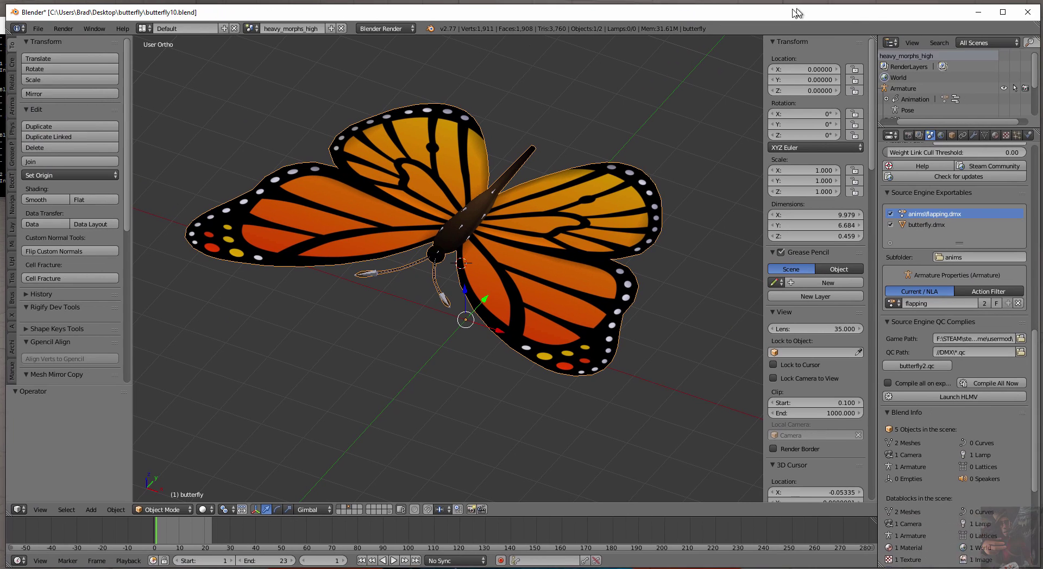
drag(796, 12, 756, 17)
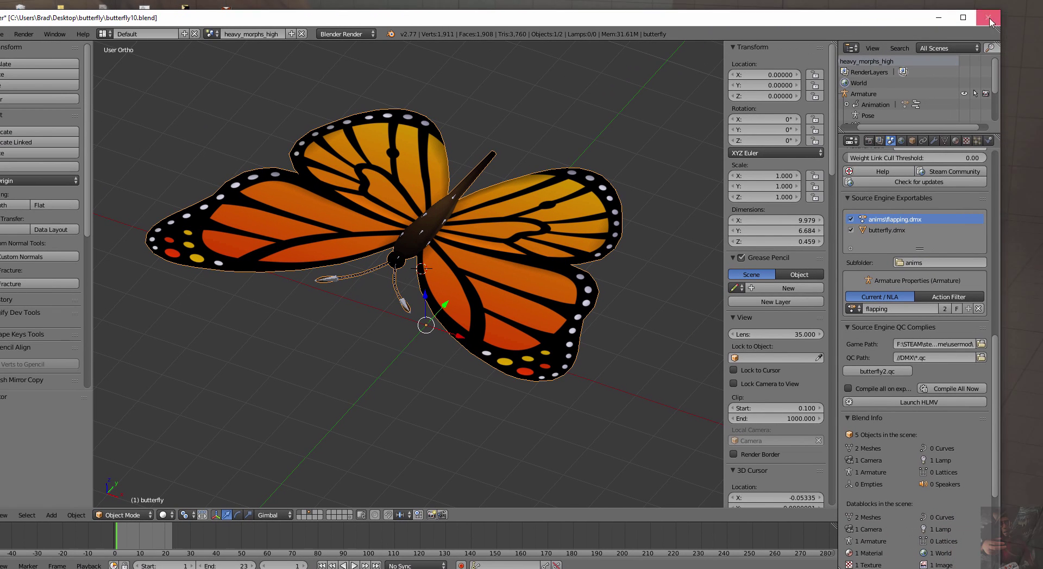
drag(998, 8, 762, 66)
drag(426, 82, 612, 19)
click(873, 356)
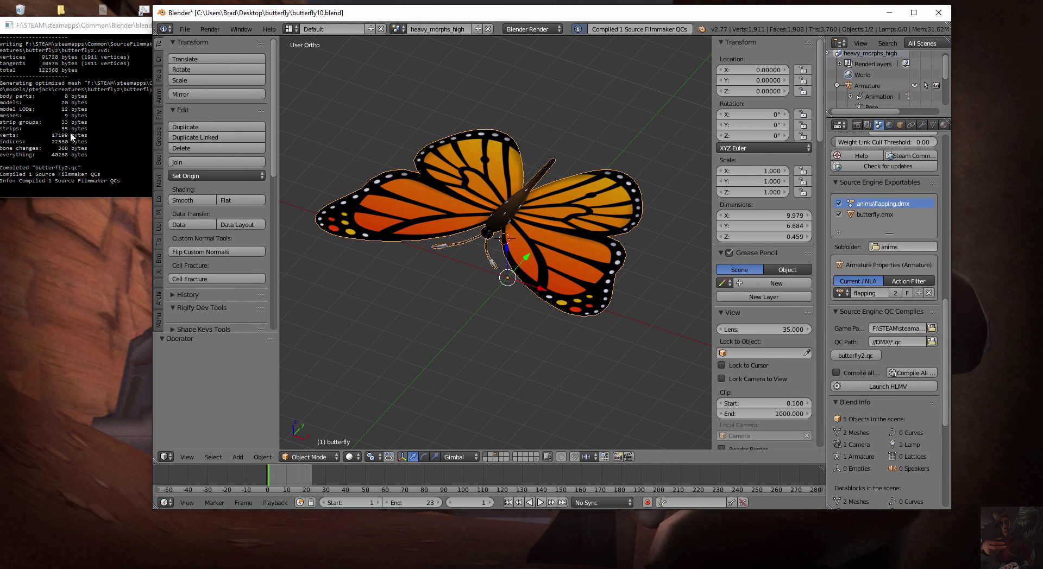
Review the console log, recompile butterfly2.qc, and bring the console forward to confirm success
scroll(74, 110, up, 12)
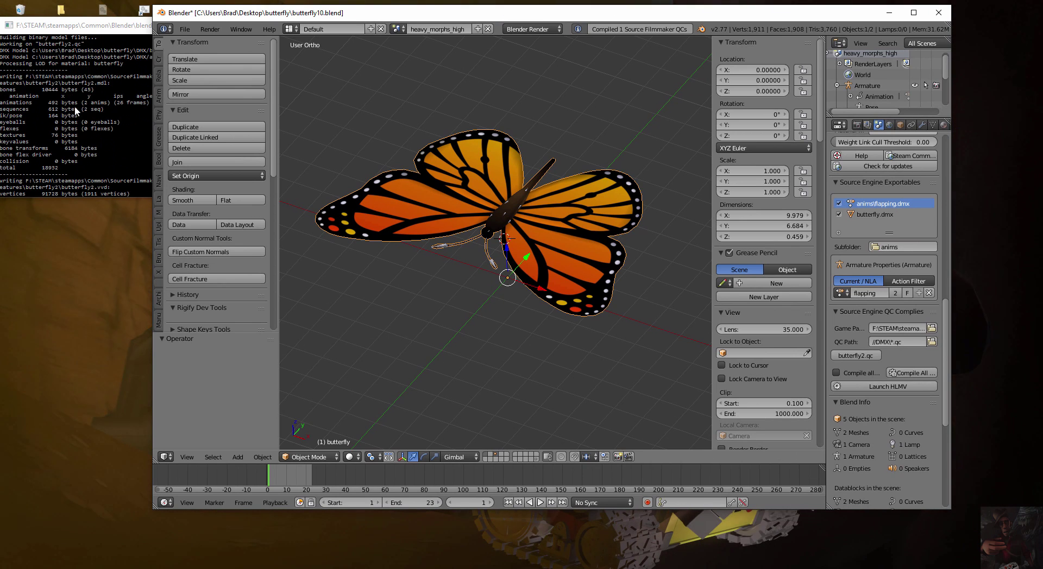
scroll(77, 103, down, 2)
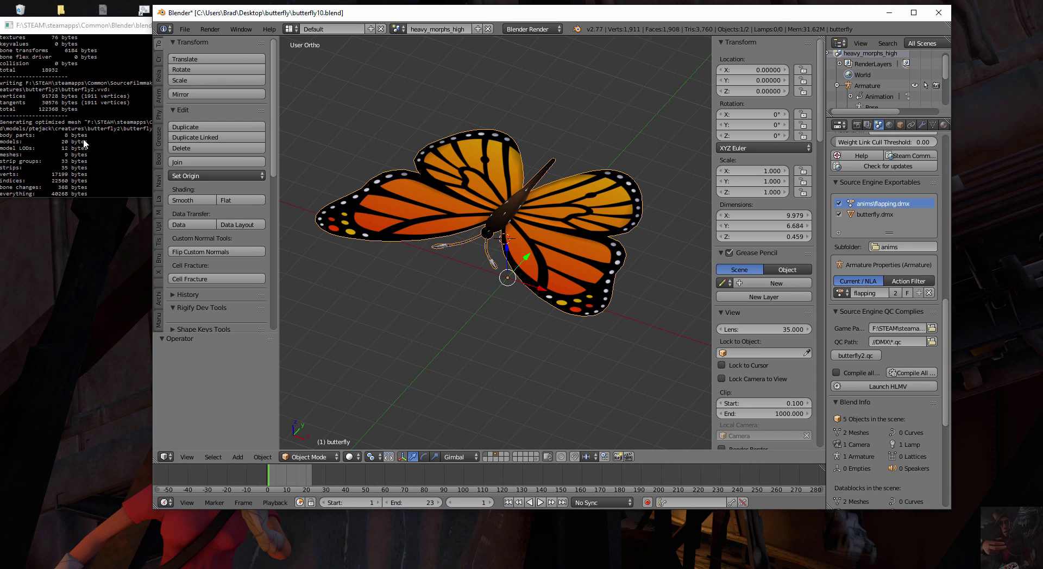
scroll(84, 143, up, 2)
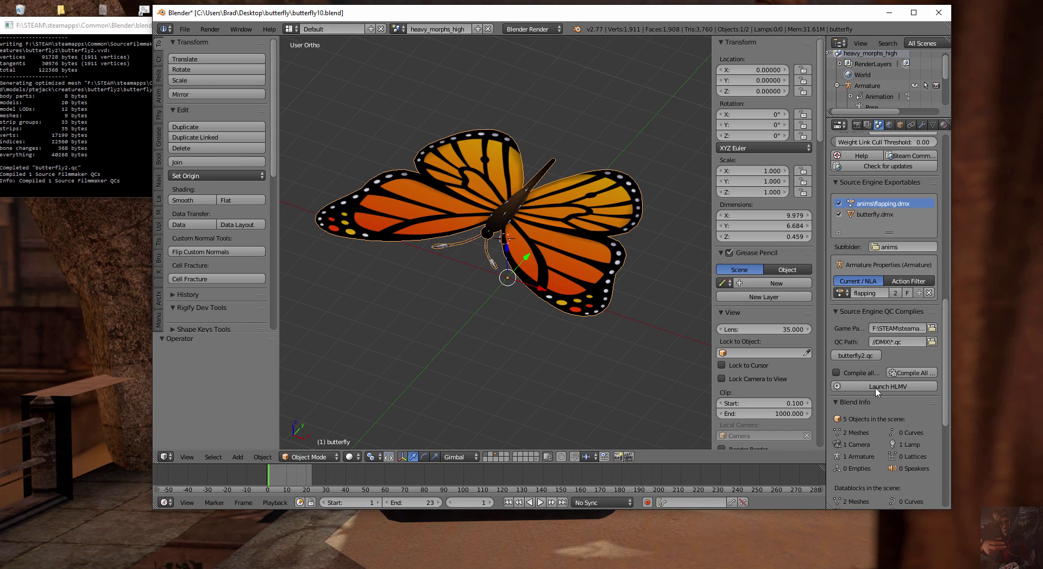
click(855, 356)
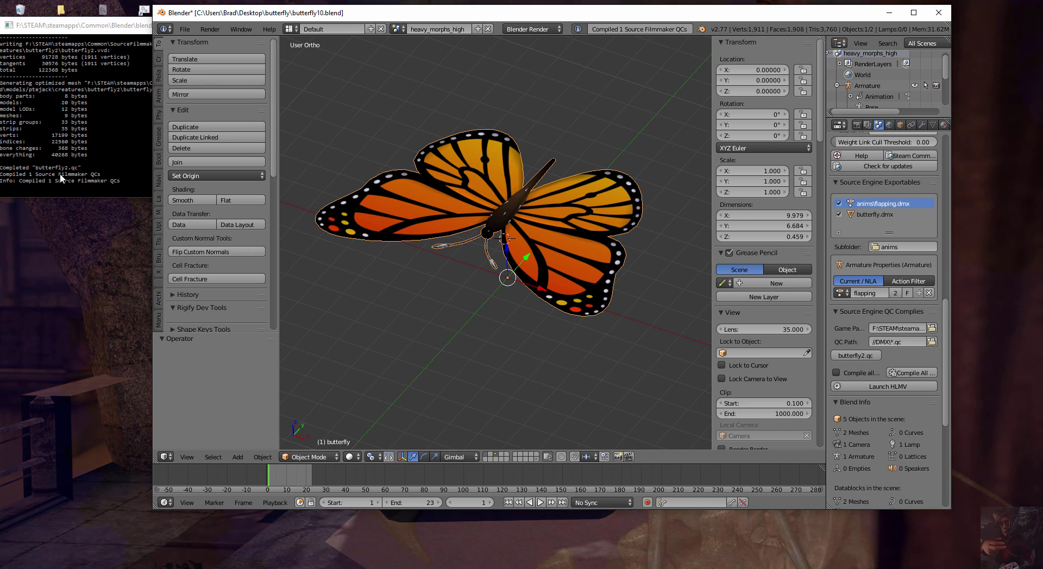
click(73, 69)
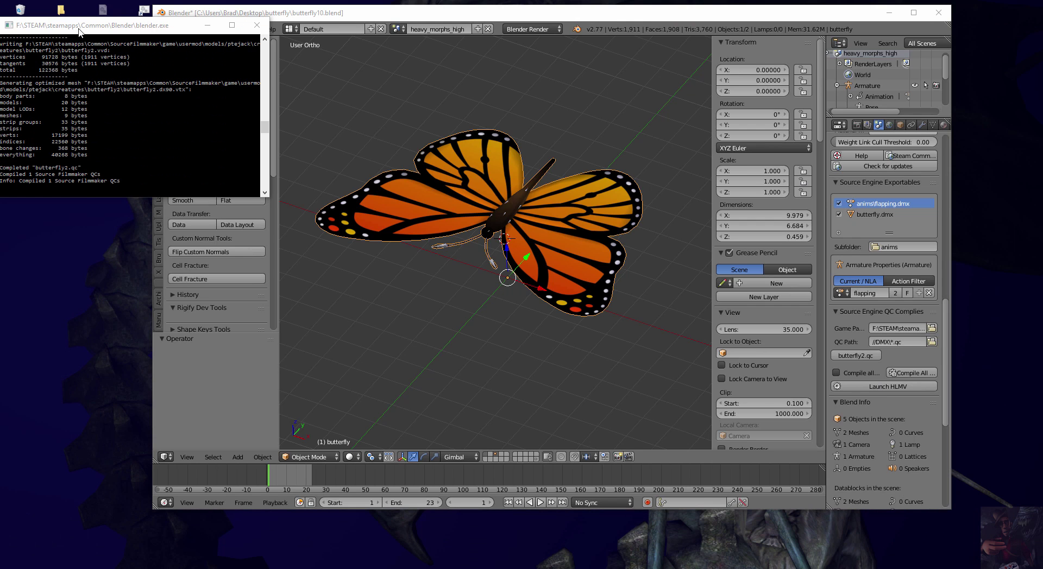
drag(116, 30, 134, 35)
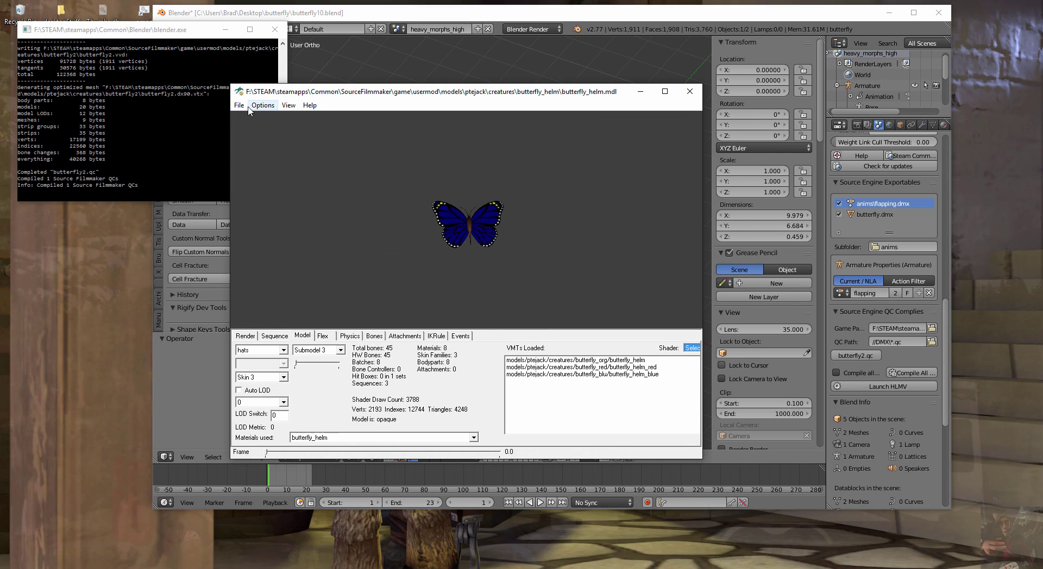
Load butterfly2.mdl from creatures/butterfly2 and rotate to view the monarch from above
click(240, 105)
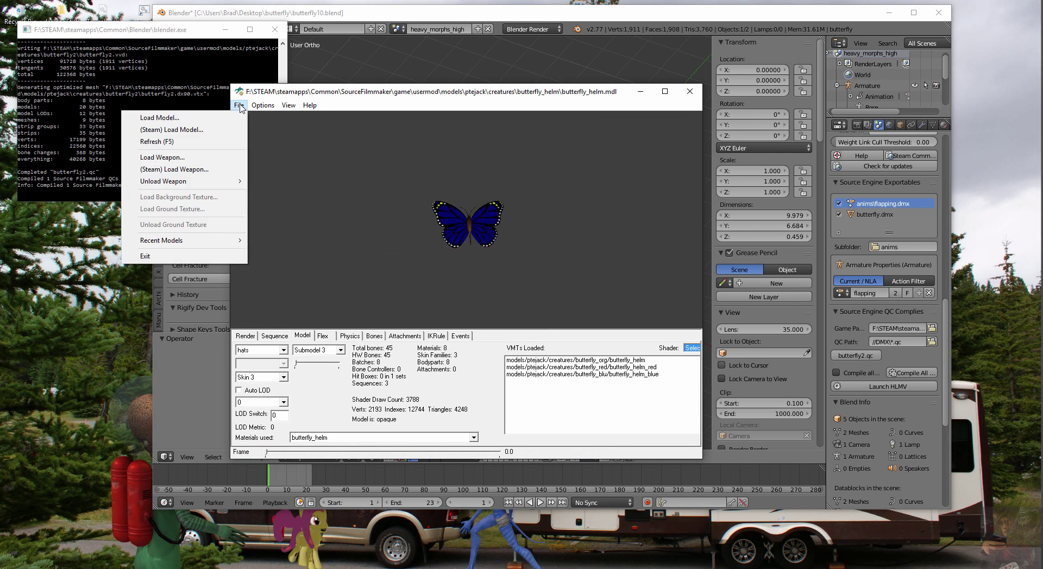
click(195, 116)
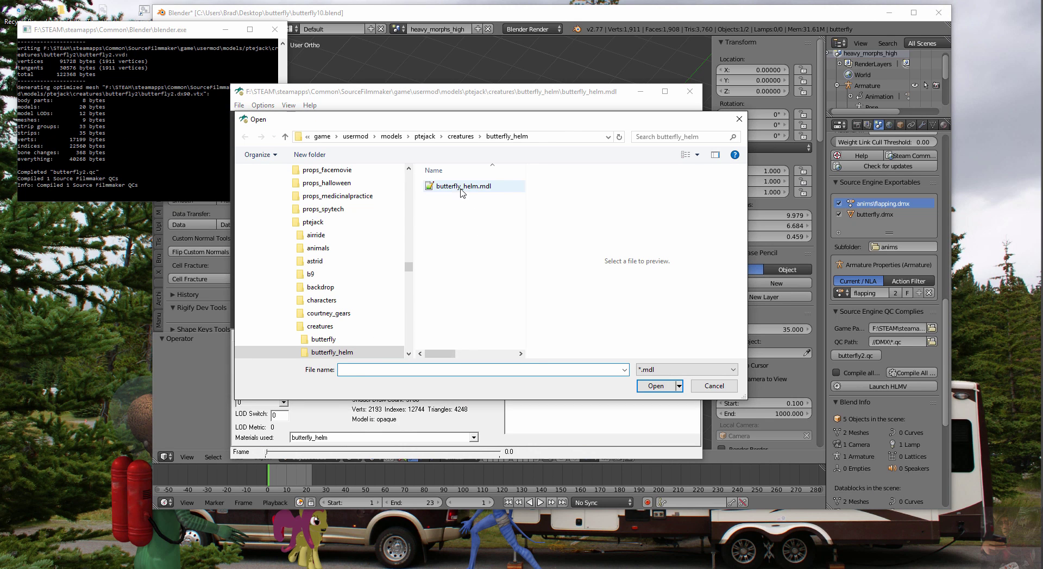
click(461, 137)
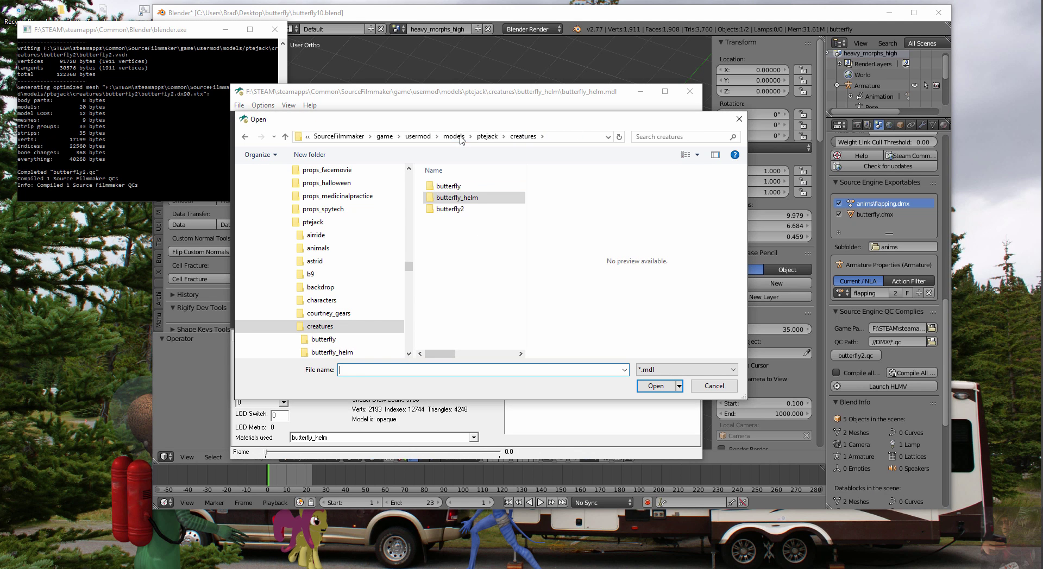
click(453, 215)
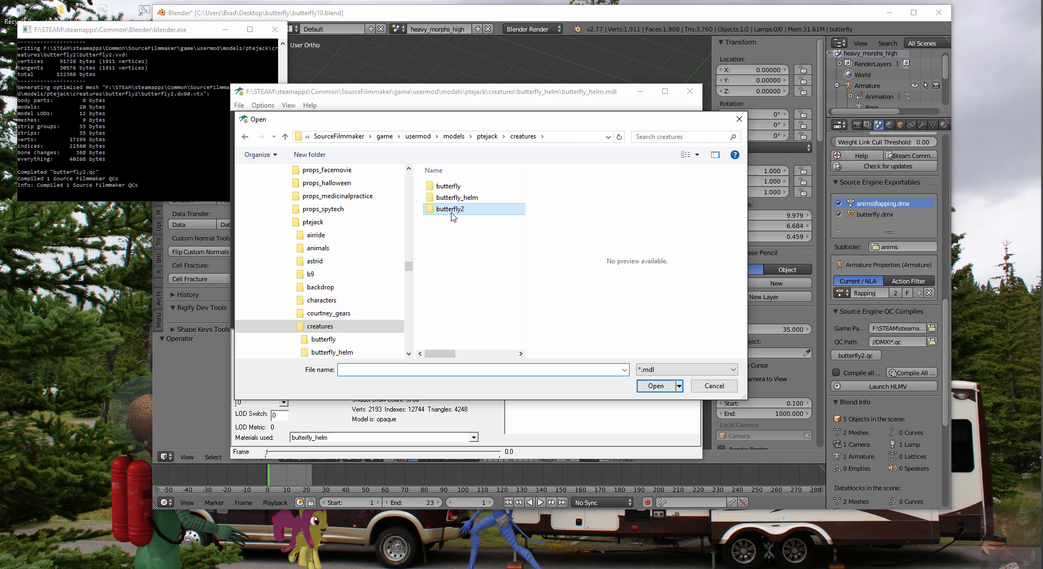
double_click(452, 215)
double_click(451, 188)
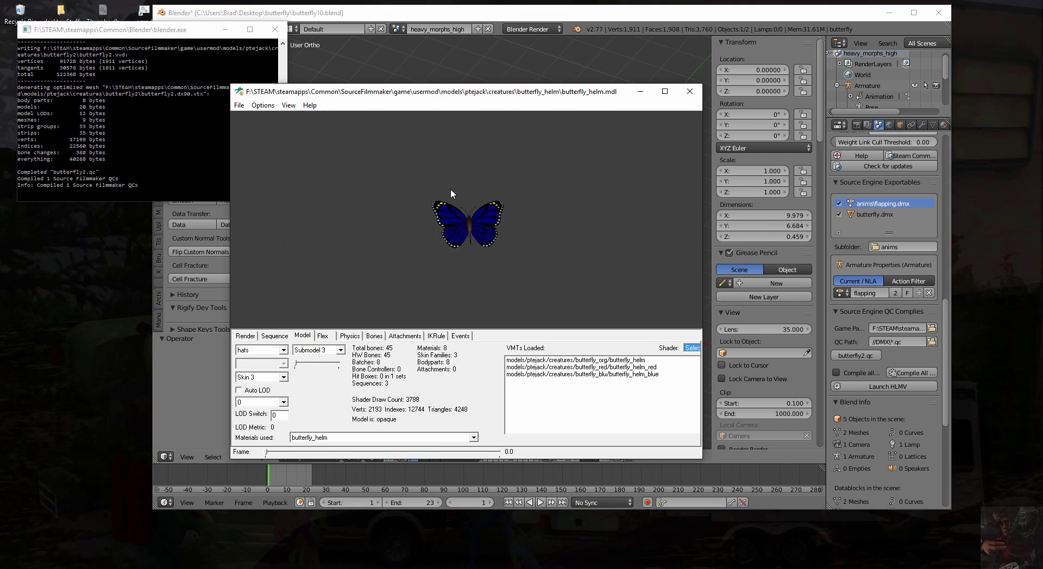
drag(484, 214, 335, 316)
scroll(423, 229, down, 3)
Preview flapping sequence [1], then set the first sequence slot back to [0]
click(274, 335)
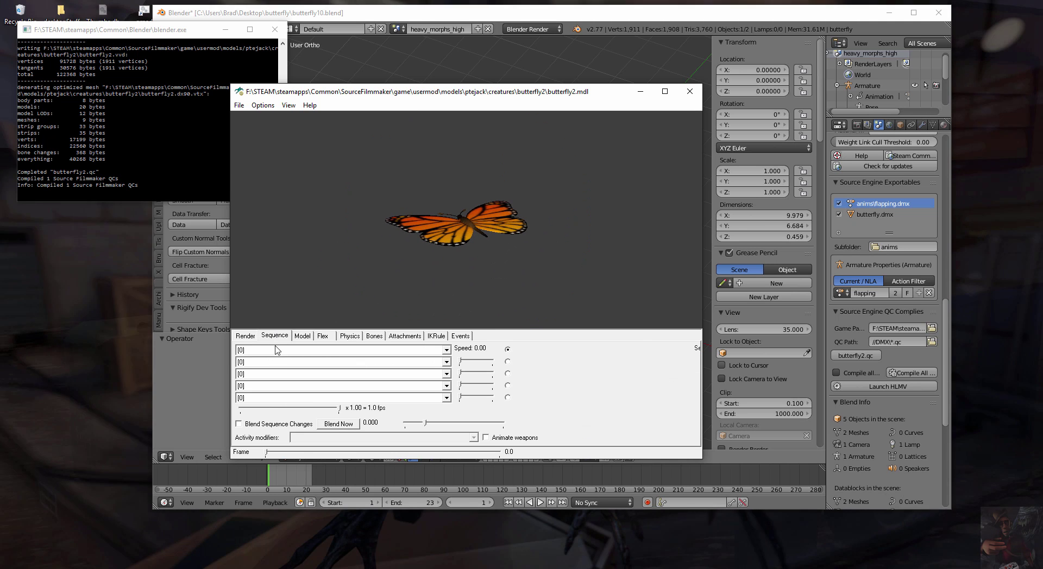
click(447, 350)
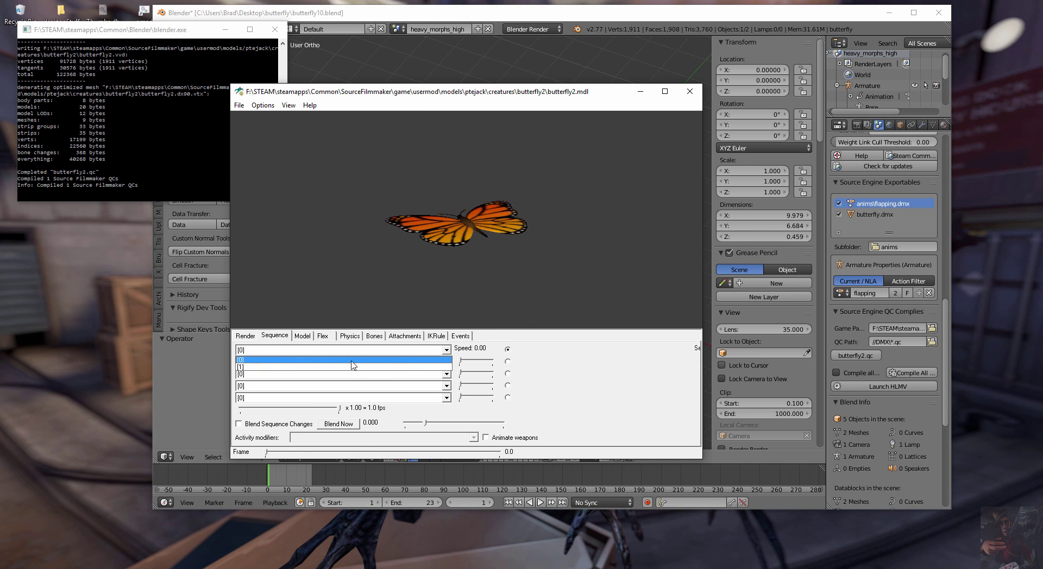
click(416, 371)
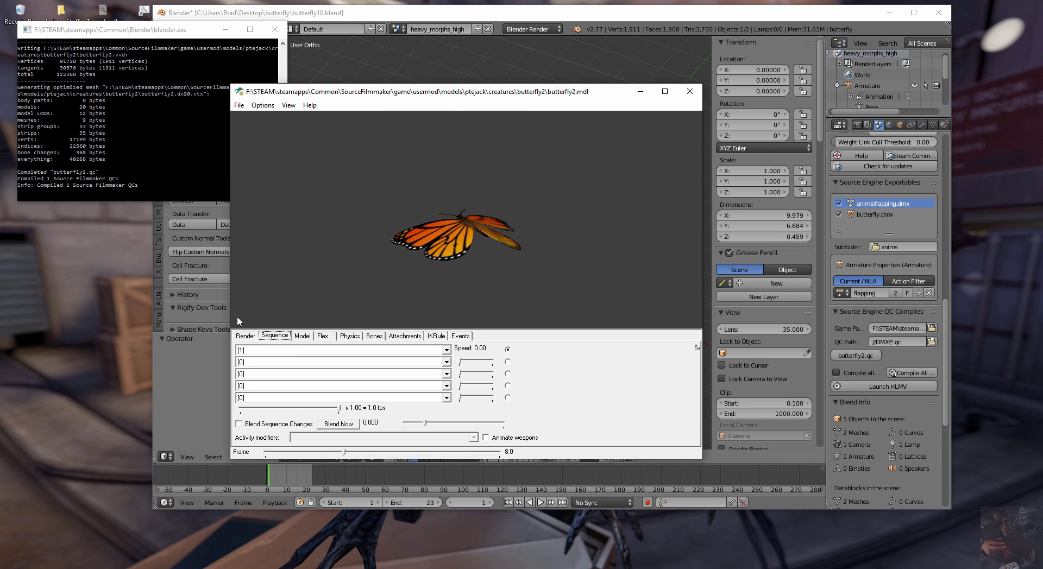
click(247, 335)
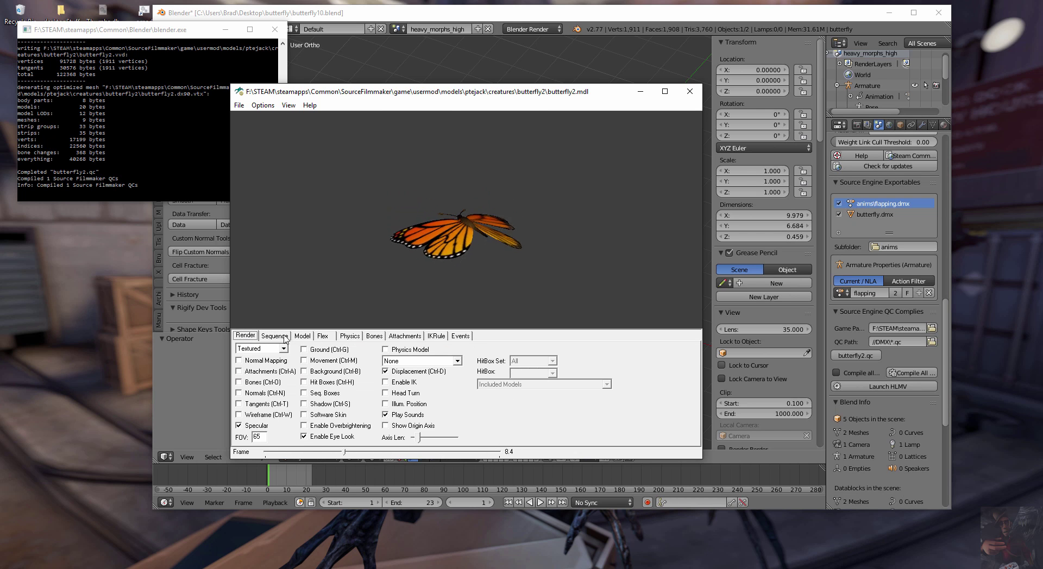
click(266, 336)
click(305, 362)
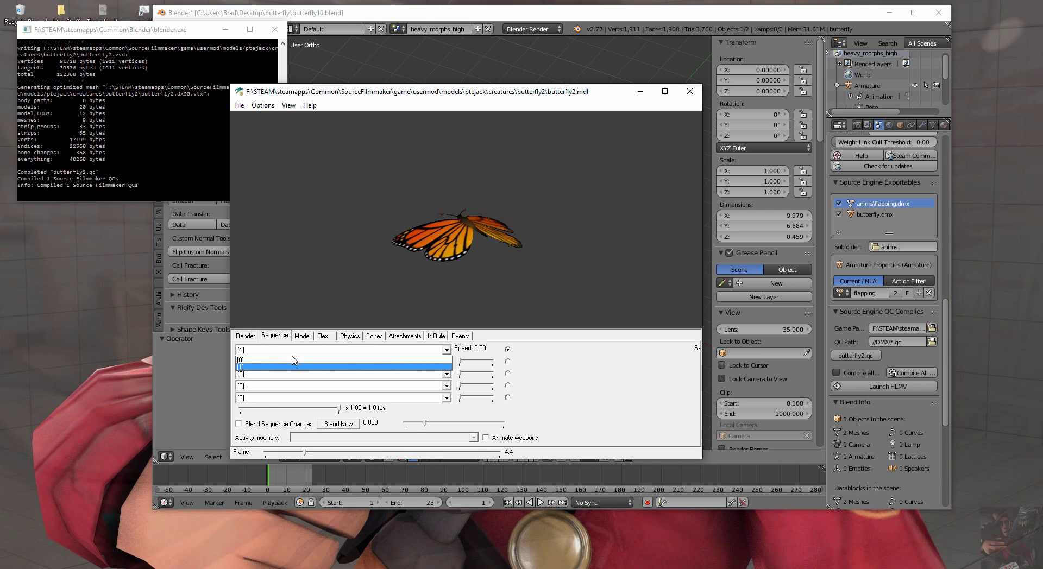
click(293, 361)
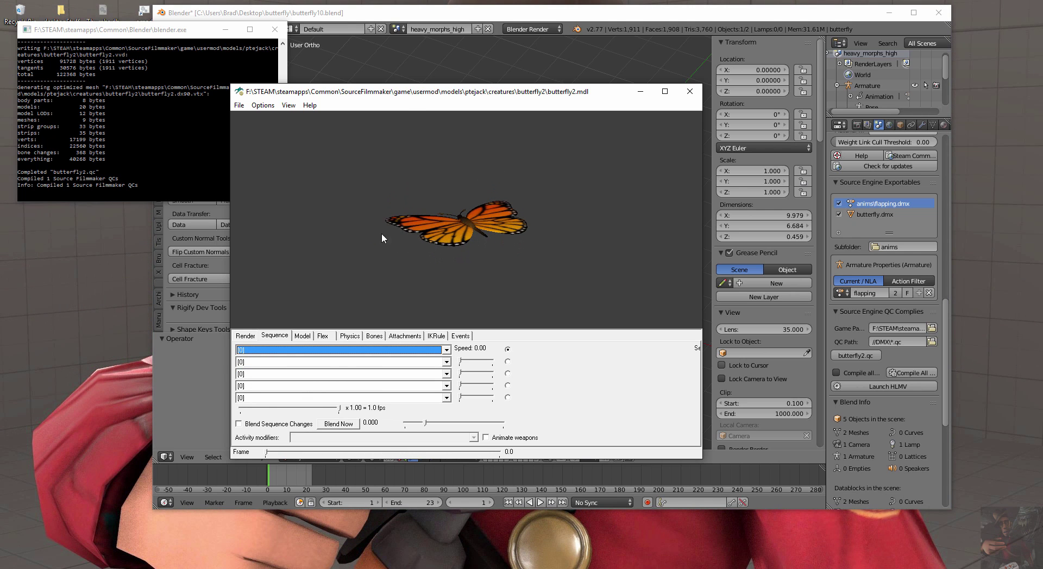
Orbit the butterfly to a top view and minimize Blender and its console
drag(382, 232, 496, 220)
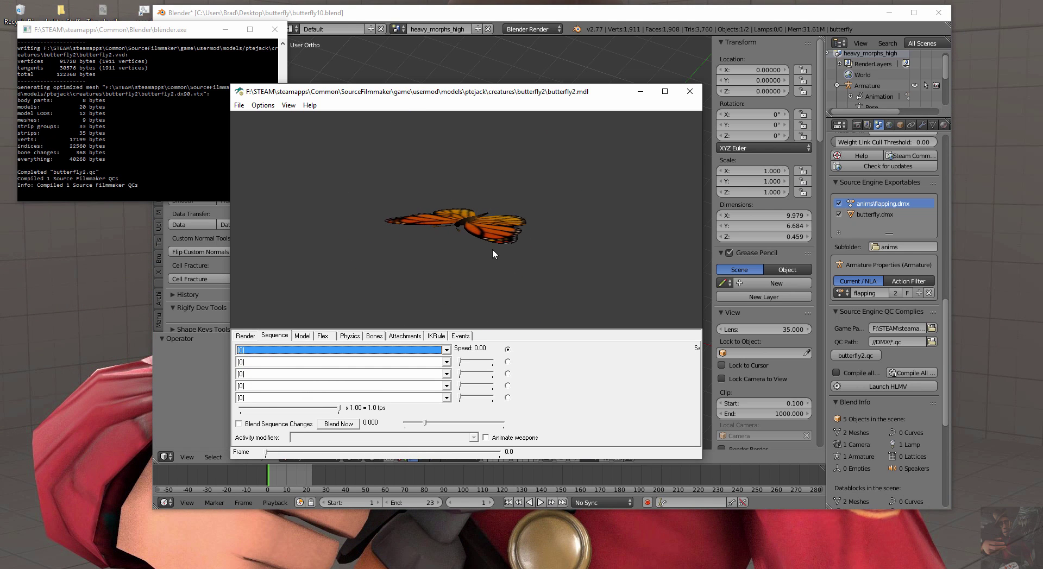
drag(502, 268, 506, 266)
drag(520, 228, 502, 222)
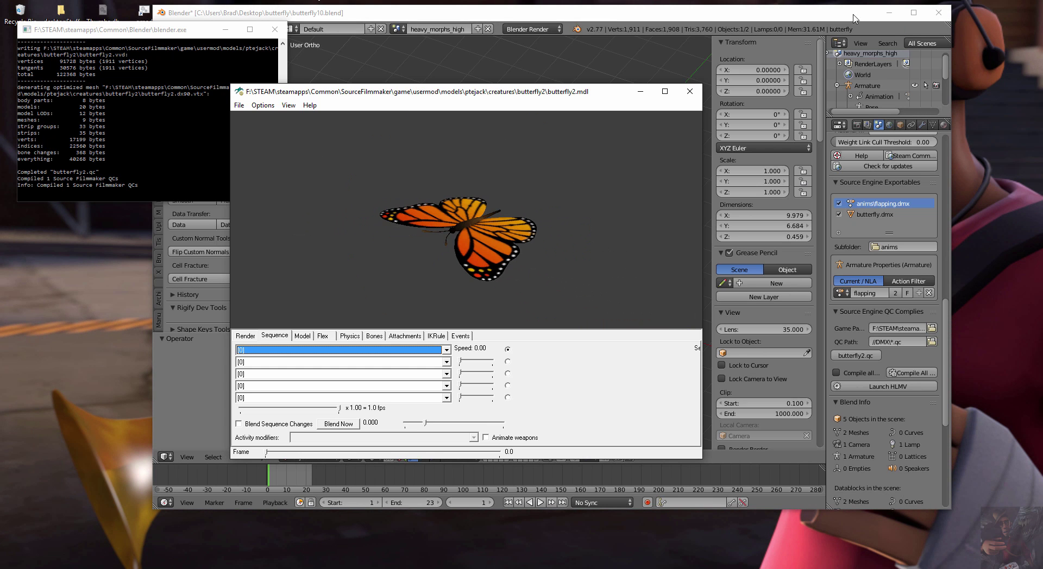
click(888, 12)
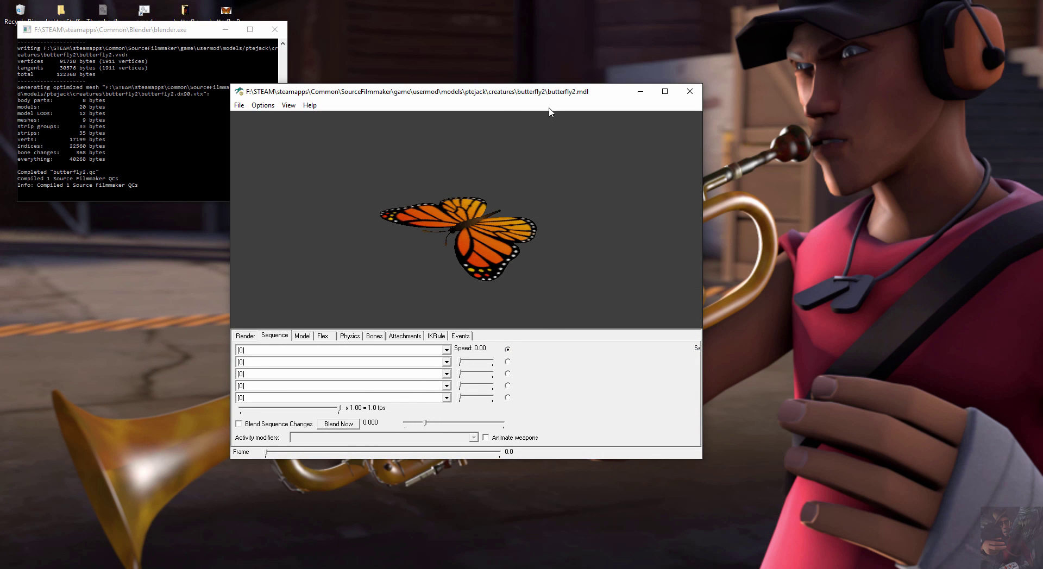
click(225, 29)
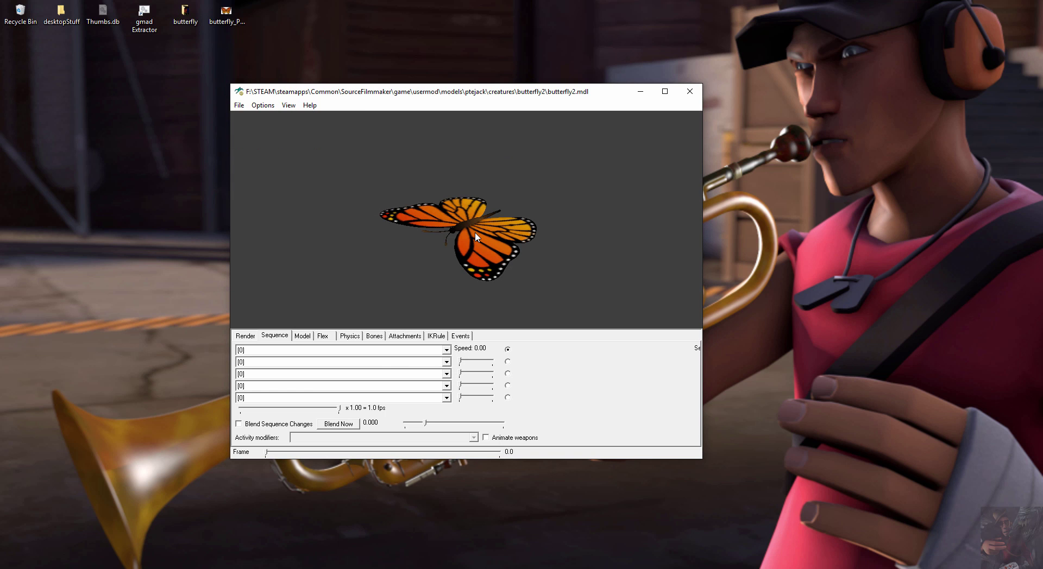
scroll(367, 211, up, 1)
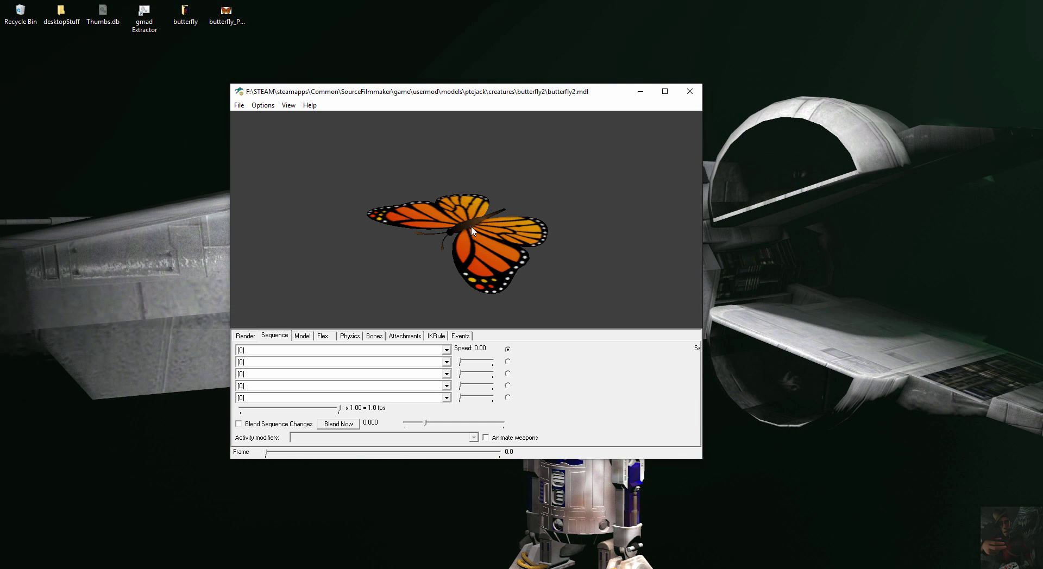
right_drag(465, 223, 467, 224)
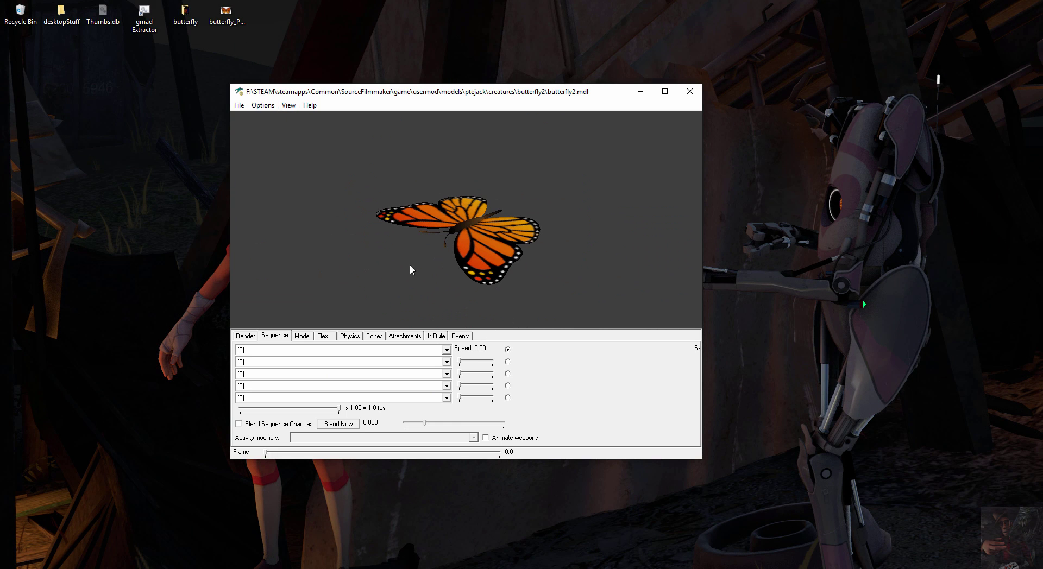
Try the Hit Boxes render option on and off, leaving it unchecked
click(253, 338)
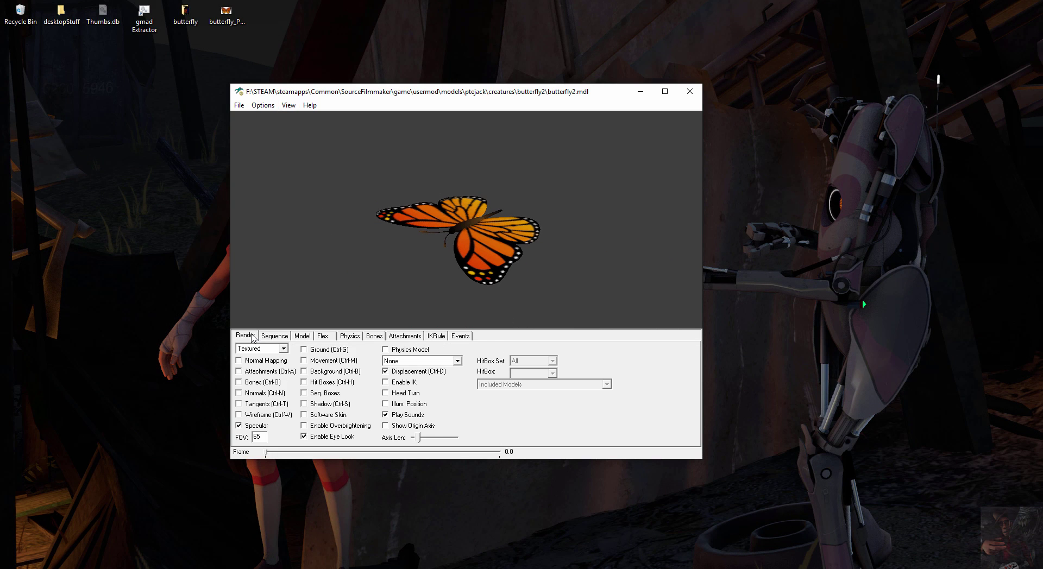
click(374, 337)
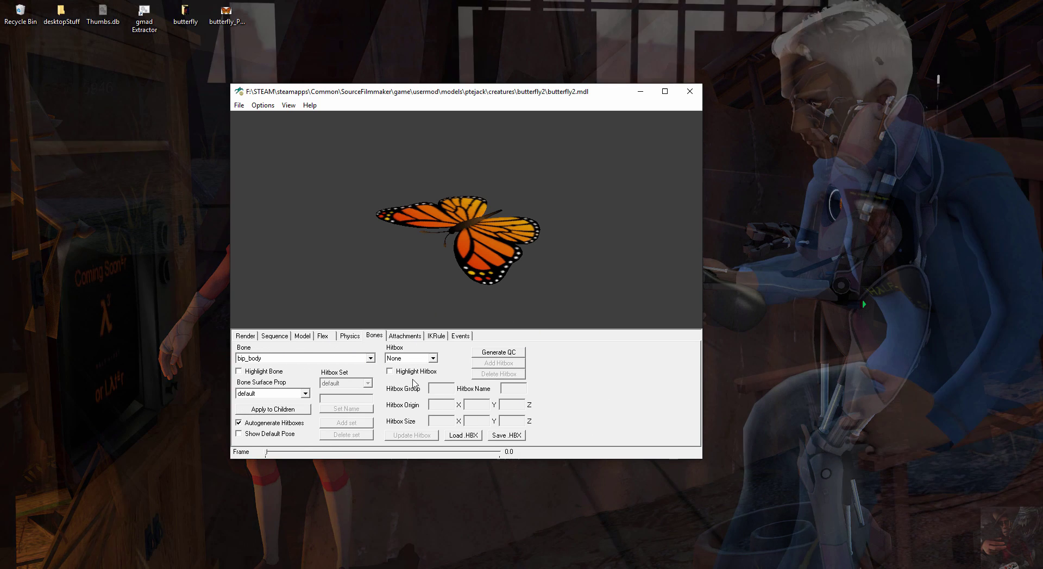
click(247, 337)
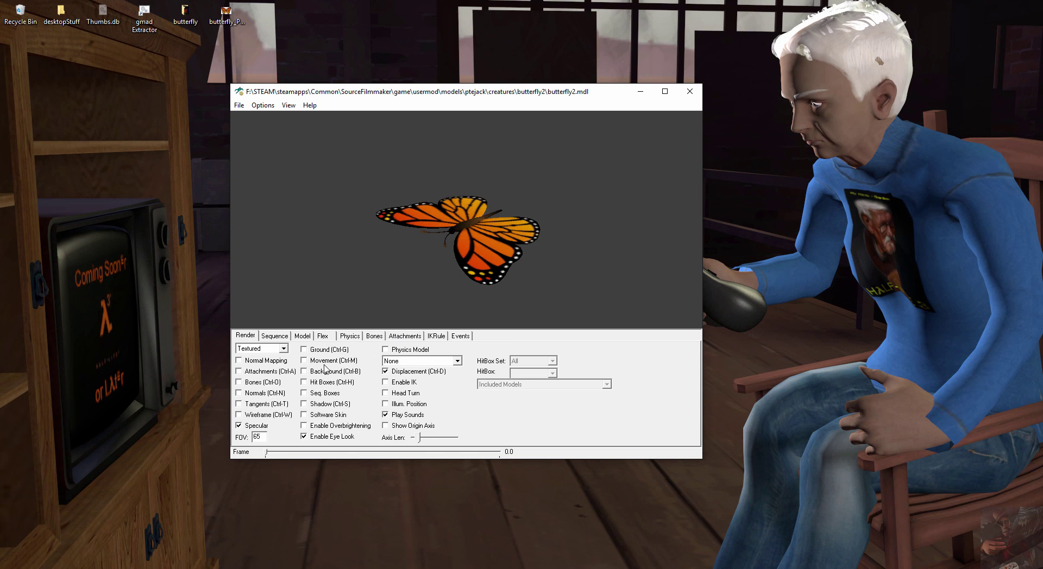
click(304, 383)
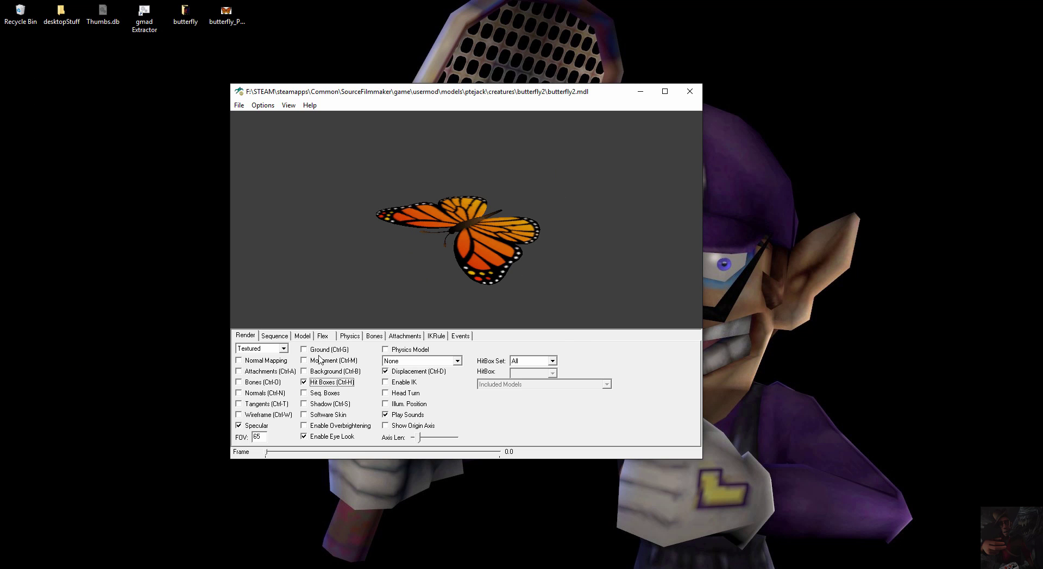
click(304, 382)
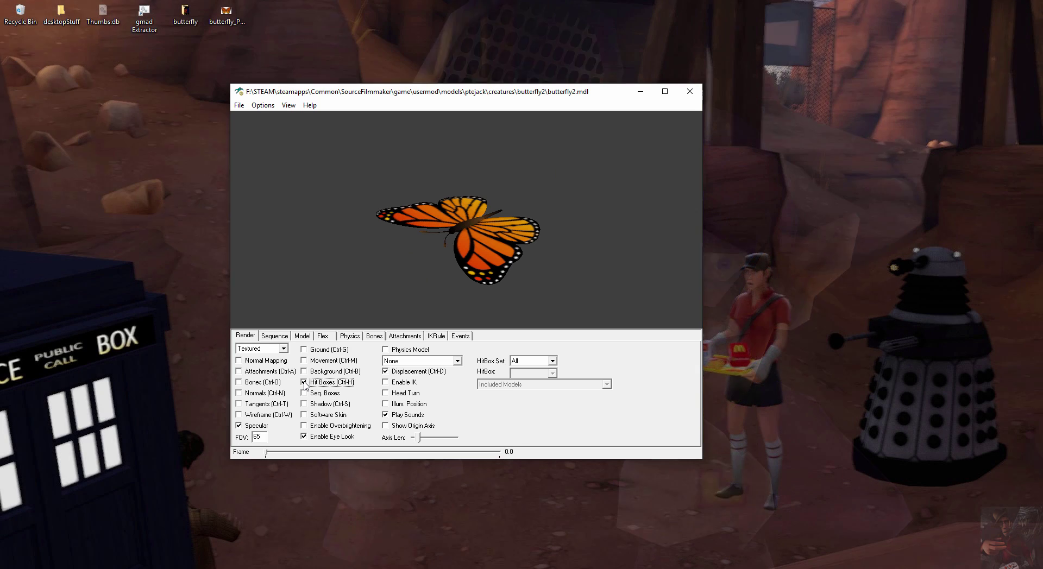
click(304, 383)
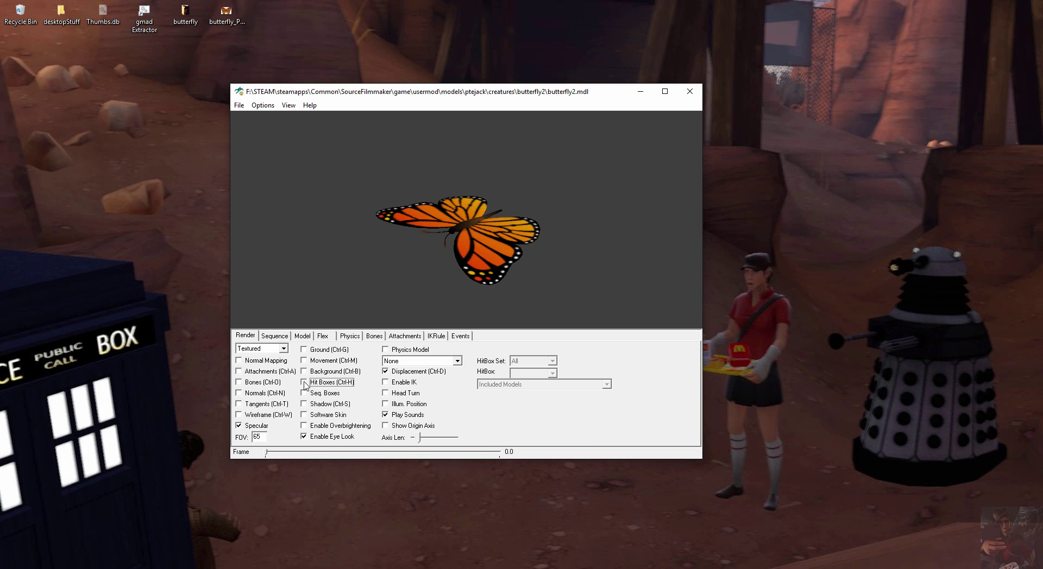
Check the bone list keeping bip_body, turn the butterfly edge-on, then return to sequences
click(375, 336)
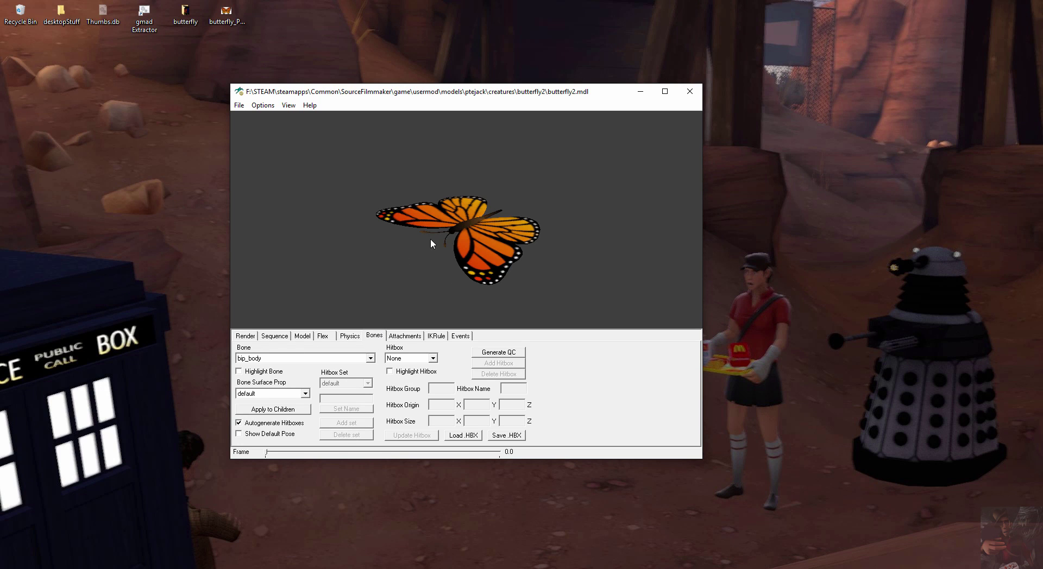
click(370, 358)
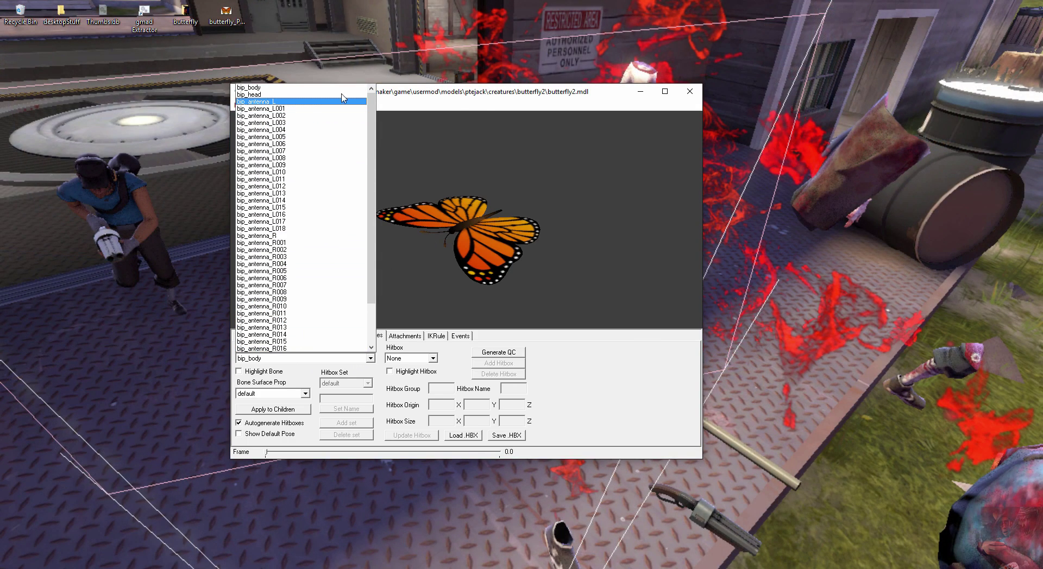
click(480, 223)
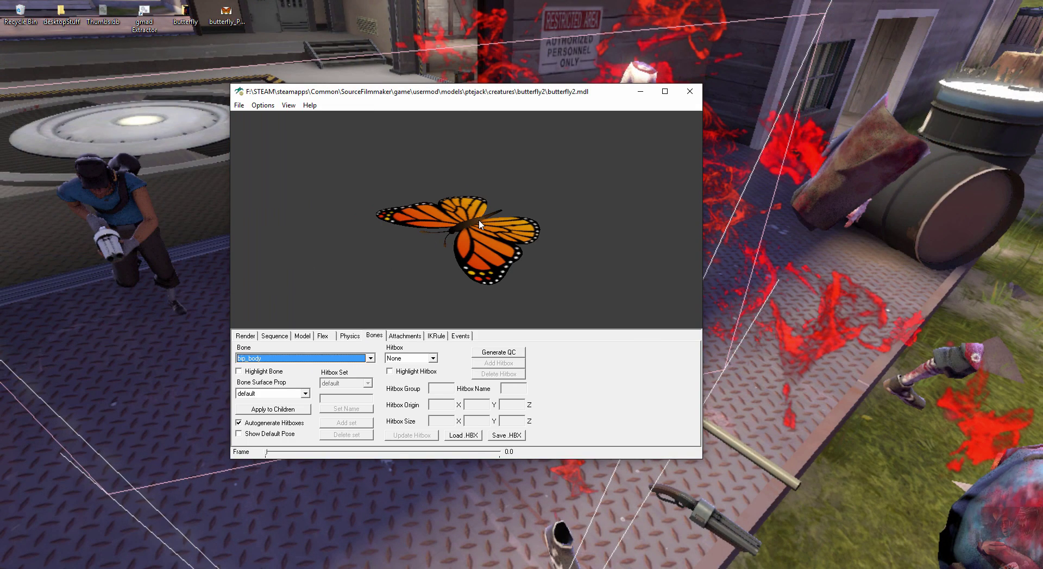
mouse_move(457, 245)
mouse_down()
mouse_move(439, 266)
mouse_move(461, 250)
mouse_up()
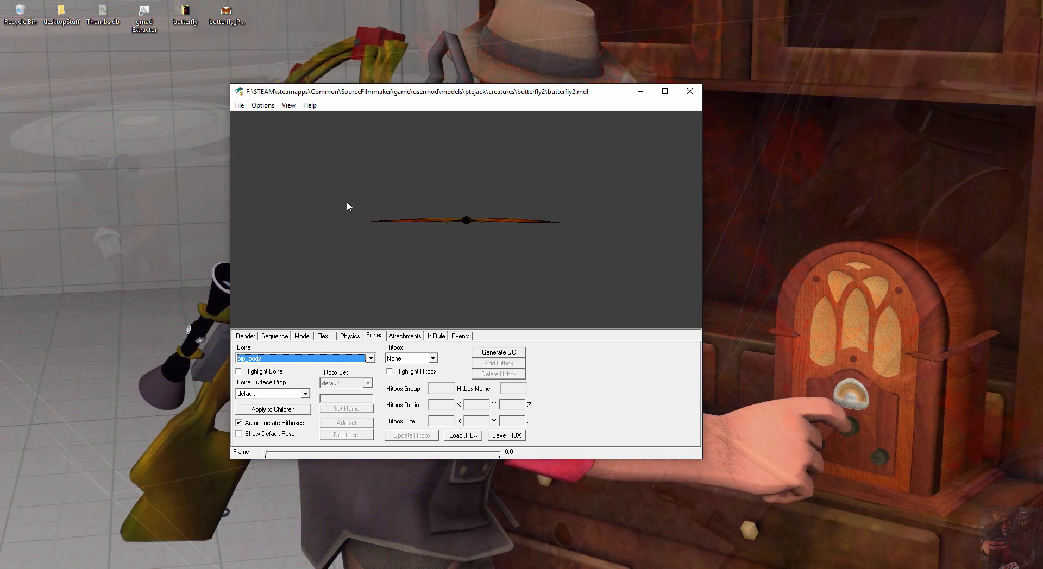
drag(520, 173, 487, 190)
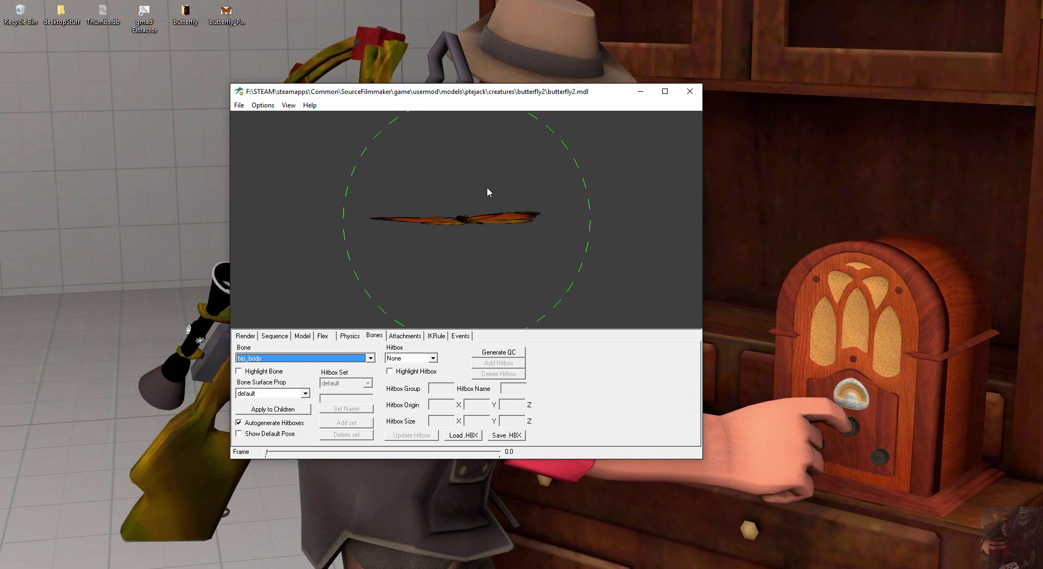
click(286, 337)
Play flapping sequence [1], orbit the view, and show the bone panel with bip_body
click(446, 350)
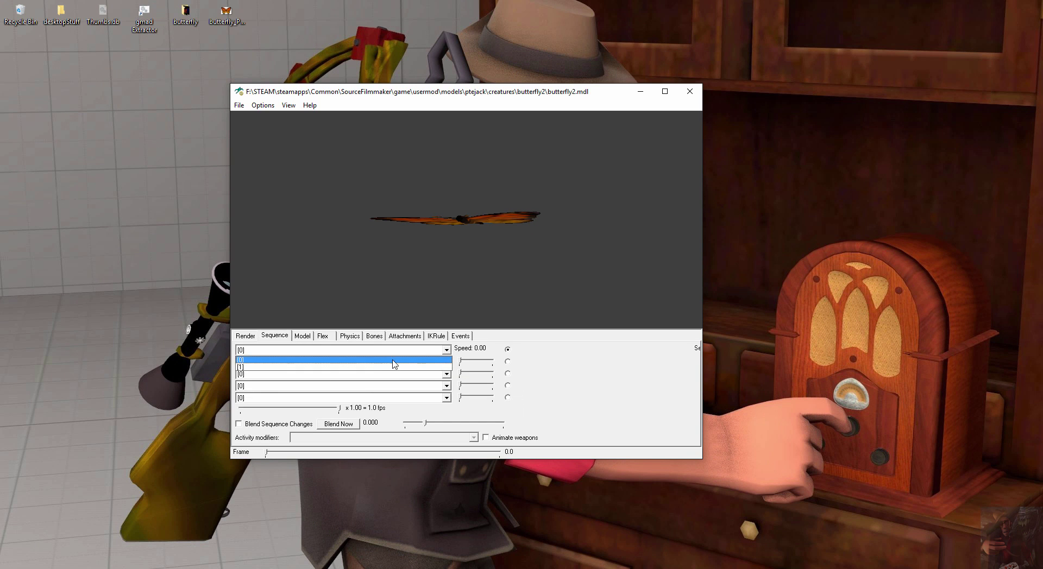
click(386, 365)
drag(511, 270, 403, 184)
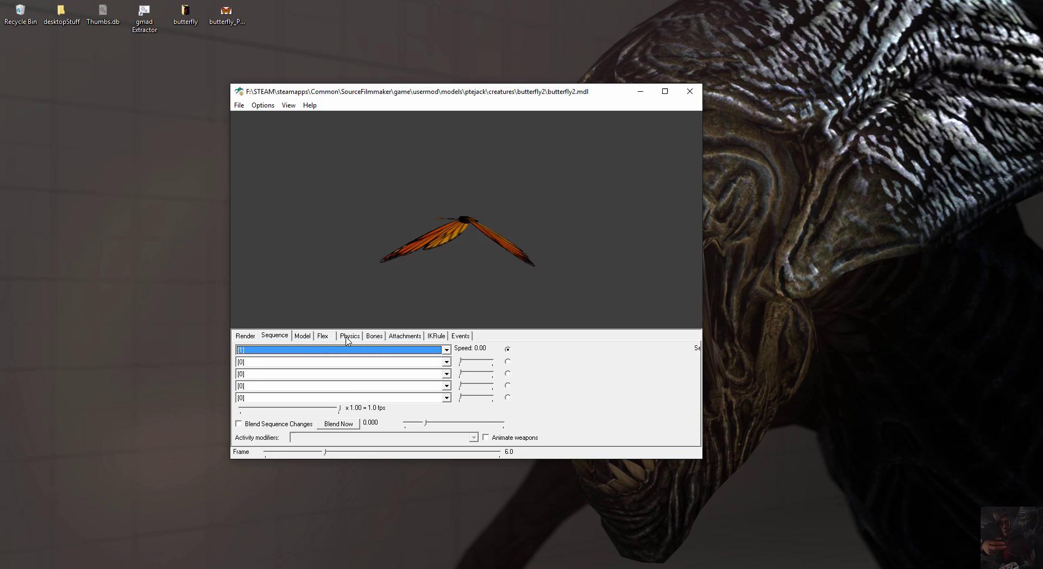
click(375, 337)
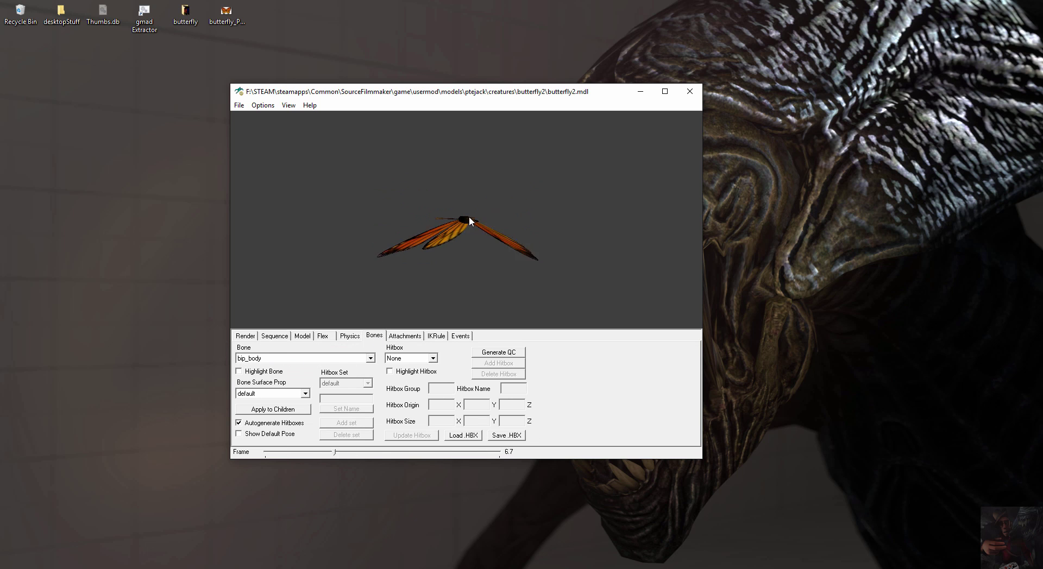
drag(467, 216, 463, 233)
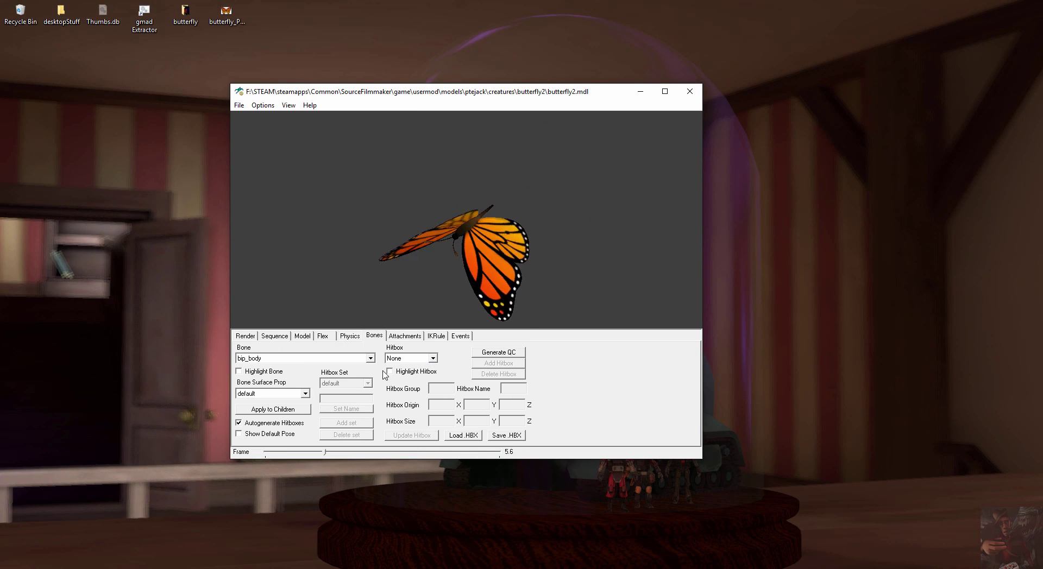
Enable hitbox highlighting, disable automatic hitbox generation, and rotate to view the wings from above
click(389, 372)
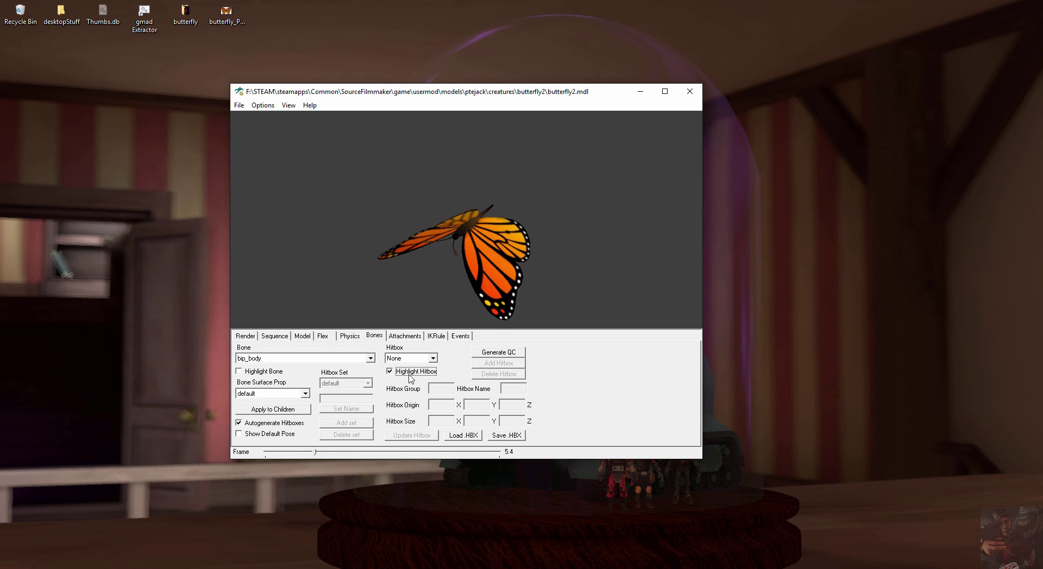
click(239, 423)
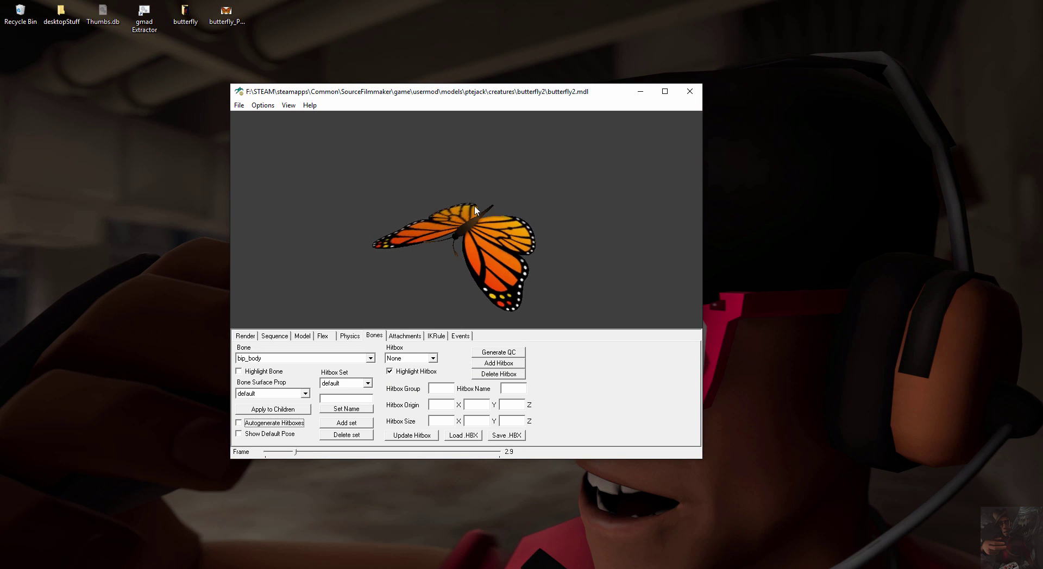
drag(462, 223, 478, 240)
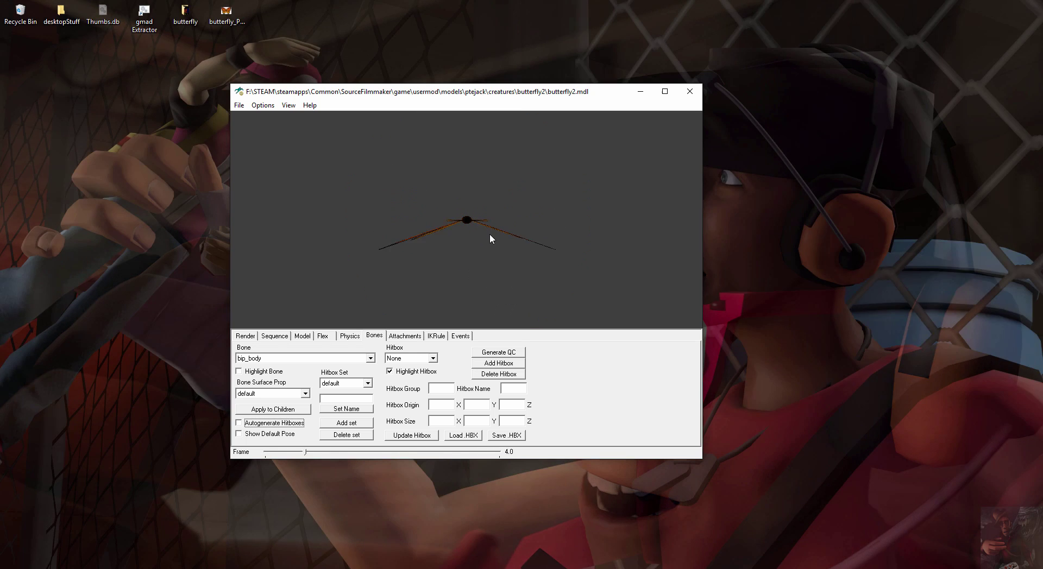
drag(484, 226, 418, 246)
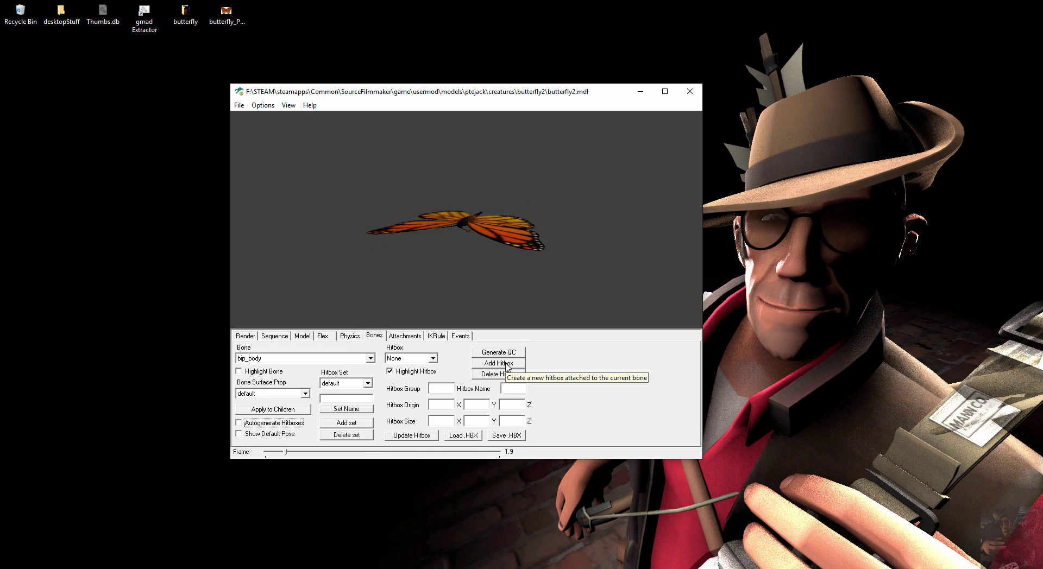
Add a 16 × 16 × 16 hitbox at origin 0, 0, 0 on bip_body, then zoom out and orbit to inspect it
click(502, 363)
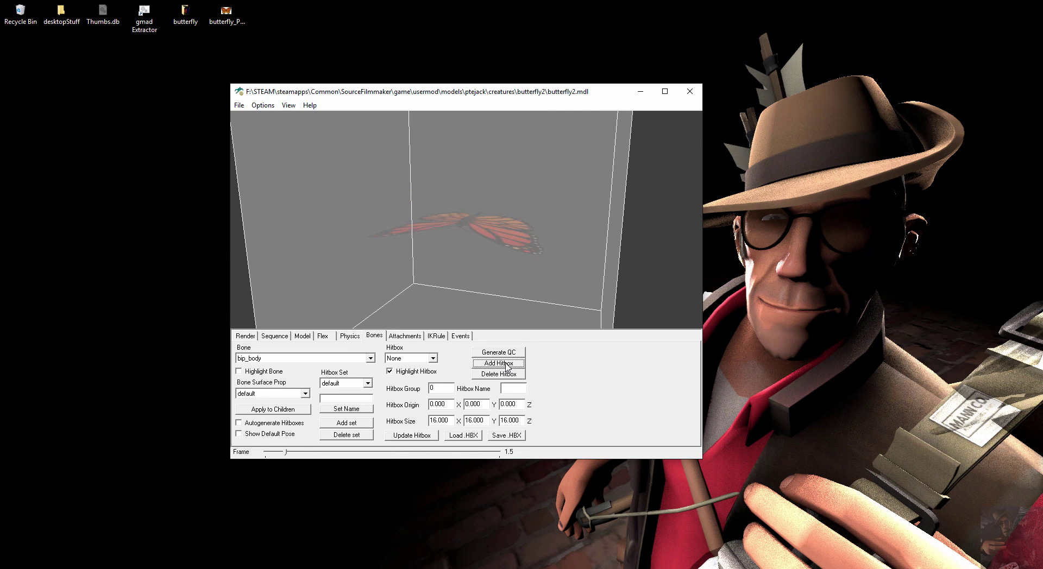
scroll(472, 253, down, 3)
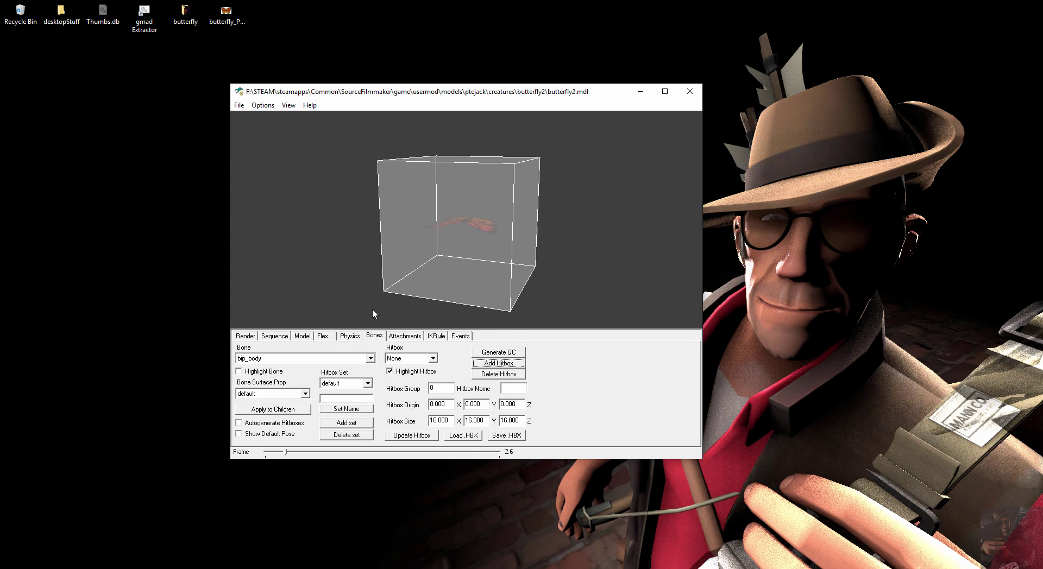
drag(485, 177, 532, 198)
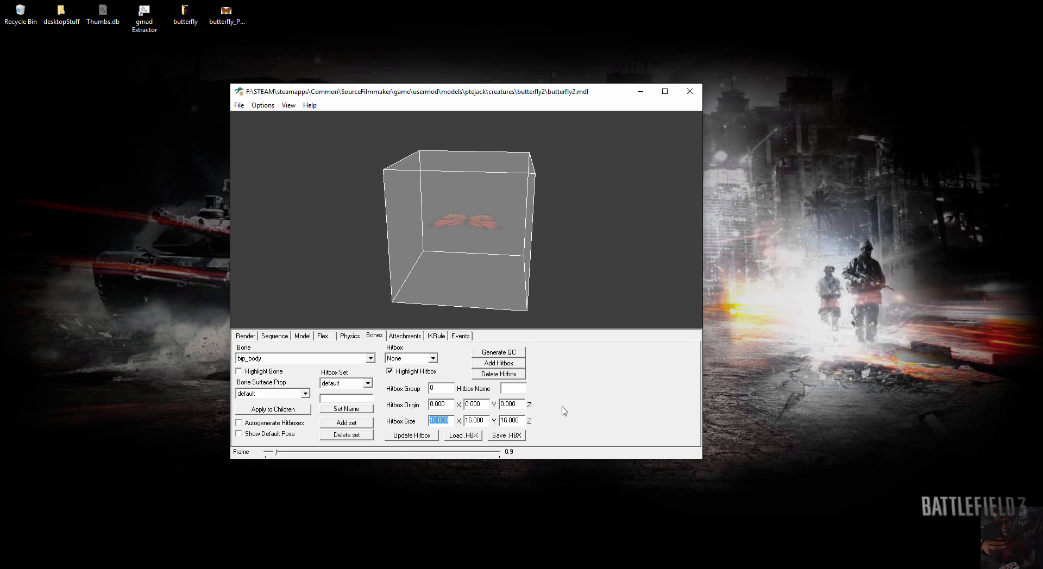
Set the hitbox X size to 8 and inspect the narrower box from several angles
text(8)
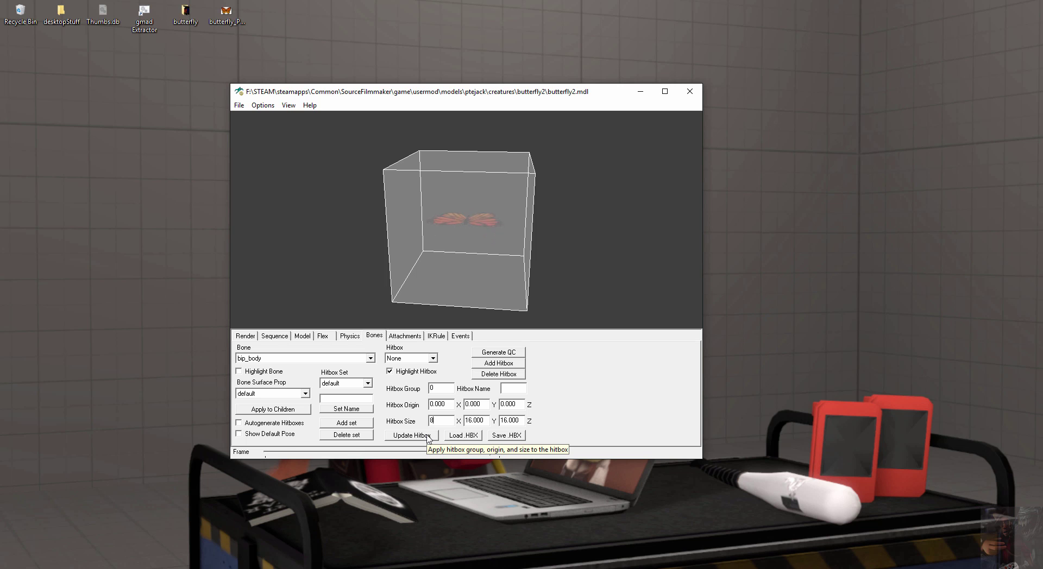
click(427, 437)
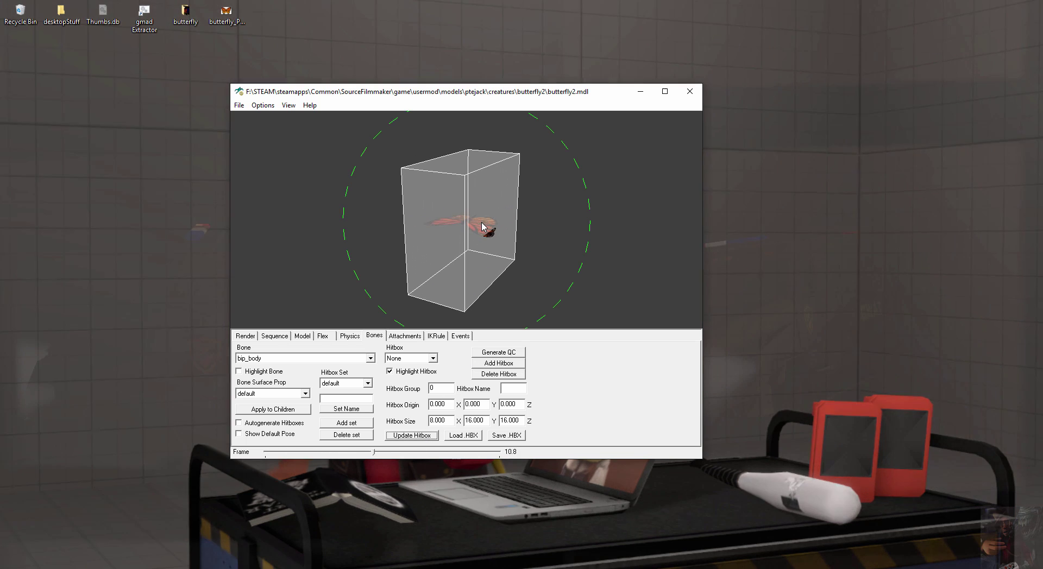
drag(489, 228, 435, 218)
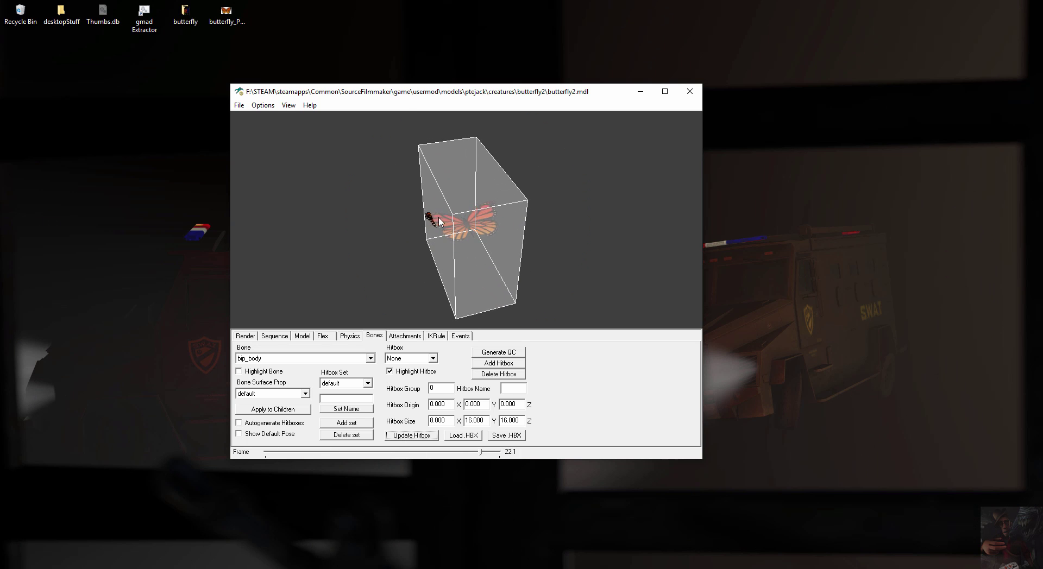
mouse_move(517, 226)
mouse_down()
mouse_move(486, 240)
mouse_move(506, 231)
mouse_up()
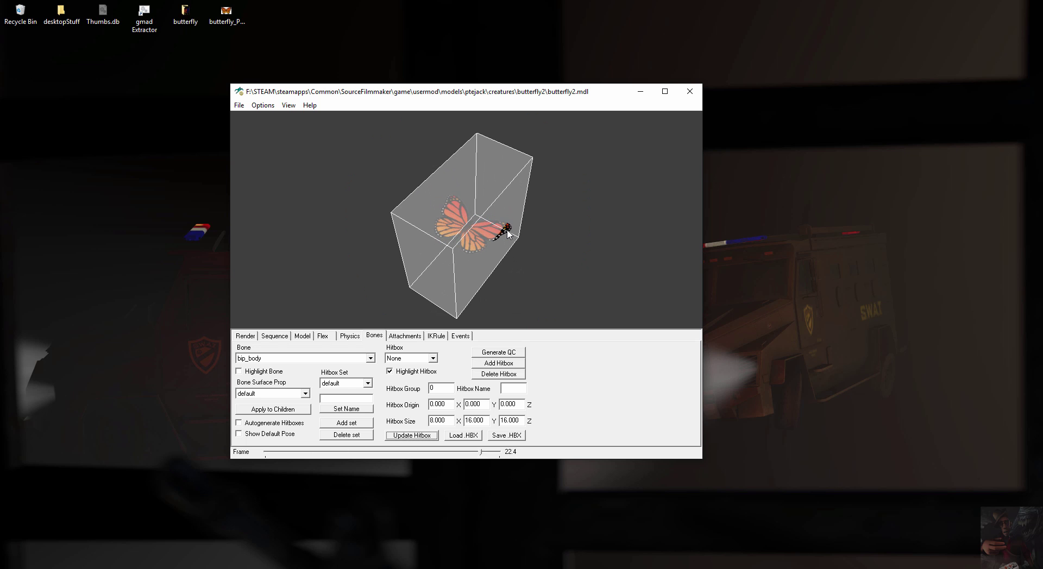
drag(540, 247, 391, 187)
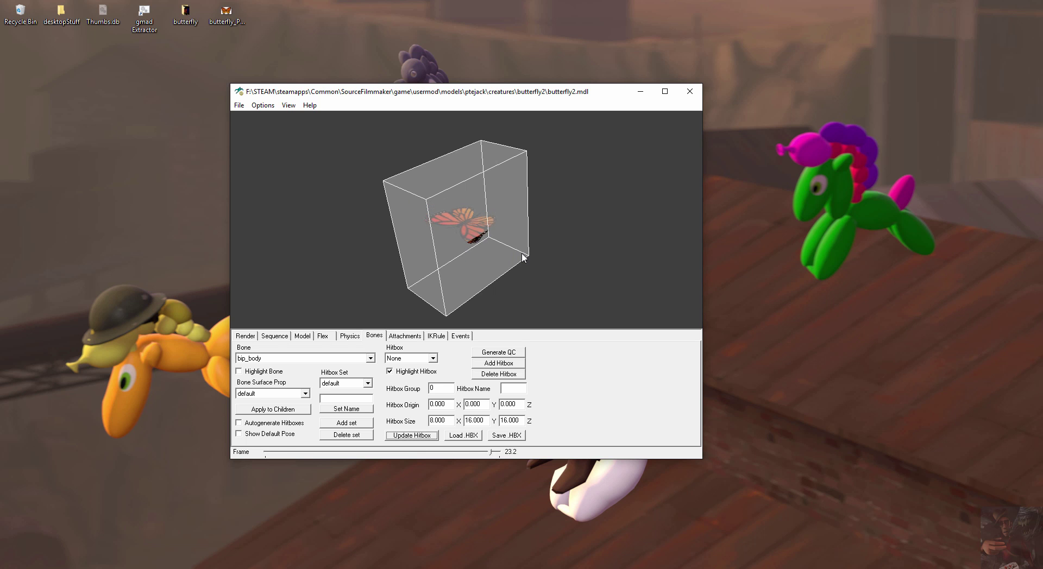
drag(492, 228, 464, 190)
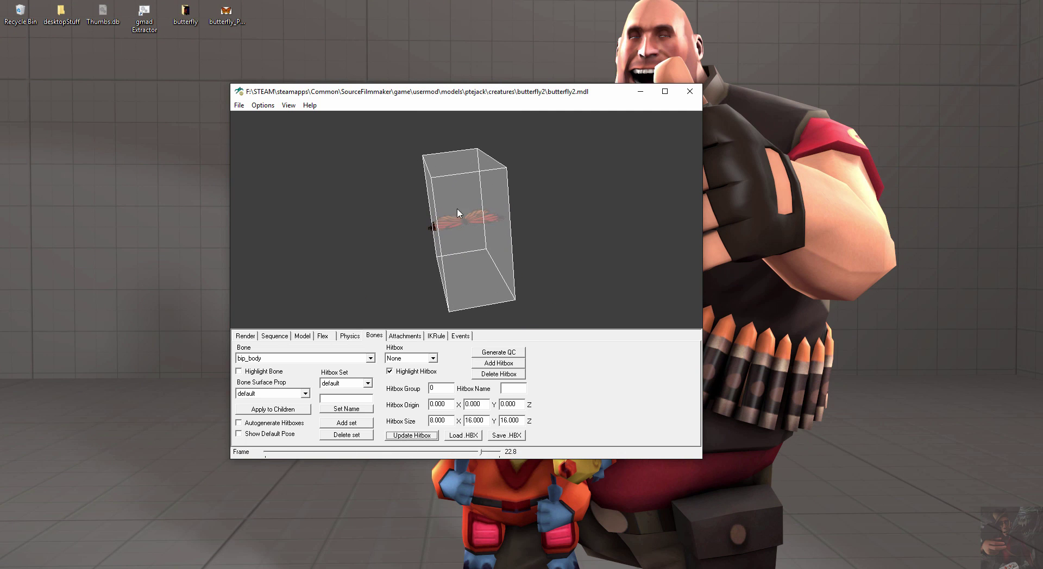
Change the hitbox X size to 10 and check the resized 10 × 16 × 16 box
drag(446, 424, 413, 421)
click(411, 435)
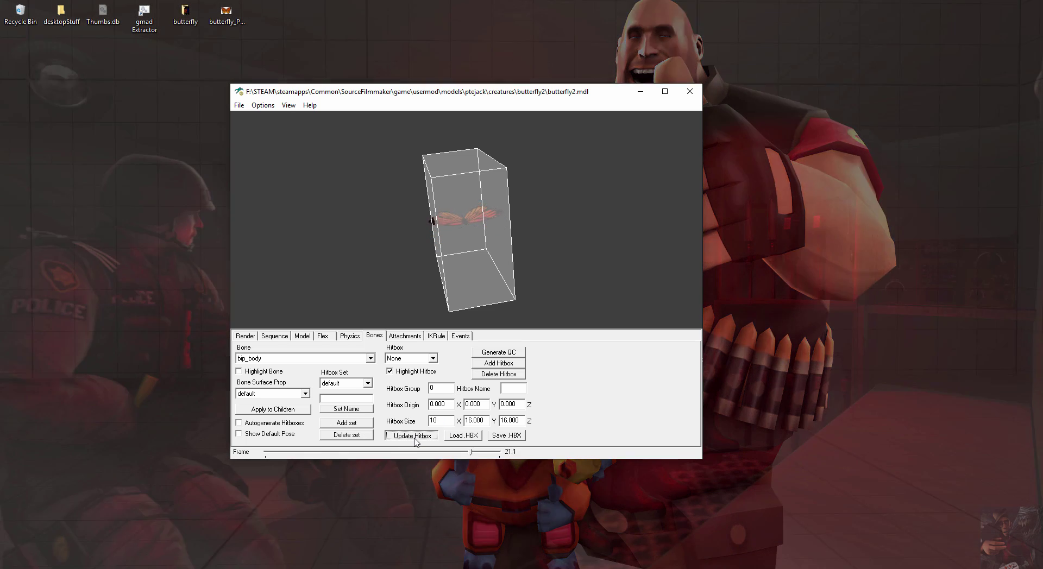
drag(480, 256, 431, 197)
drag(504, 159, 443, 163)
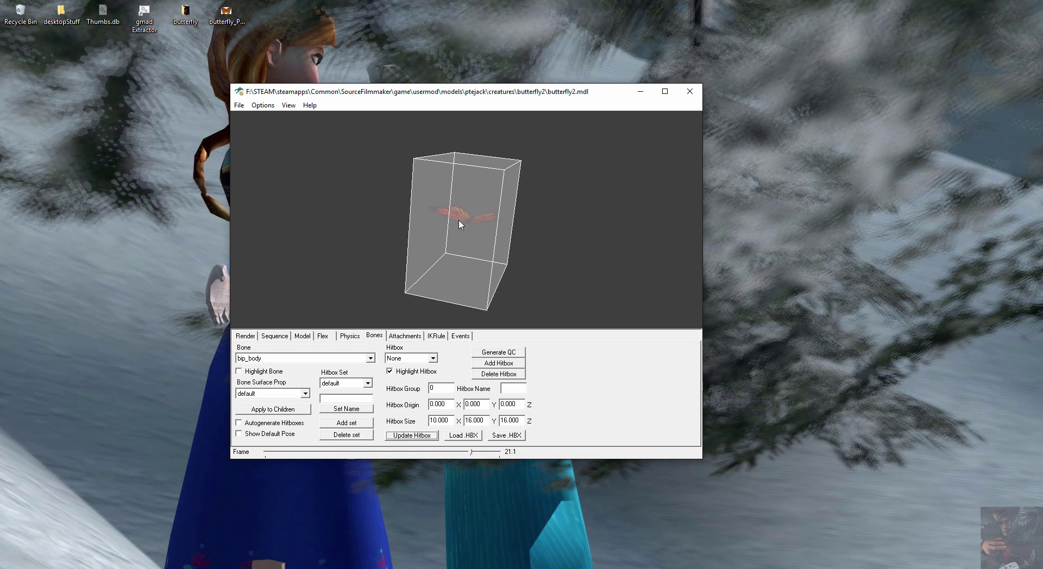
Enter 8 for the hitbox Y size and apply it, giving a 10 × 8 × 16 box
click(489, 419)
drag(487, 221, 463, 268)
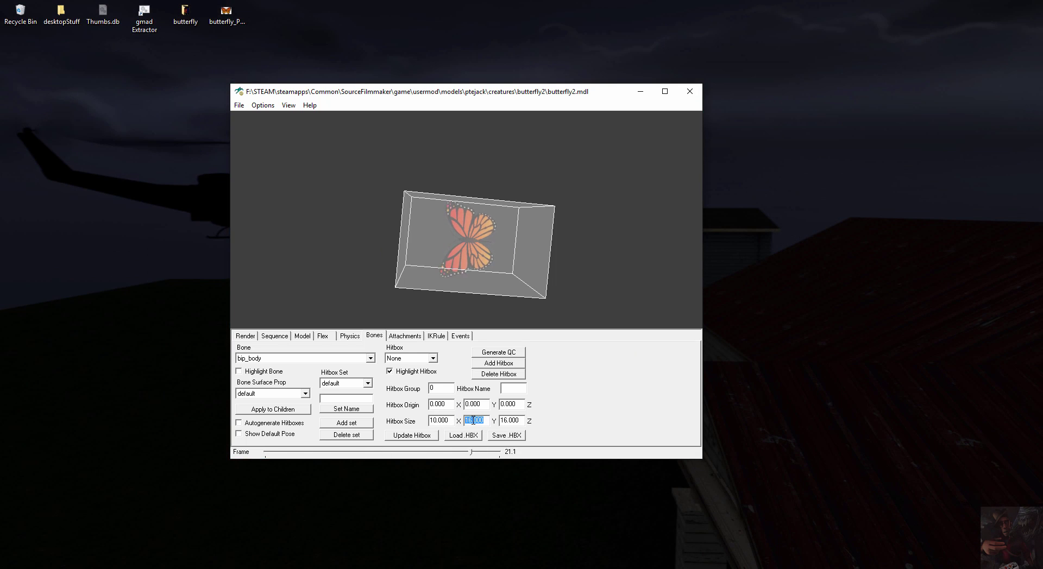
click(508, 224)
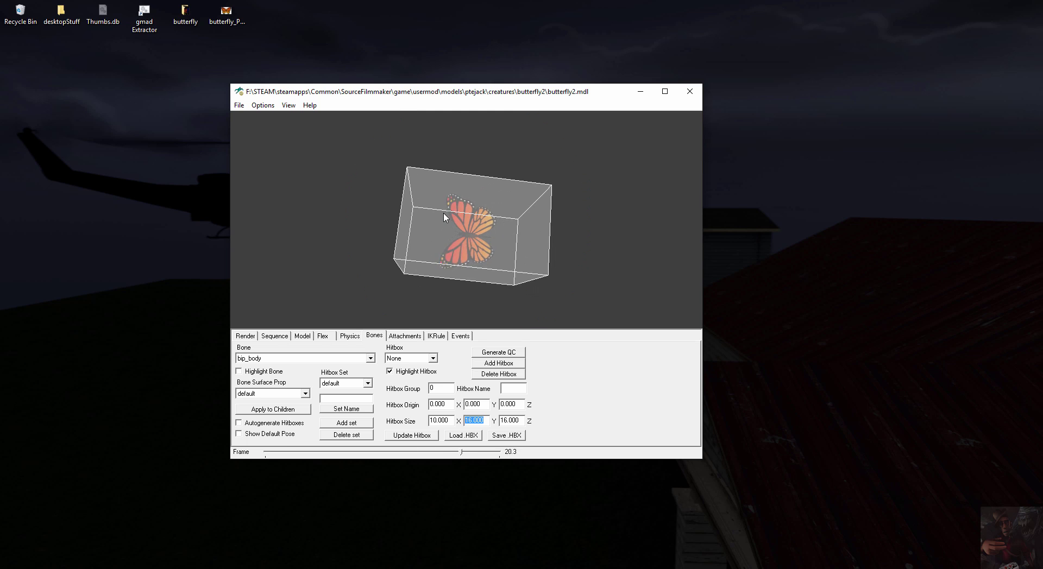
drag(443, 215, 441, 213)
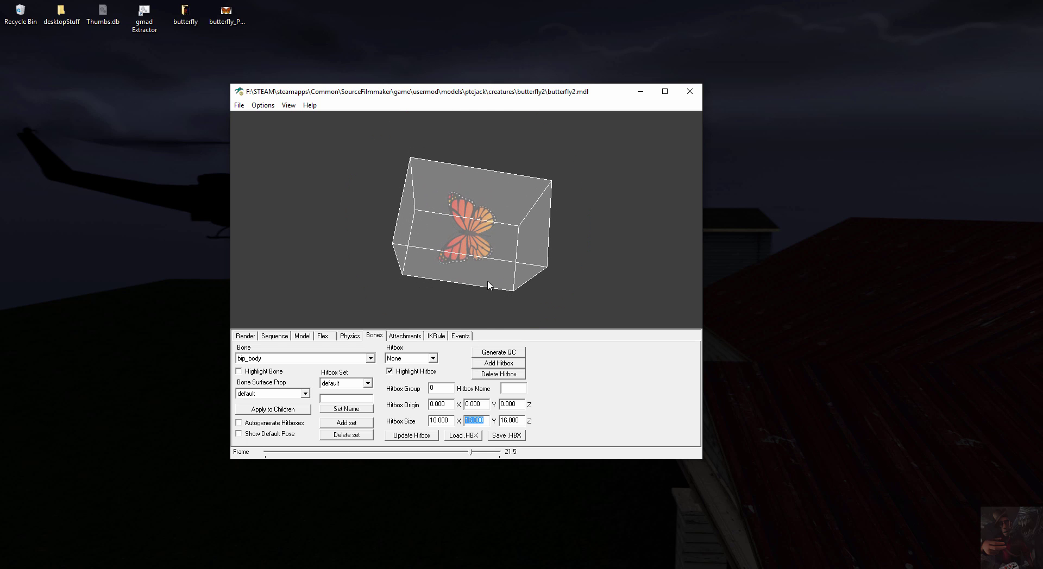
text(8)
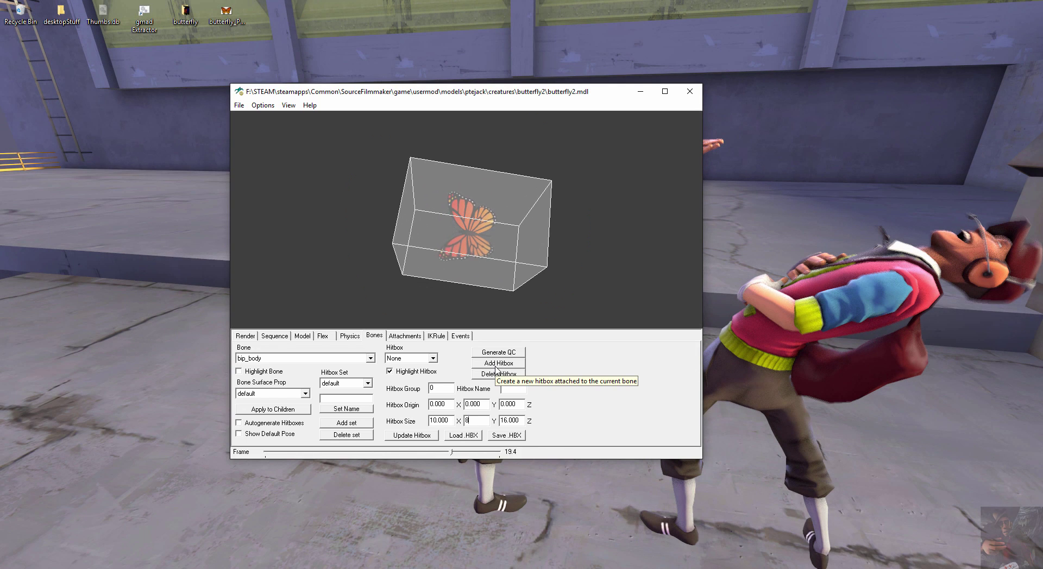
click(411, 435)
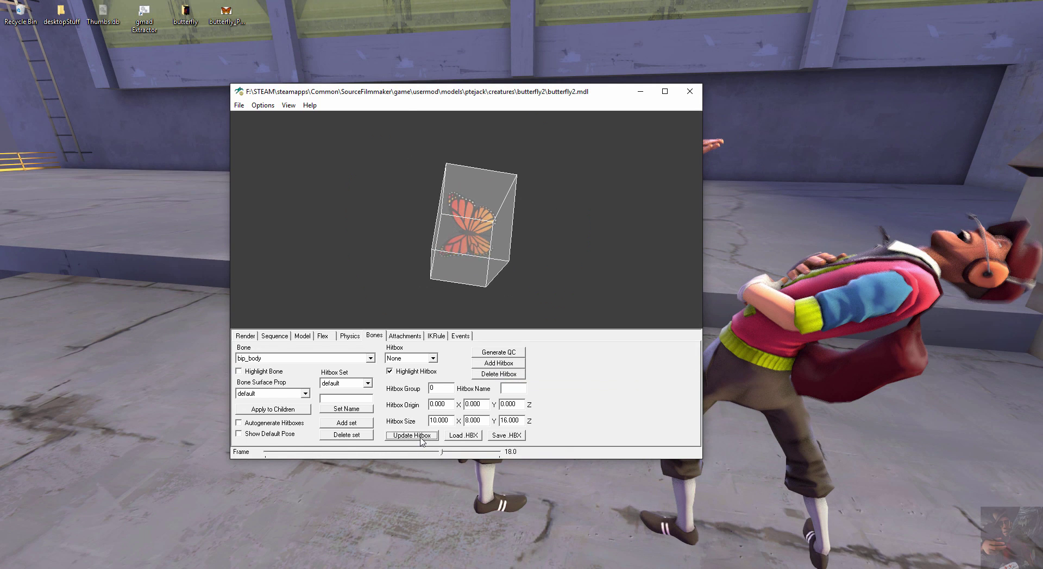
drag(402, 234, 483, 215)
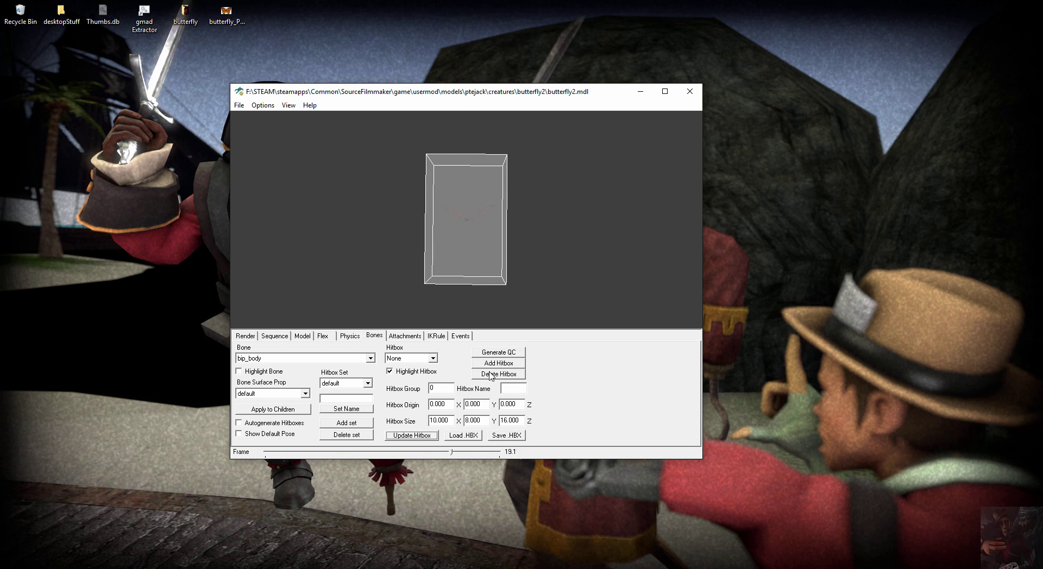
Set the hitbox Z size to 6 and inspect the flattened 10 × 8 × 6 box
double_click(522, 423)
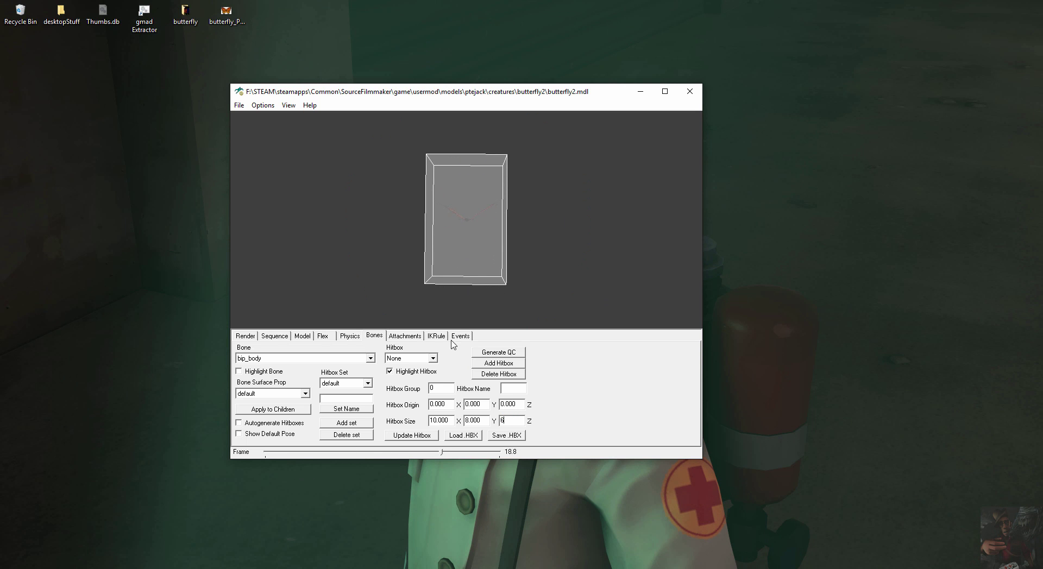
click(418, 436)
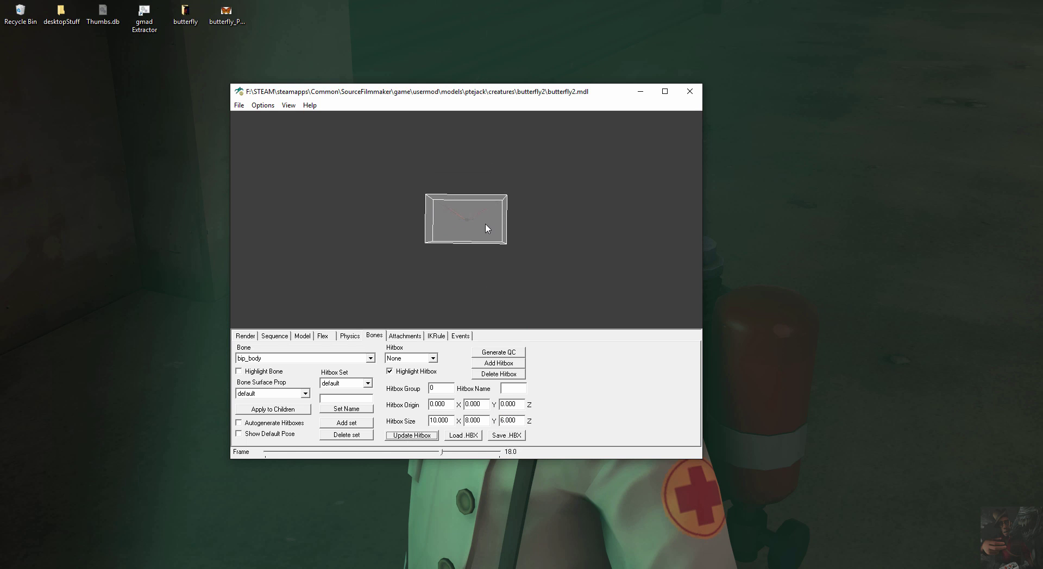
drag(487, 229, 485, 231)
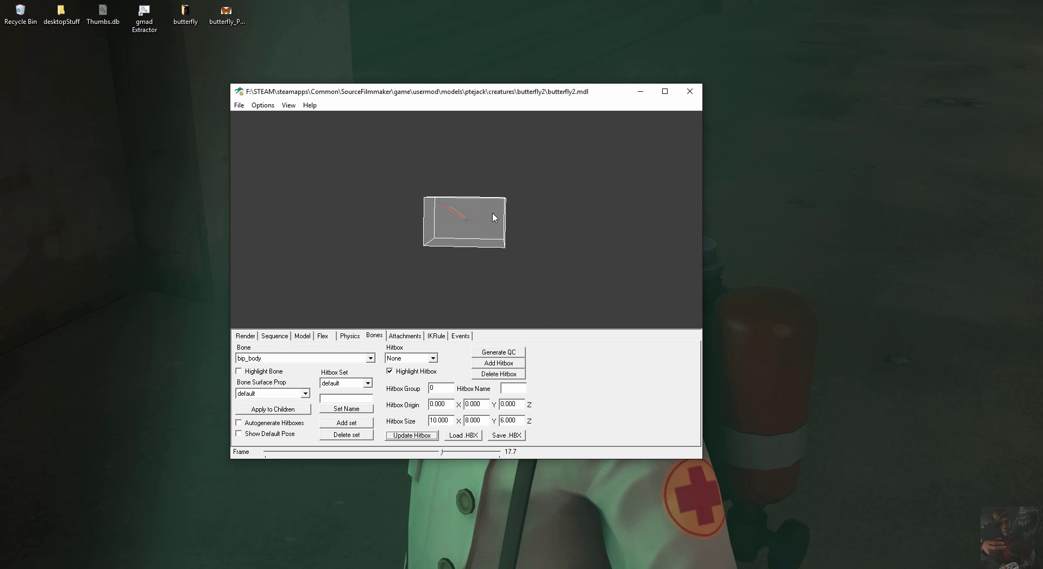
drag(497, 217, 422, 266)
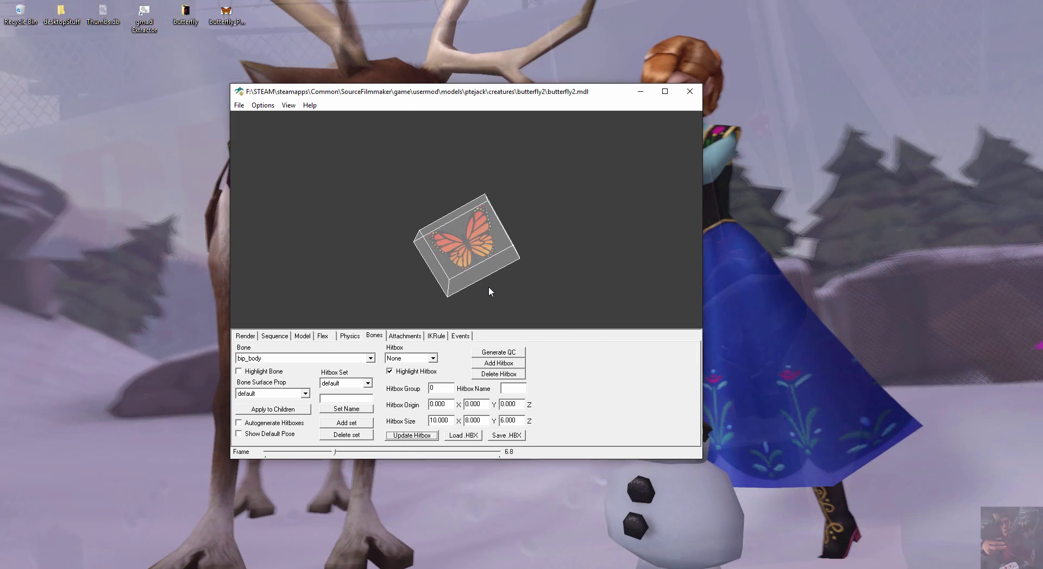
drag(491, 286, 547, 229)
drag(468, 227, 477, 232)
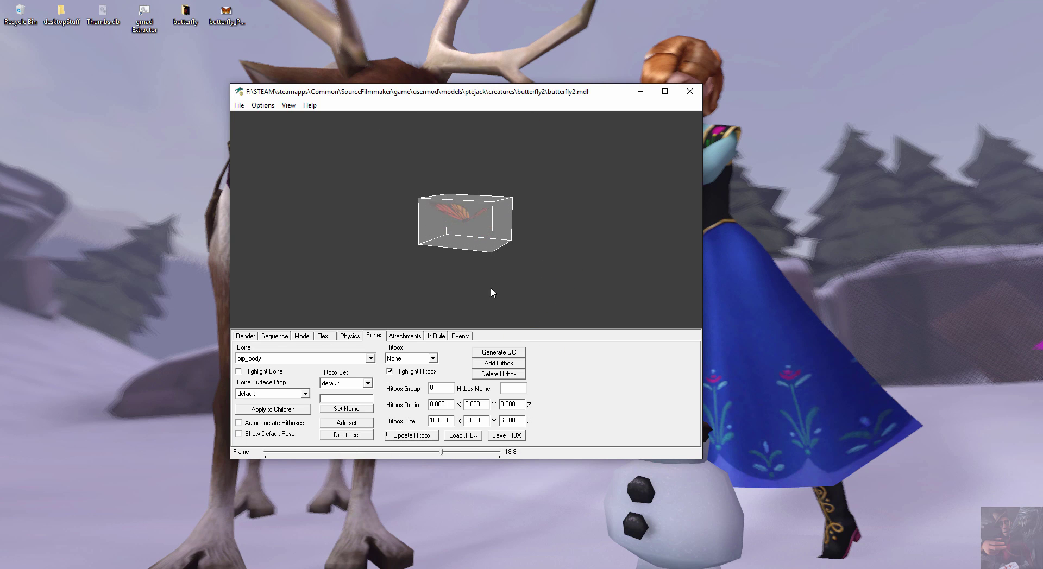
mouse_move(478, 231)
mouse_down()
mouse_move(457, 242)
mouse_move(471, 239)
mouse_move(473, 213)
mouse_up()
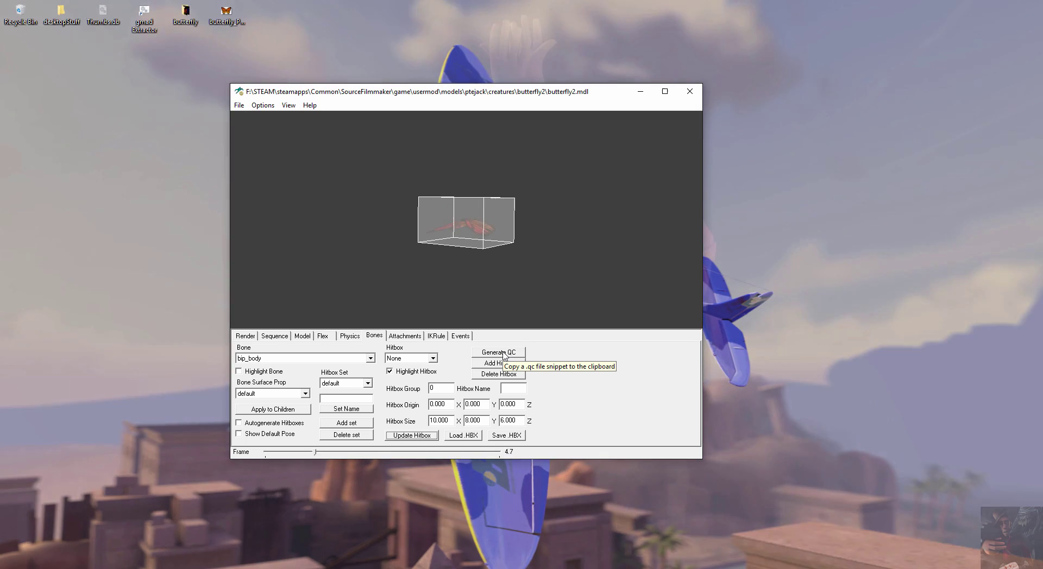
Generate the QC snippet for the 10 × 8 × 6 bip_body hitbox onto the clipboard
click(503, 353)
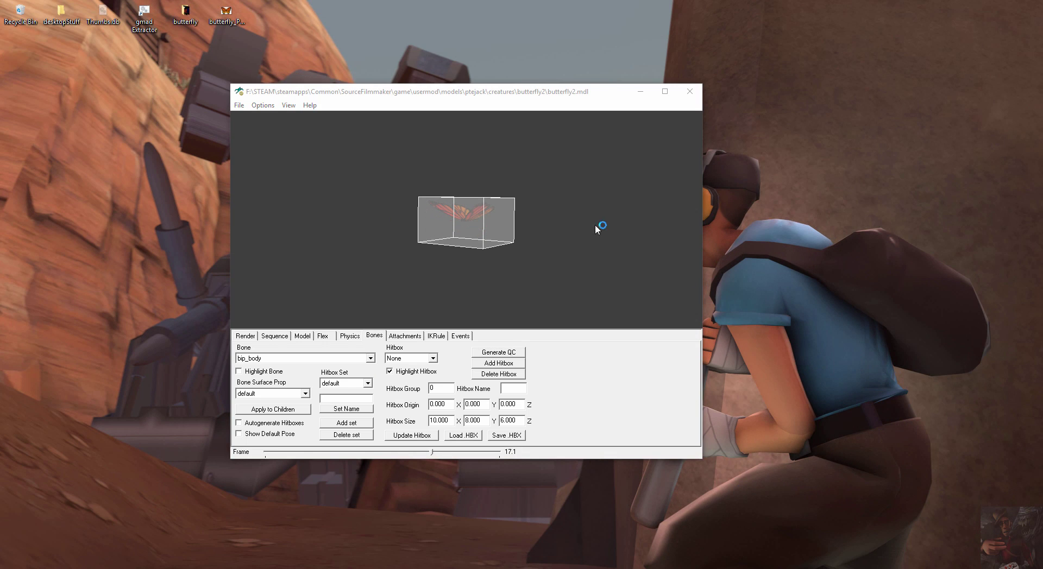
Paste the generated hitbox block into butterfly2.qc on a new line after line 22
key(alt+Tab)
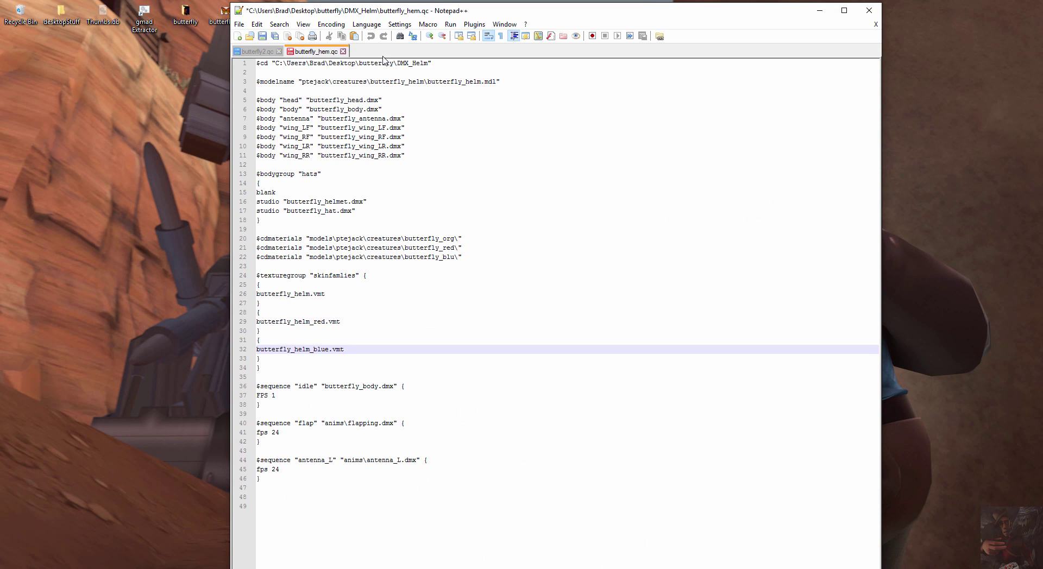
click(267, 53)
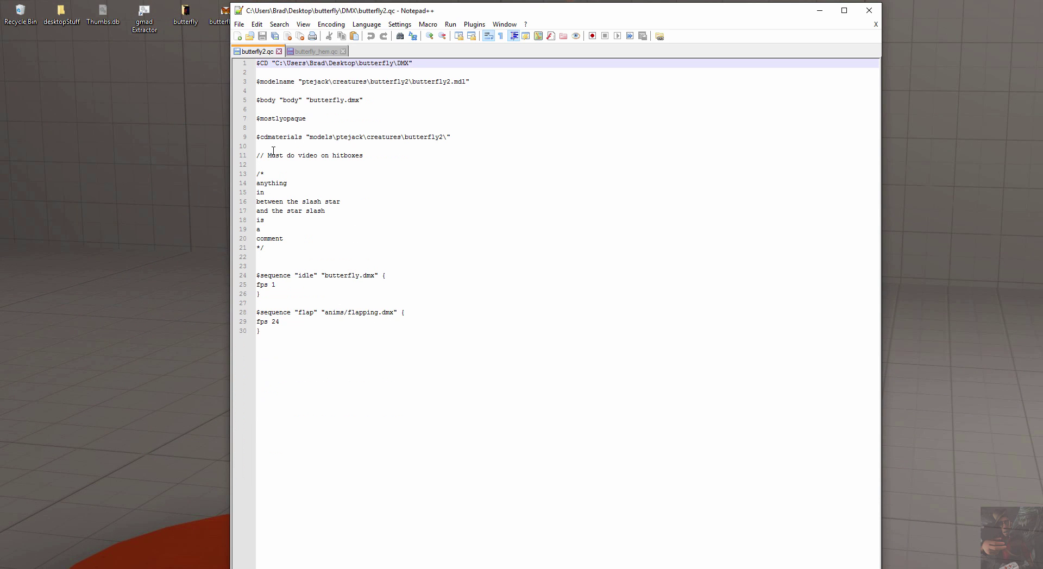
click(259, 258)
key(Return)
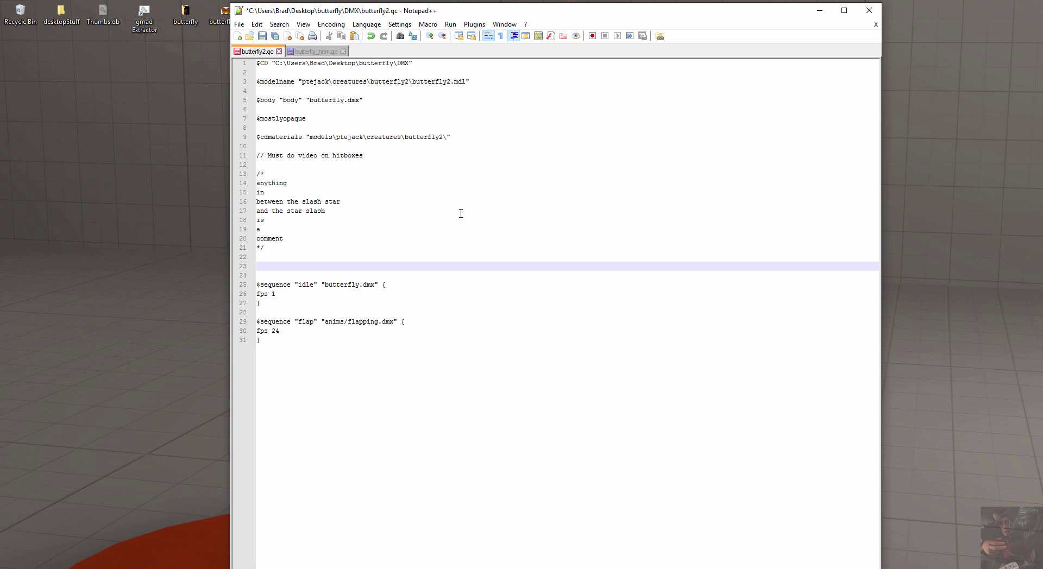
text(// .qc block generated by HLMV begins.  $surfaceprop "default"   $hboxset "default"  $hbox 0 "bip_body"      -5.00   -4.00   -3.00     5.00    4.00    3.00  // .qc block generated by HLMV ends.)
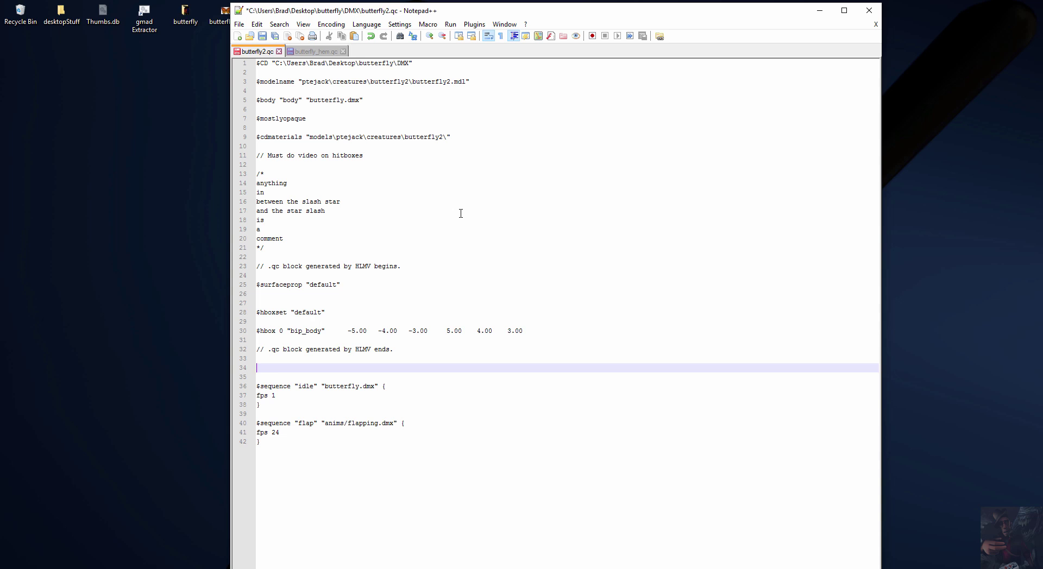
Delete the HLMV begin and end comment lines around the hitbox block and save butterfly2.qc
key(shift+Up)
key(shift+Up)
key(shift+Up)
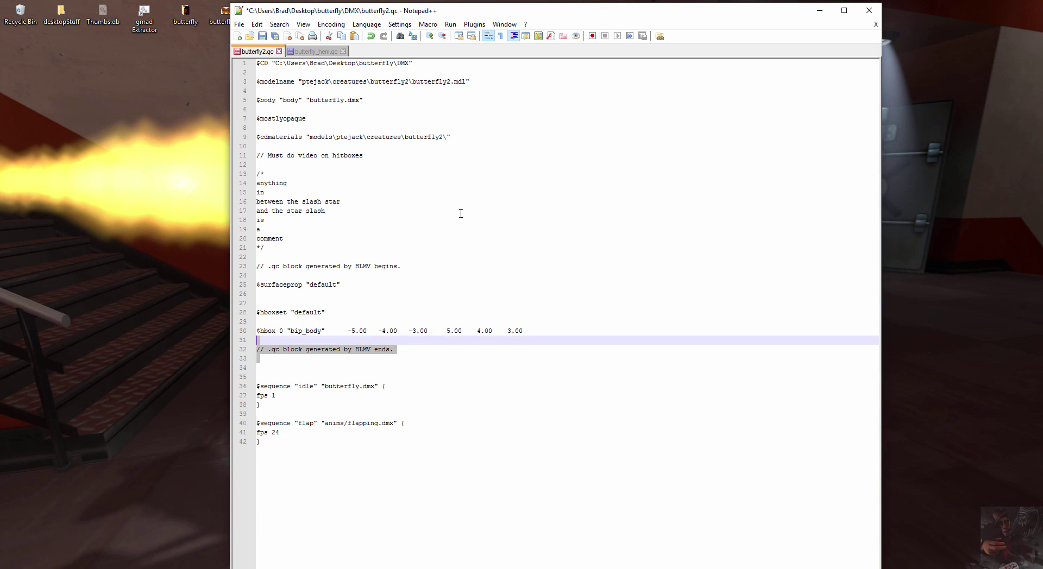
key(Delete)
key(Up)
key(Up)
key(Up)
key(Up)
key(Up)
key(Up)
key(Up)
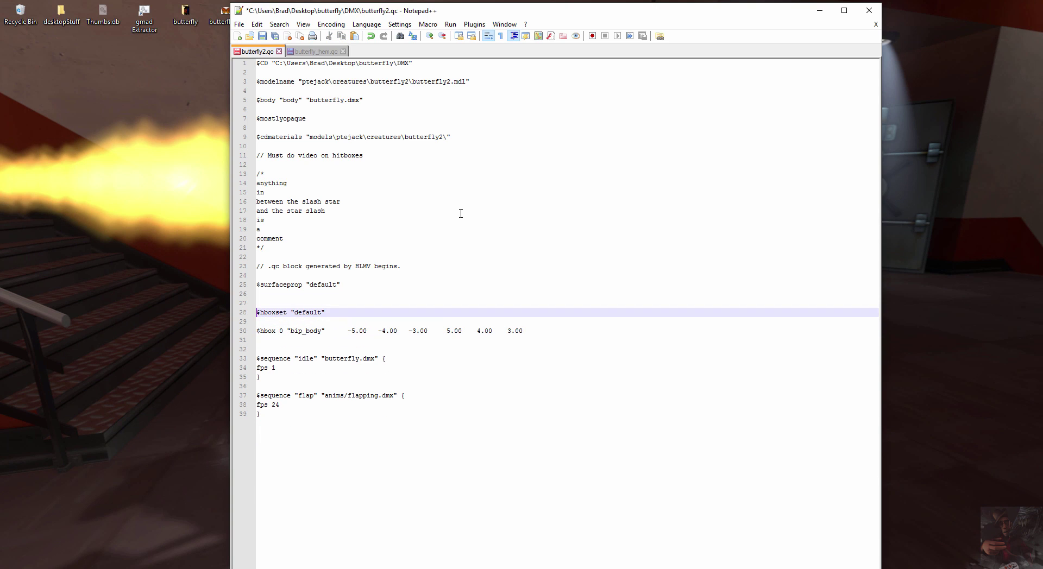
key(shift+Up)
key(shift+Up)
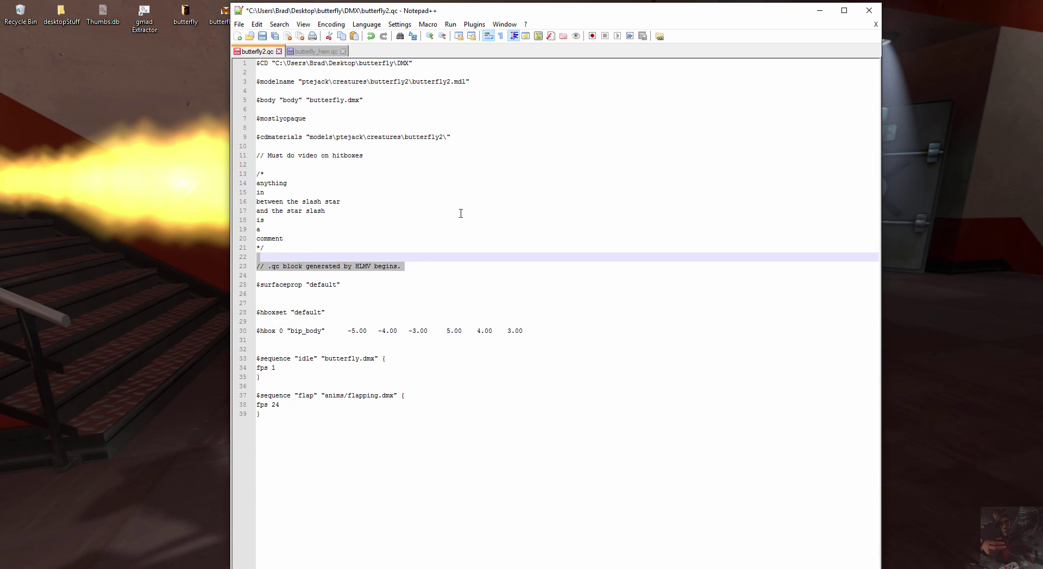
key(Delete)
key(Down)
key(Down)
key(Down)
key(Down)
key(Down)
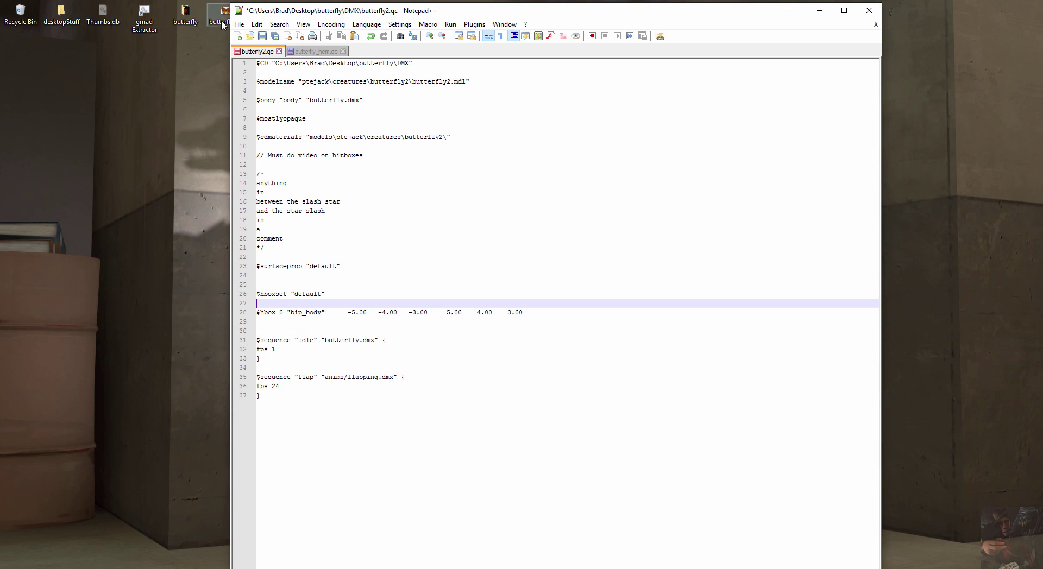
click(239, 24)
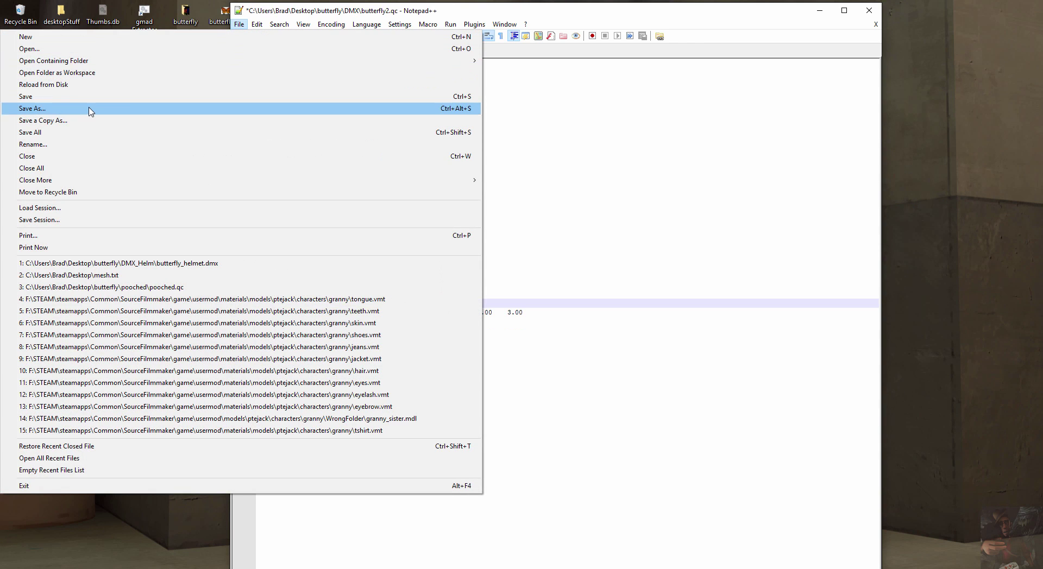
click(88, 97)
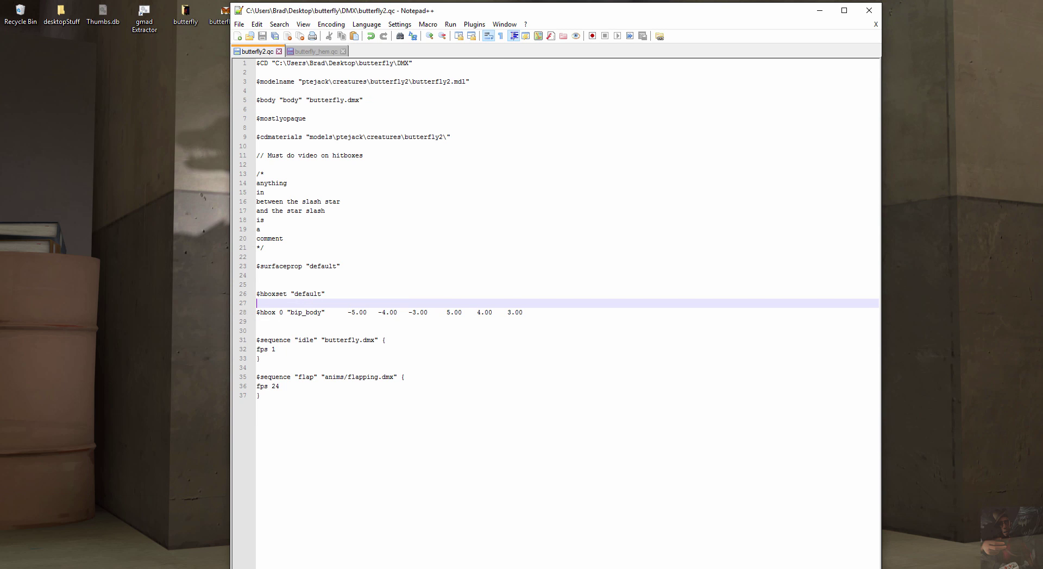
Return to the butterfly2.mdl viewer and switch the animation to sequence [0]
mouse_move(799, 565)
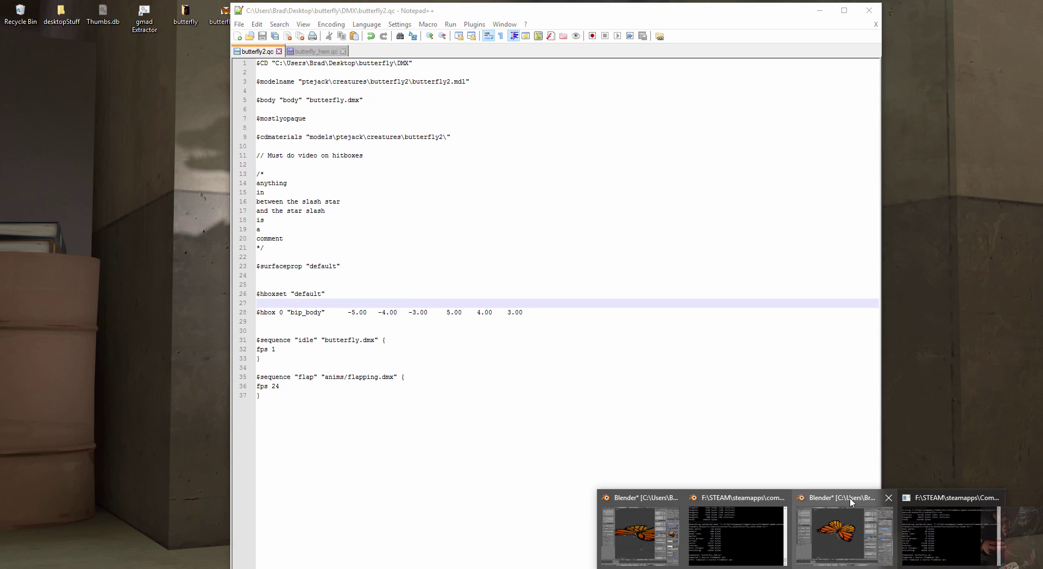
click(839, 529)
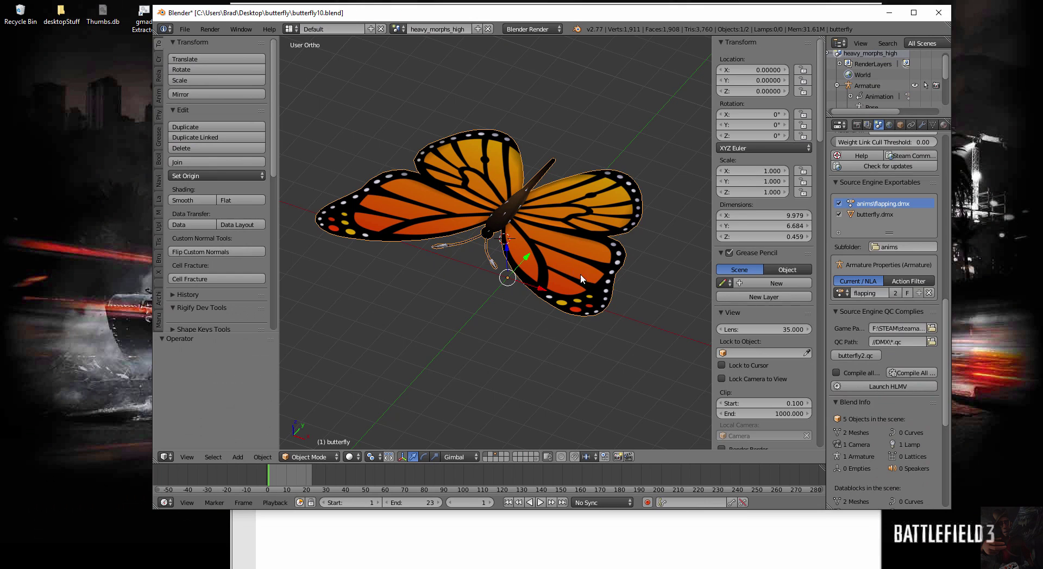
key(alt+Tab)
click(676, 330)
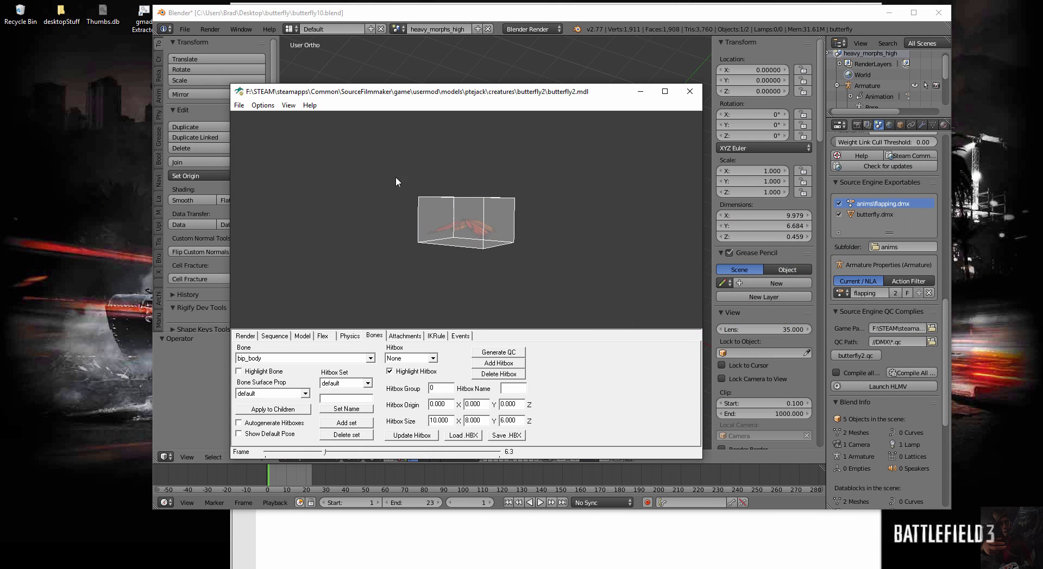
click(275, 335)
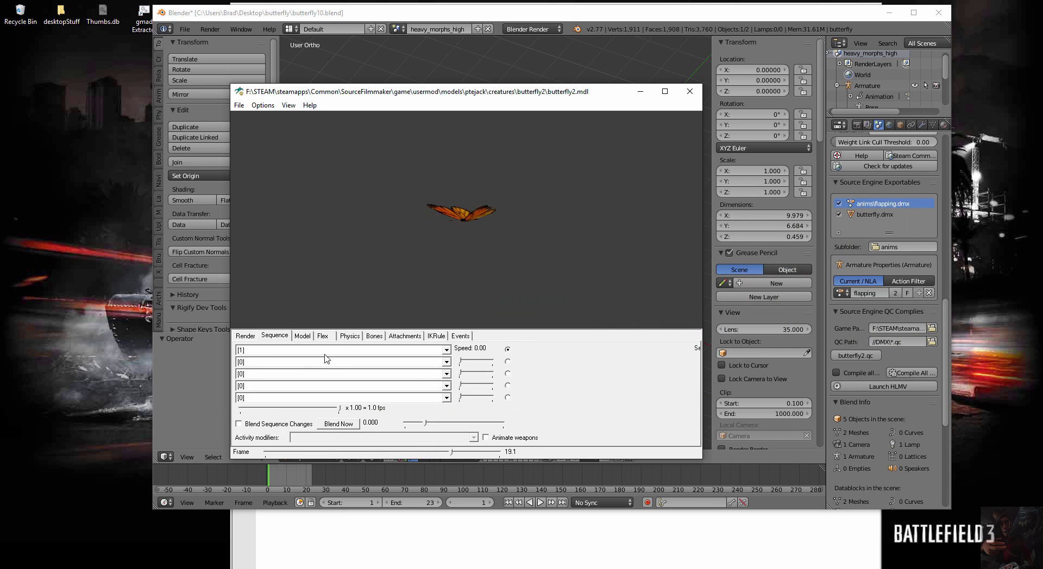
click(446, 350)
click(429, 357)
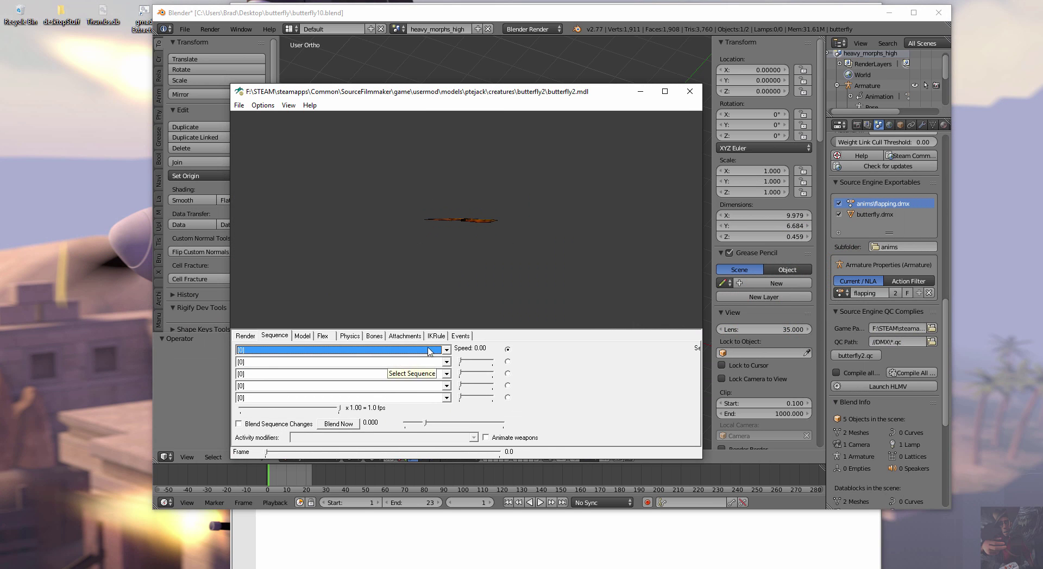
drag(441, 214, 439, 228)
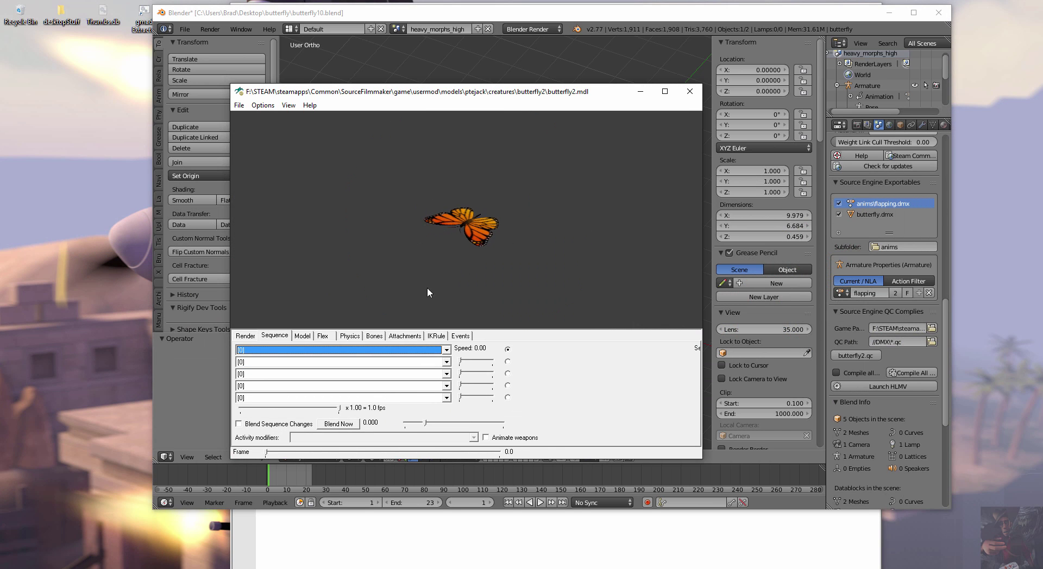
Turn off hitbox highlighting, then toggle Render > Hit Boxes on and off again
click(374, 336)
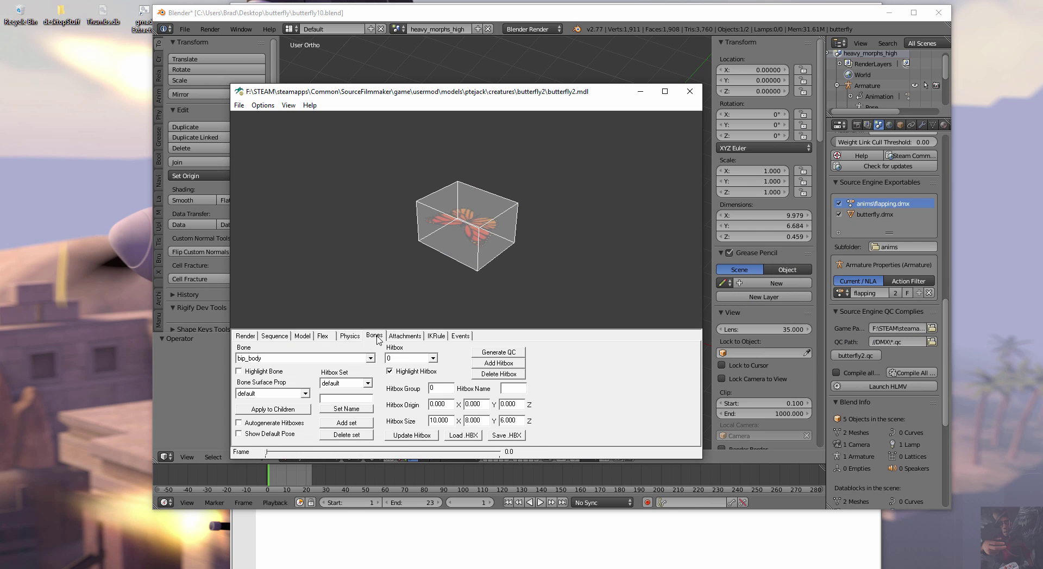
click(390, 371)
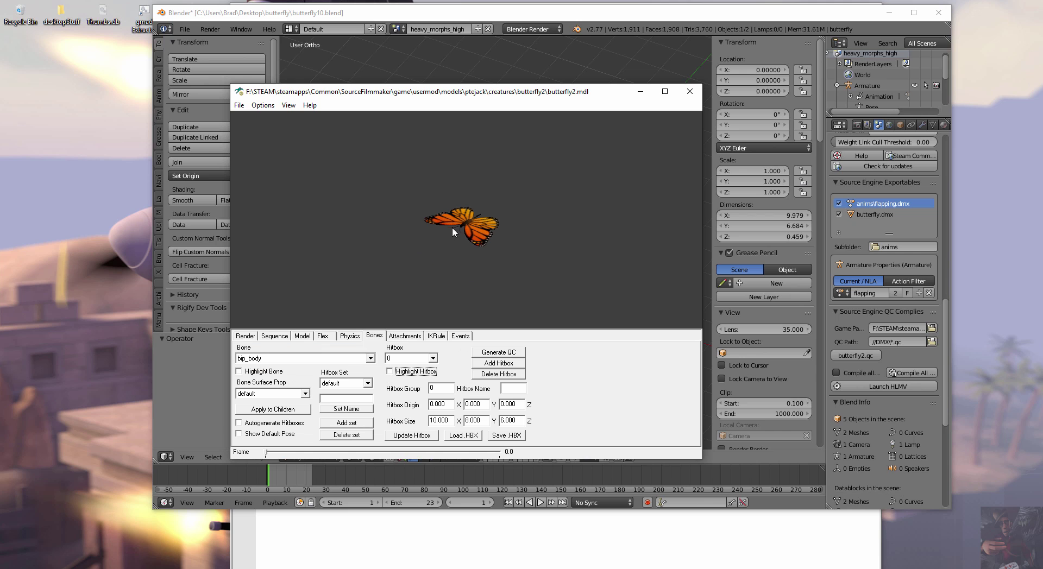
click(247, 335)
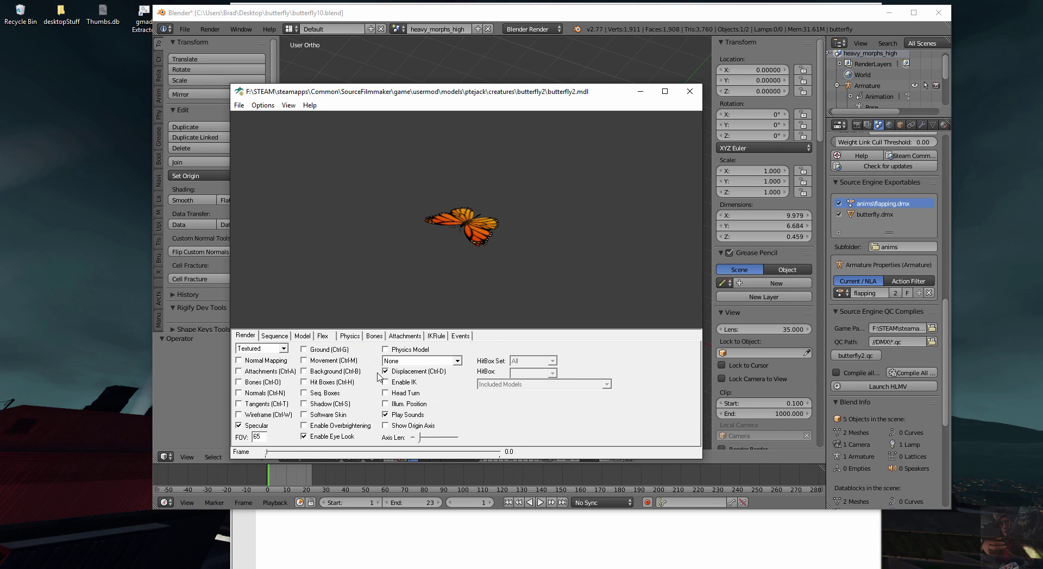
click(304, 382)
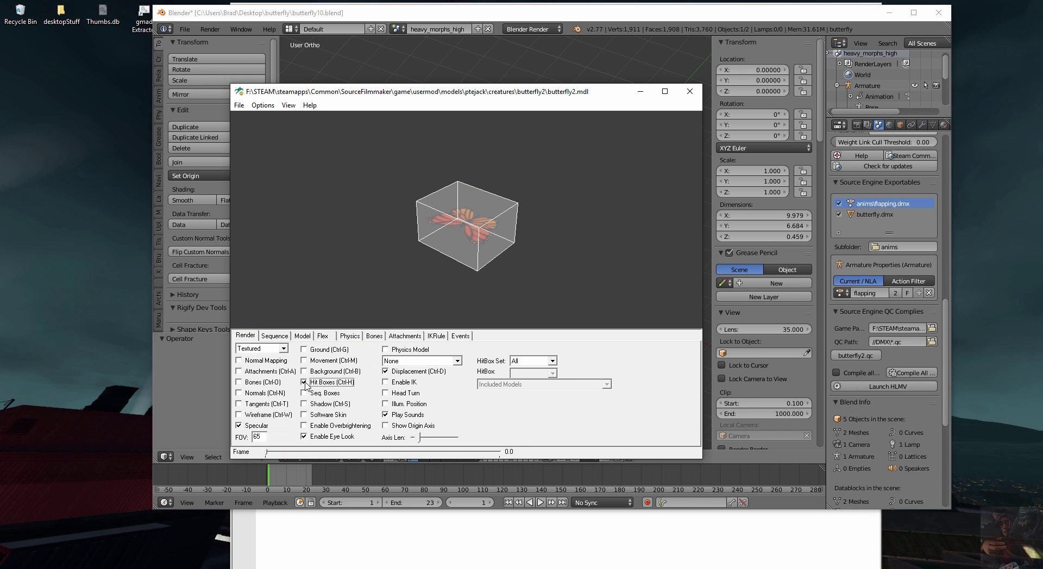
click(304, 382)
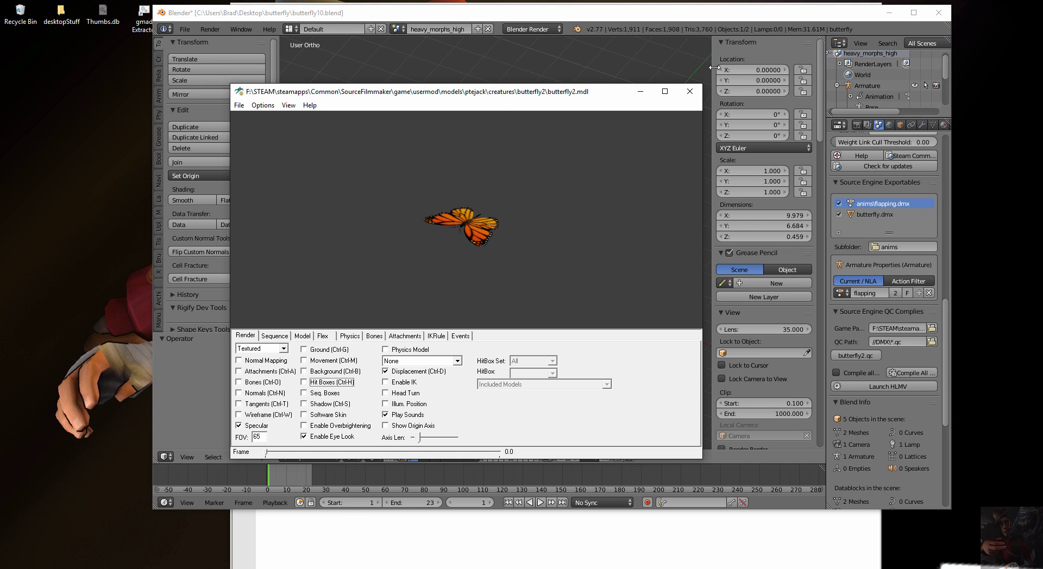
Close the viewer, recompile butterfly2.qc in Blender and launch a fresh Half-Life Model Viewer
click(690, 95)
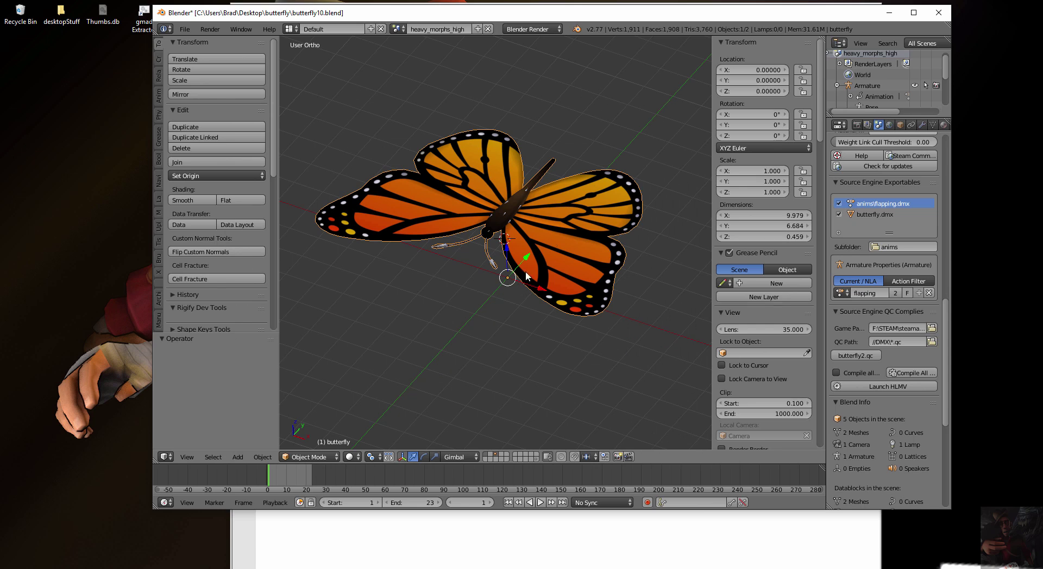
click(857, 355)
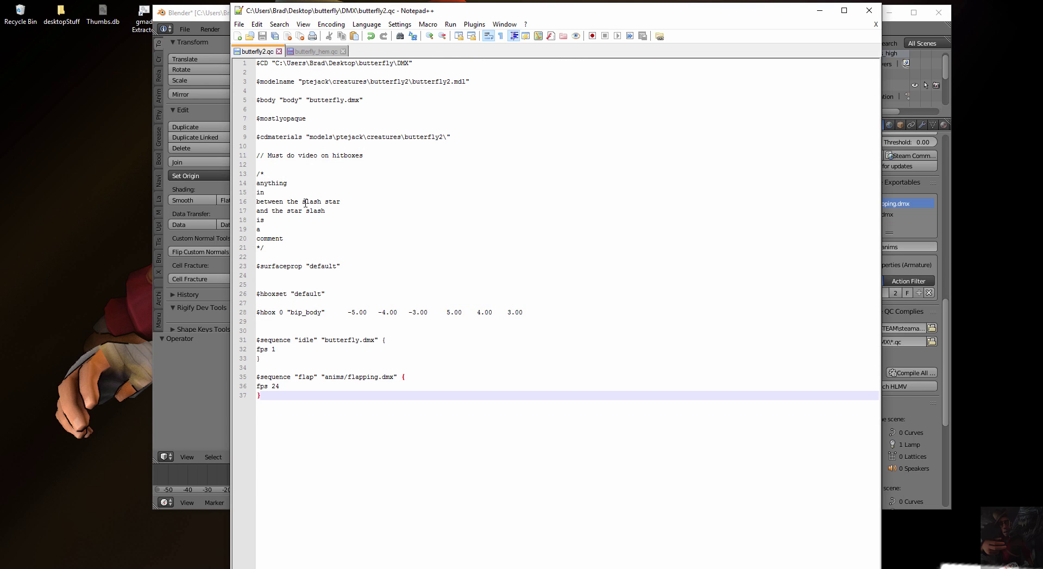
click(239, 24)
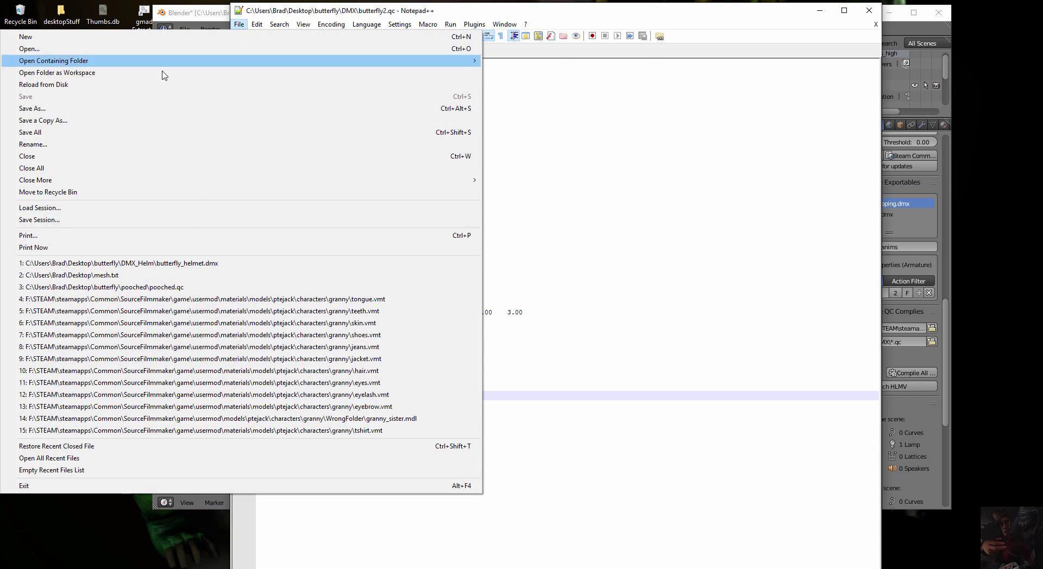
click(788, 11)
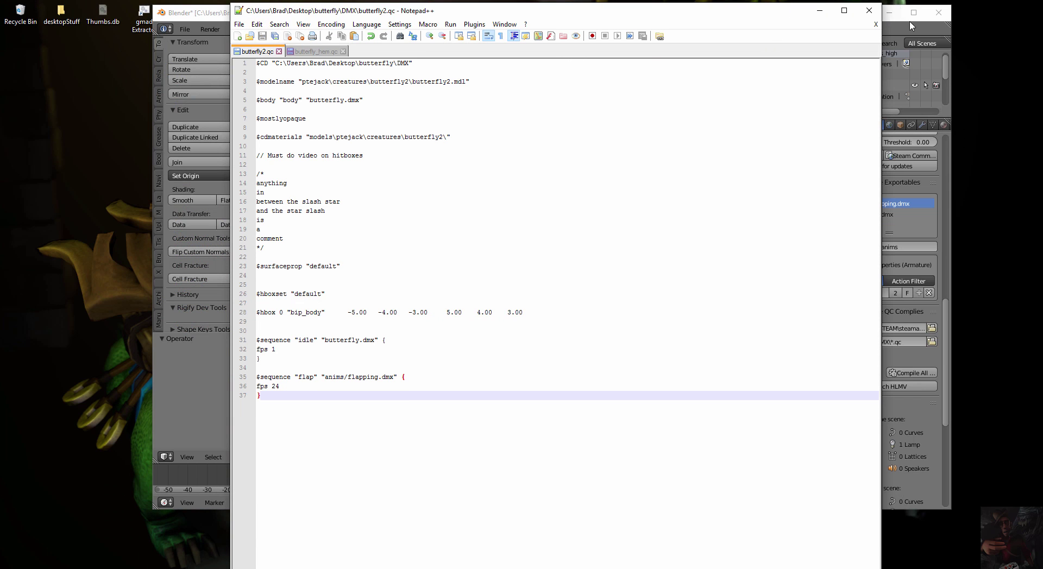
click(950, 112)
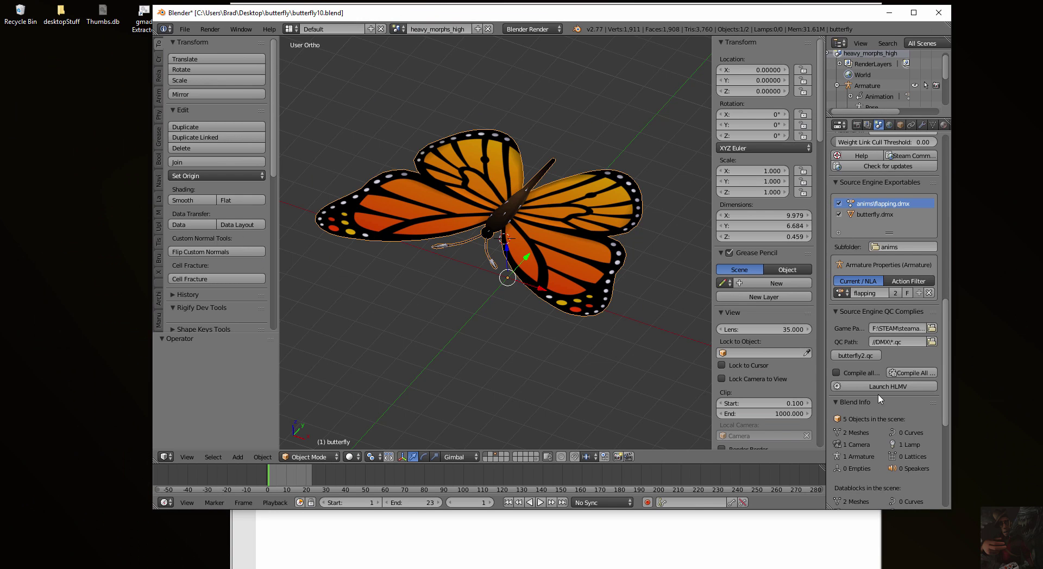
click(863, 357)
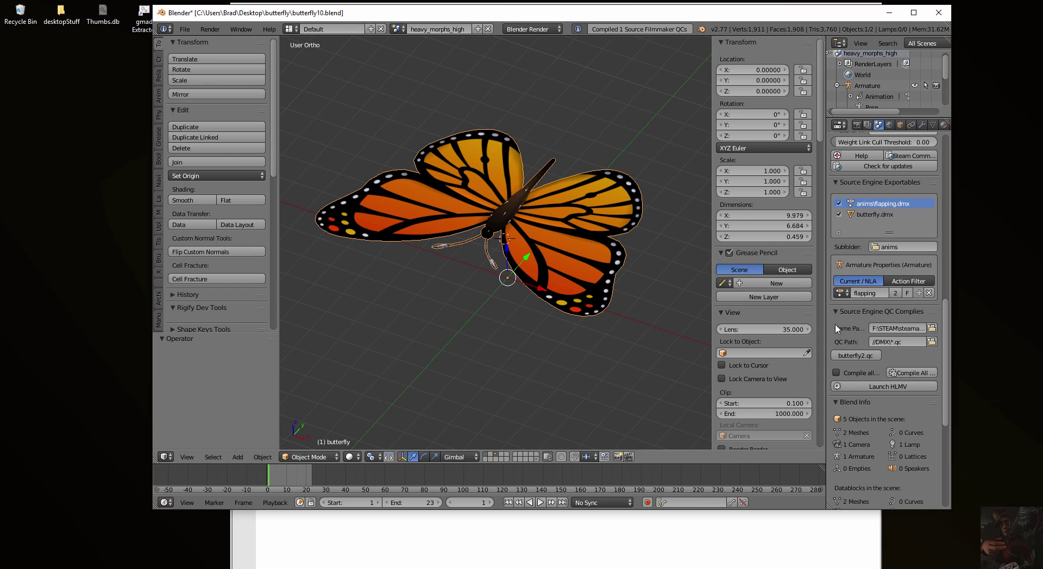
click(873, 388)
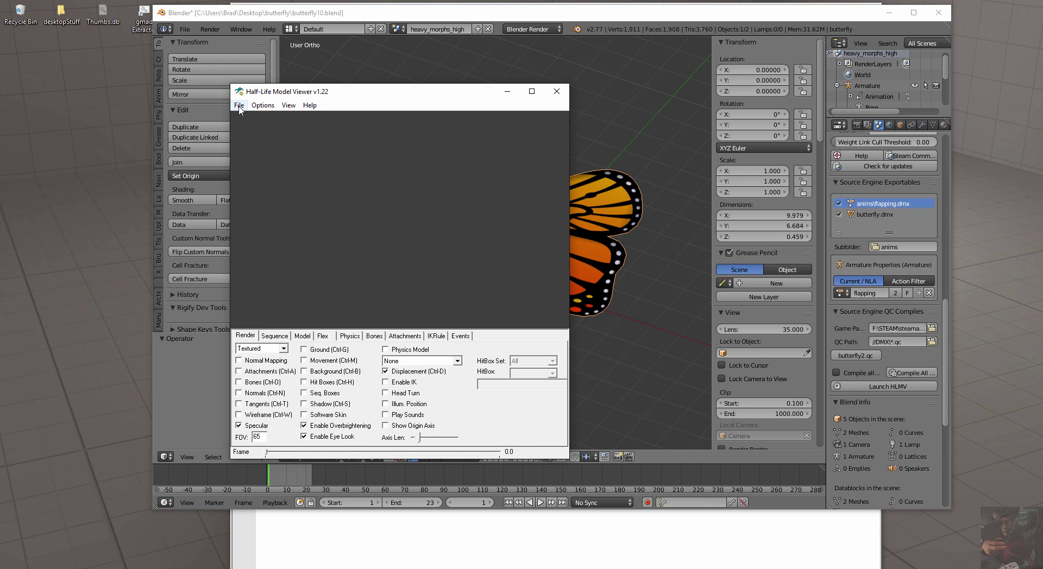
Load butterfly2.mdl and enable Hit Boxes so its box appears around the butterfly
click(239, 105)
click(229, 115)
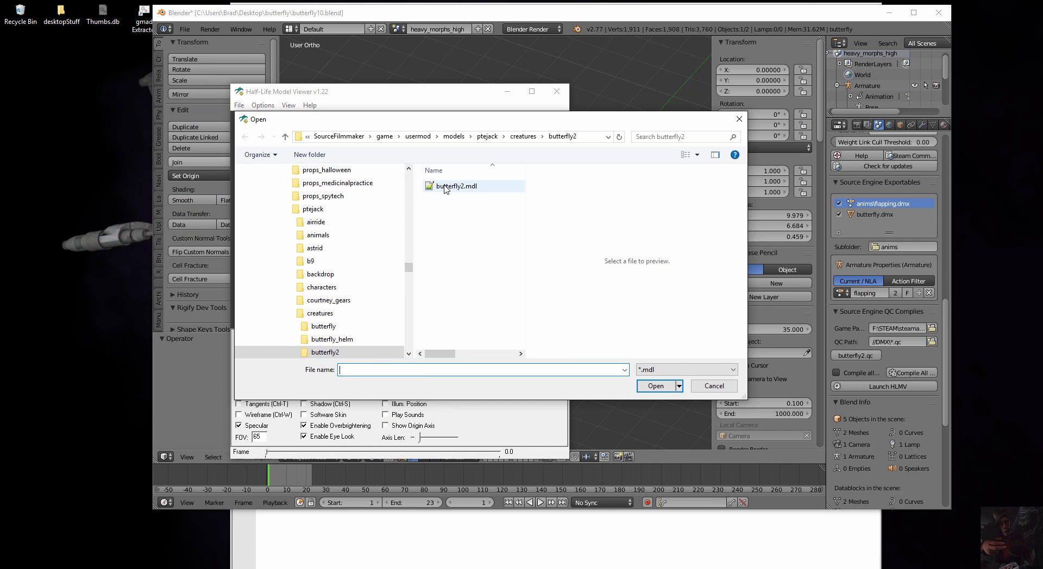
double_click(444, 186)
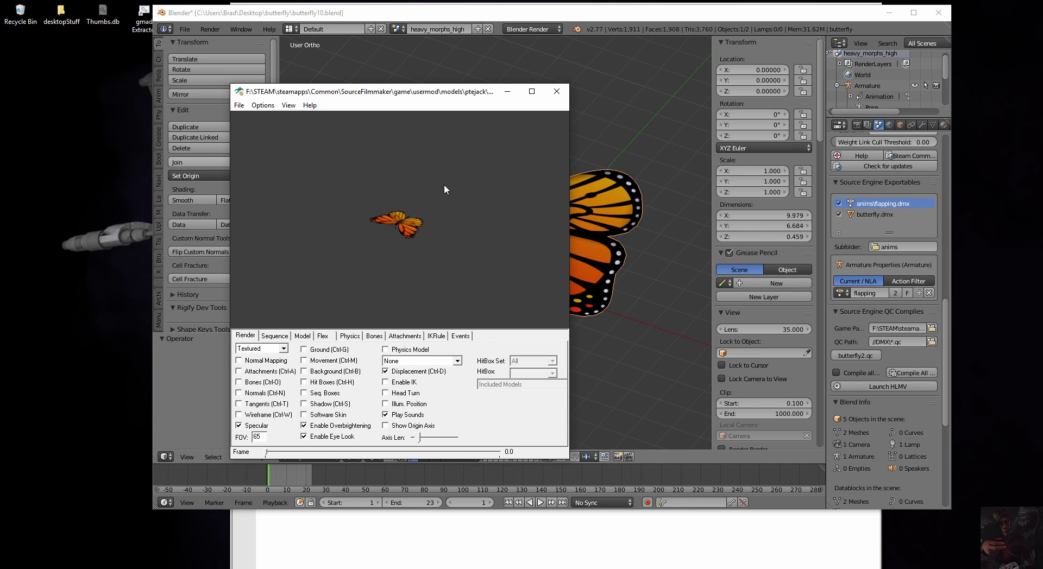
mouse_move(403, 256)
right_down()
mouse_move(410, 263)
mouse_move(409, 244)
right_up()
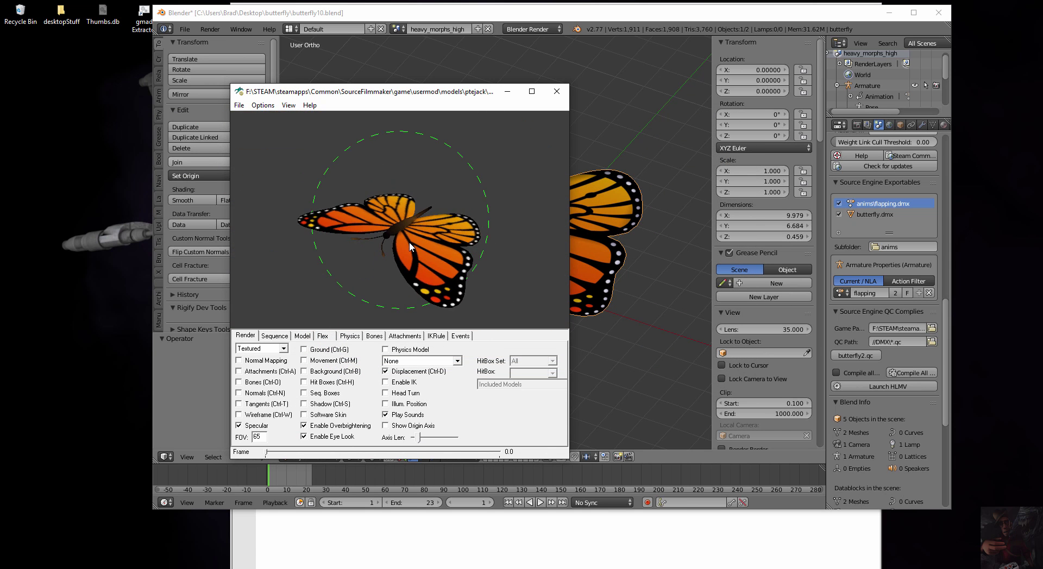
click(303, 382)
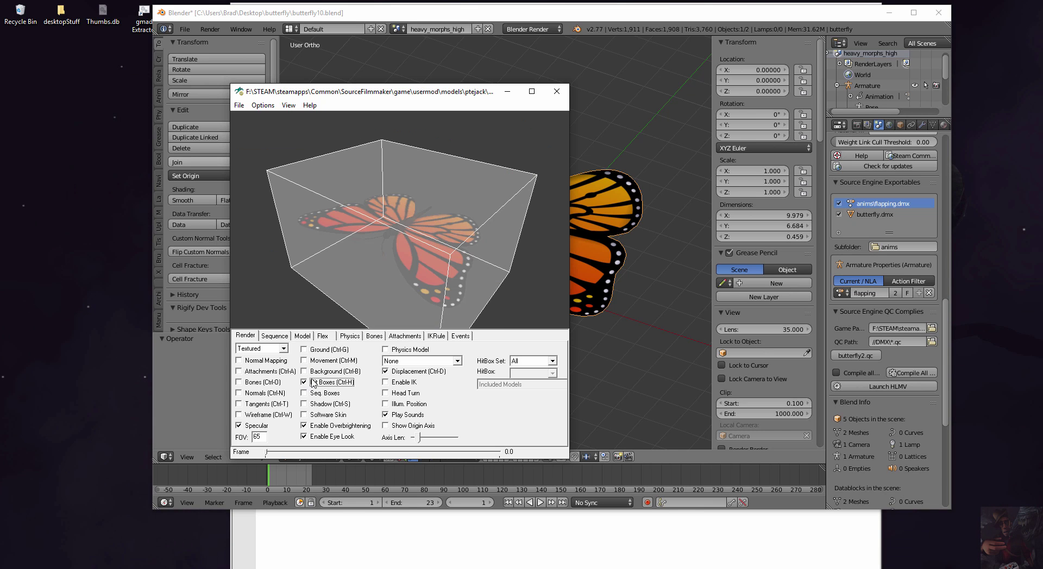
drag(389, 275, 403, 263)
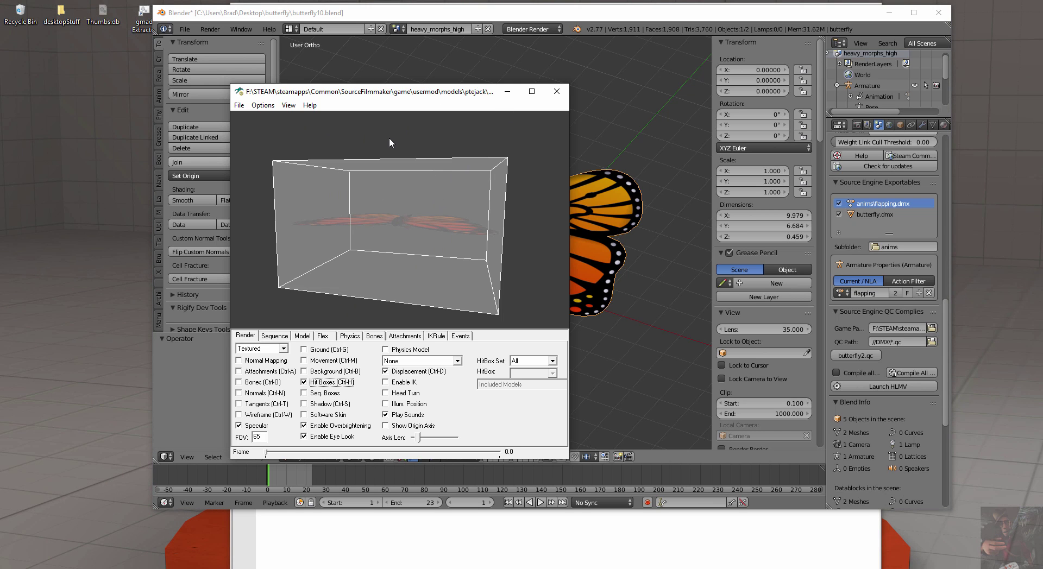
Load butterfly_helm.mdl from creatures > butterfly_helm and switch off the hitbox display
click(239, 106)
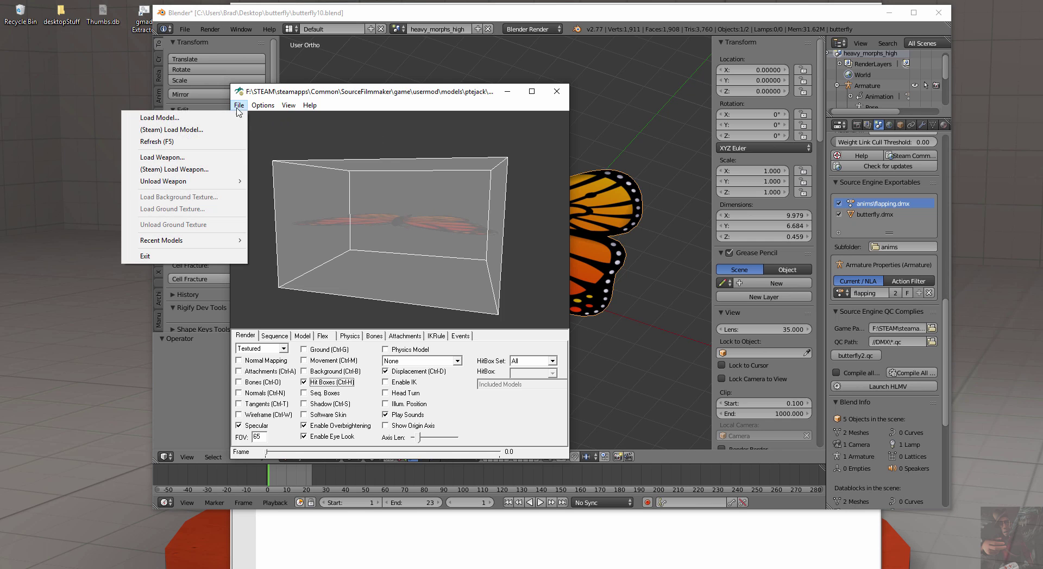
click(204, 138)
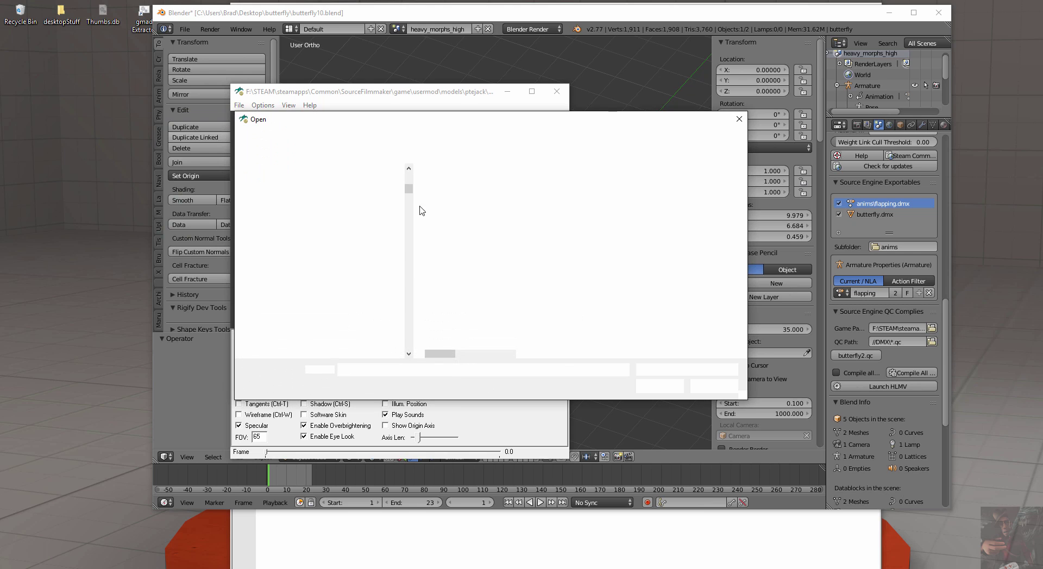
click(520, 136)
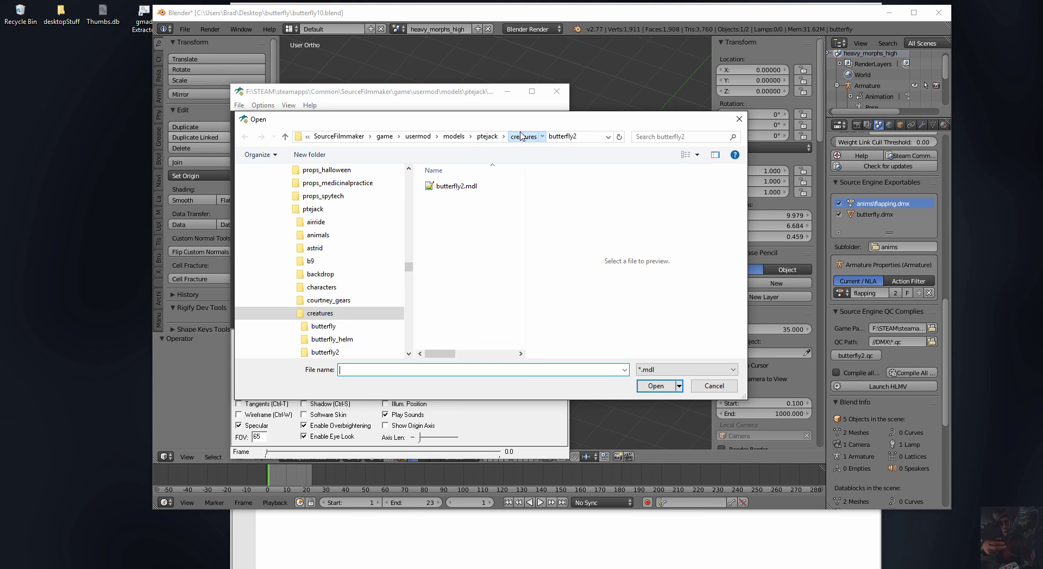
double_click(452, 199)
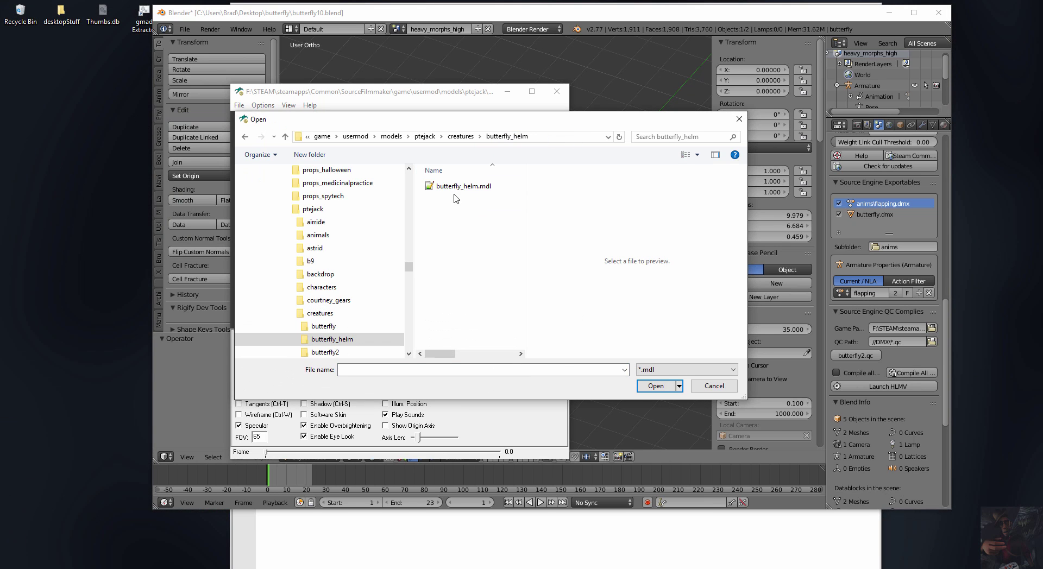
double_click(455, 187)
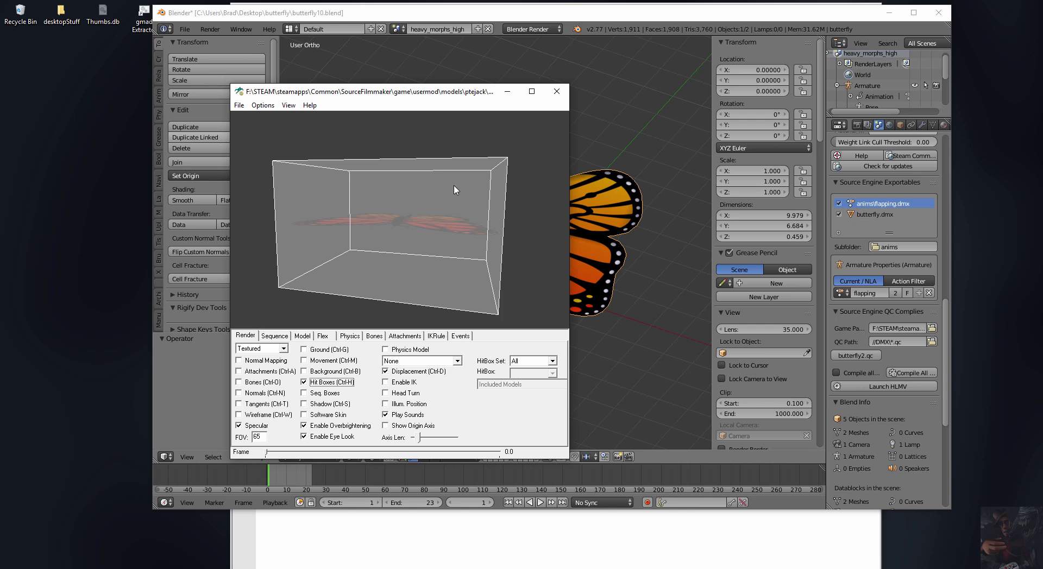
drag(389, 253, 467, 224)
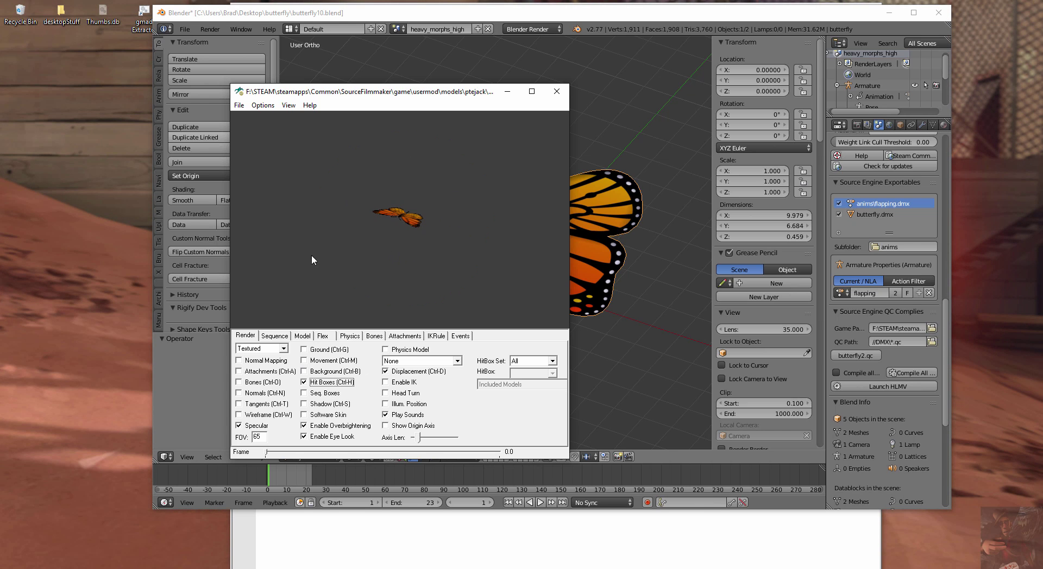
click(304, 382)
click(304, 382)
Keep bip_body as the selected bone on the Bones tab and enable Highlight Hitbox
click(375, 336)
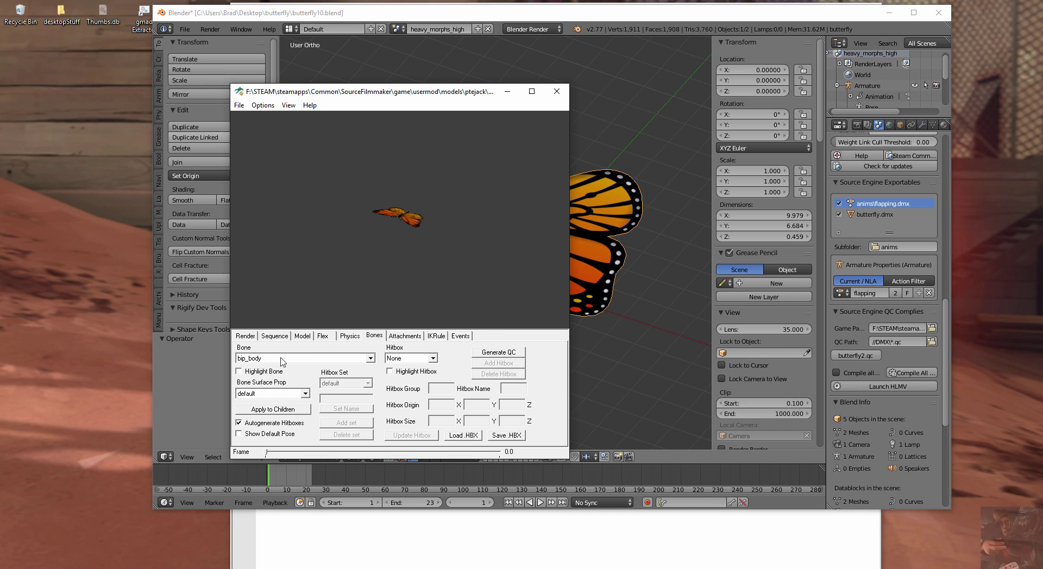
click(373, 360)
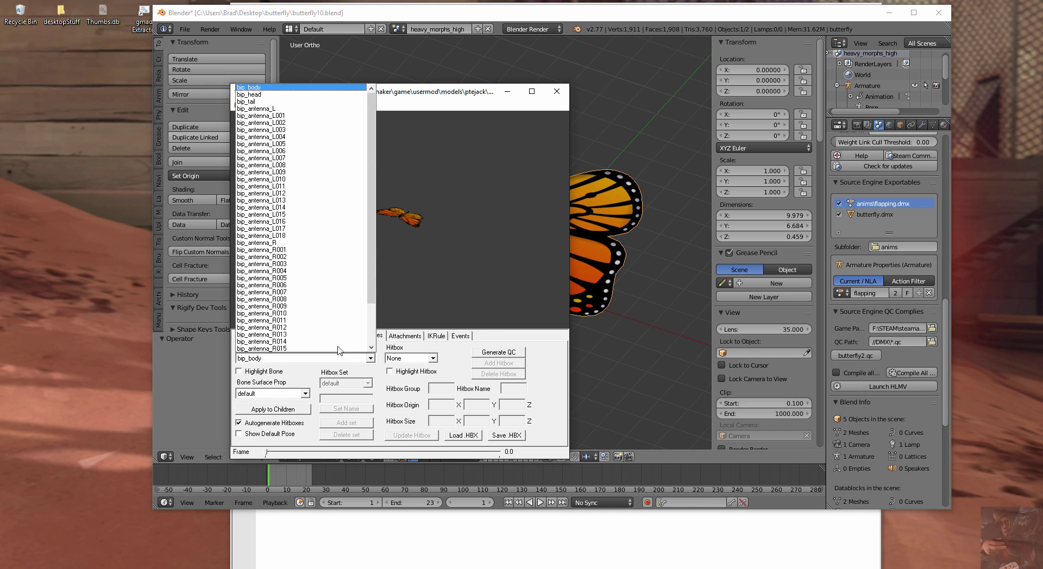
click(275, 88)
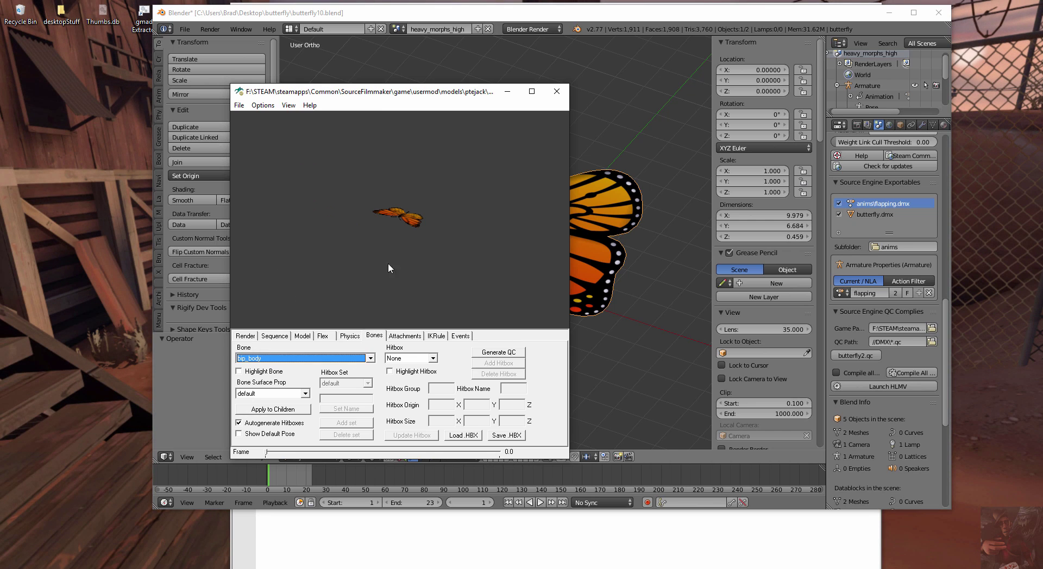
drag(448, 241, 393, 226)
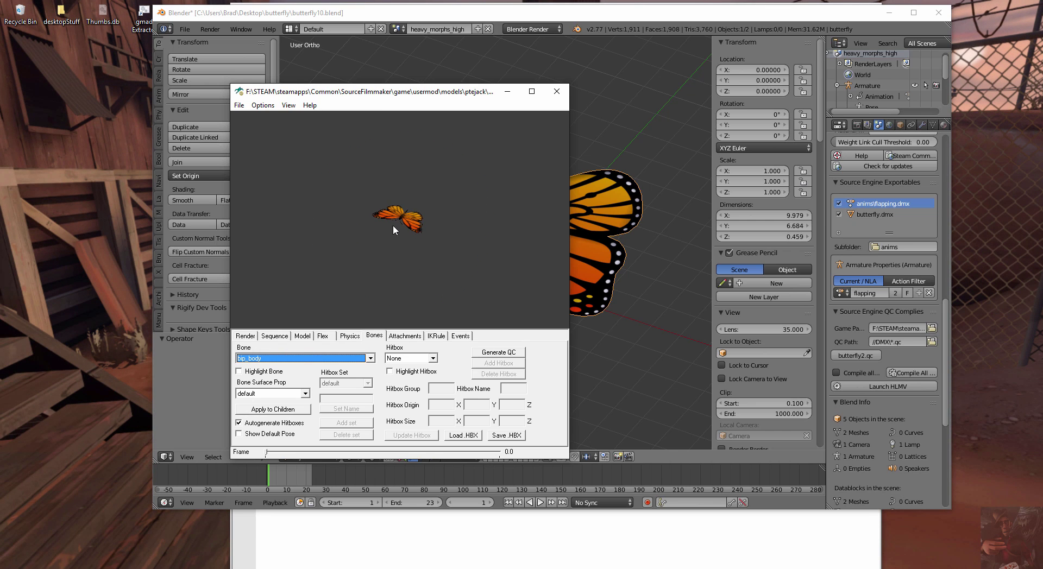
click(373, 358)
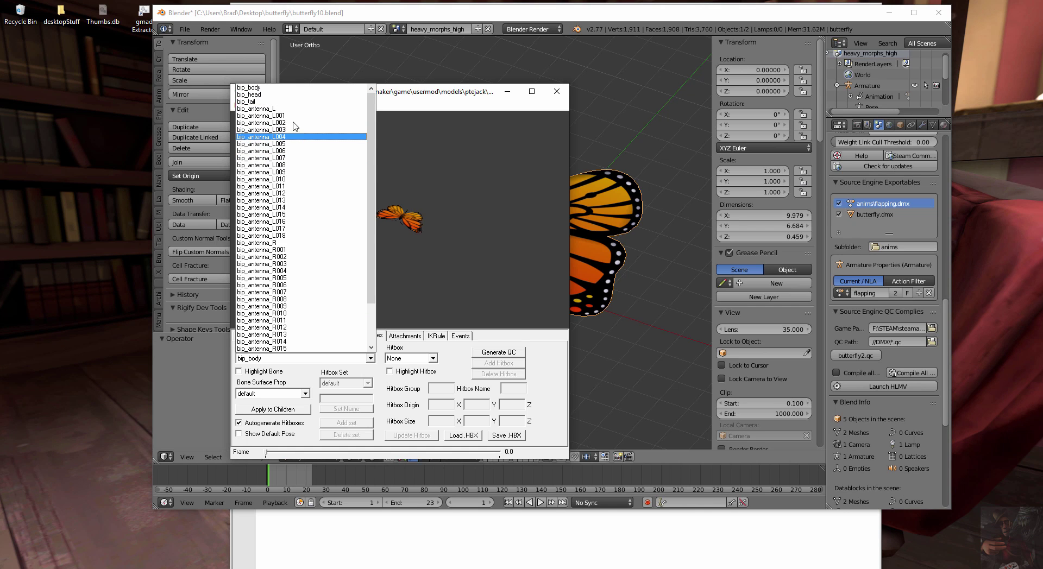
click(281, 89)
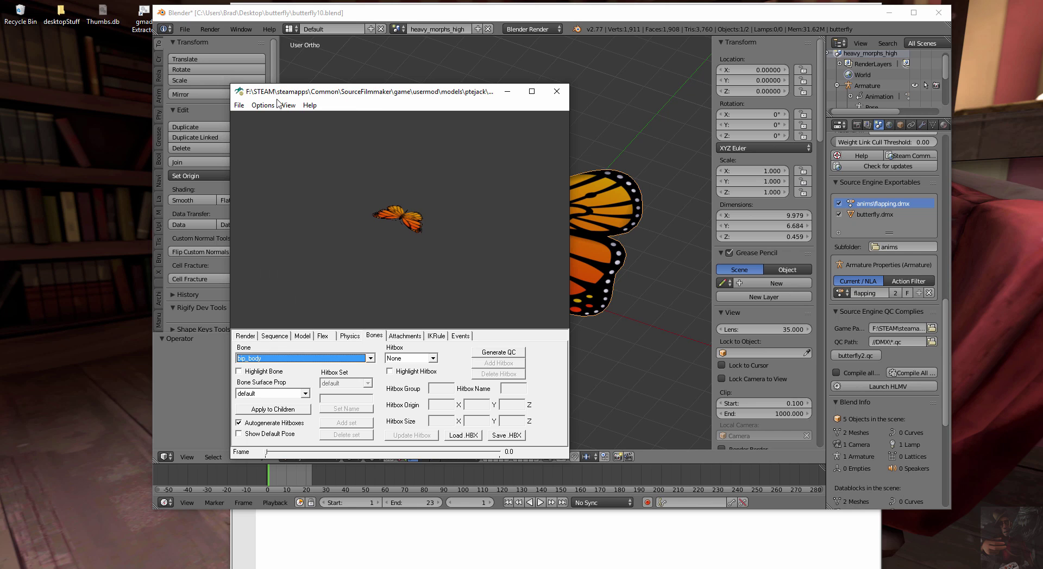
click(392, 372)
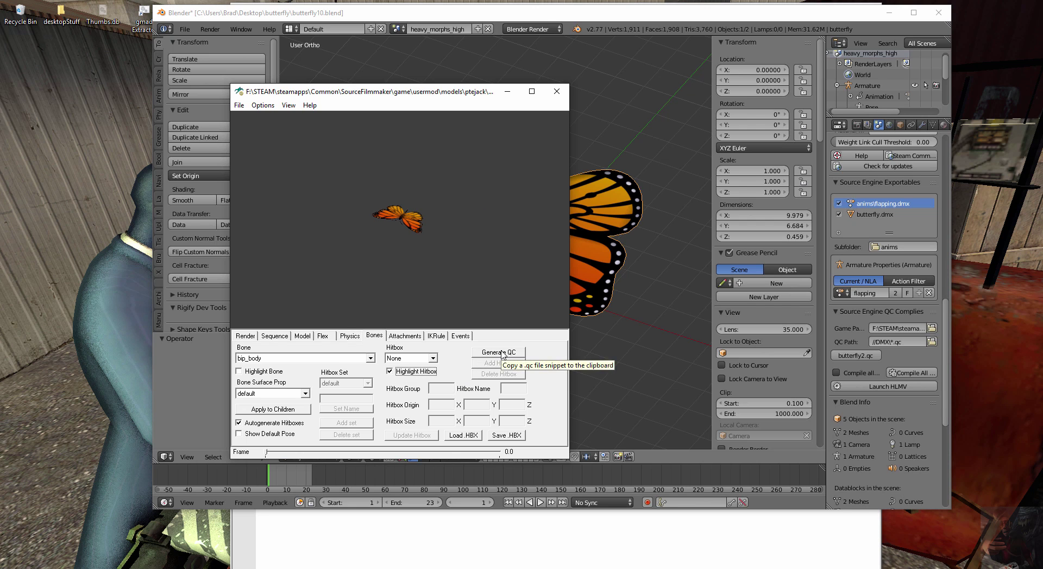
Turn off Autogenerate Hitboxes and add a new manual hitbox to bip_body
click(239, 423)
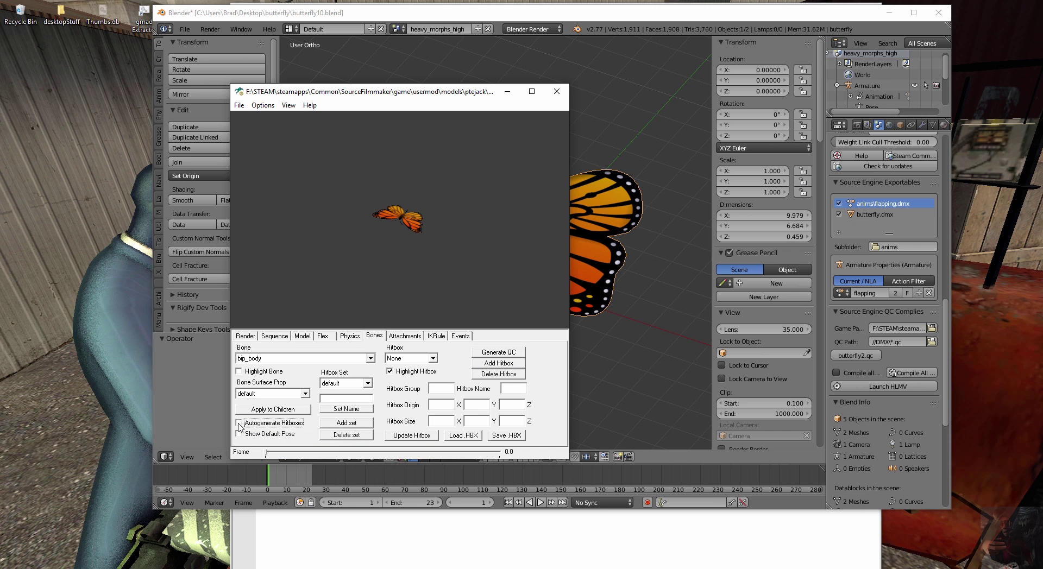
click(502, 356)
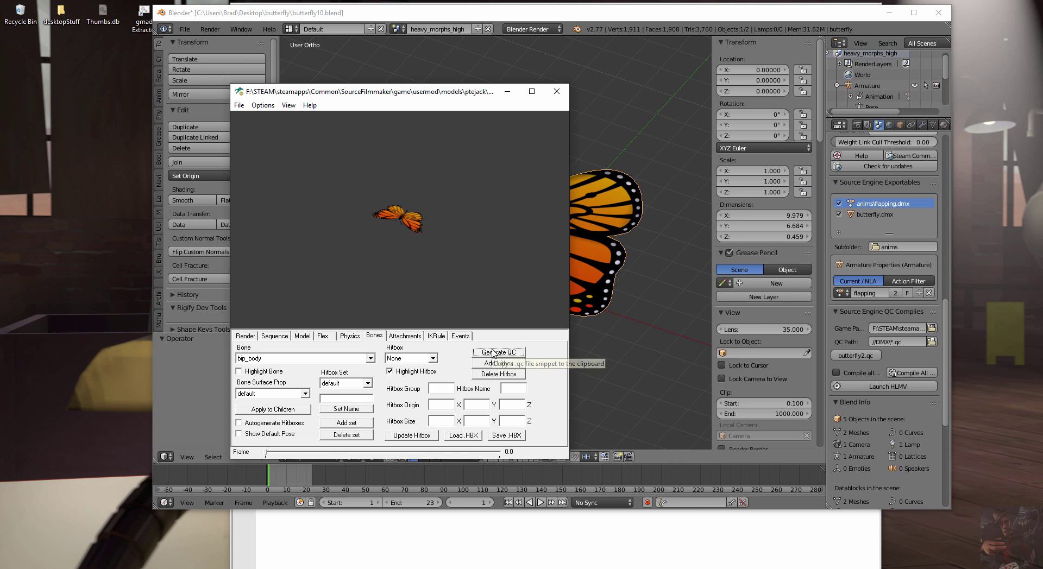
click(494, 364)
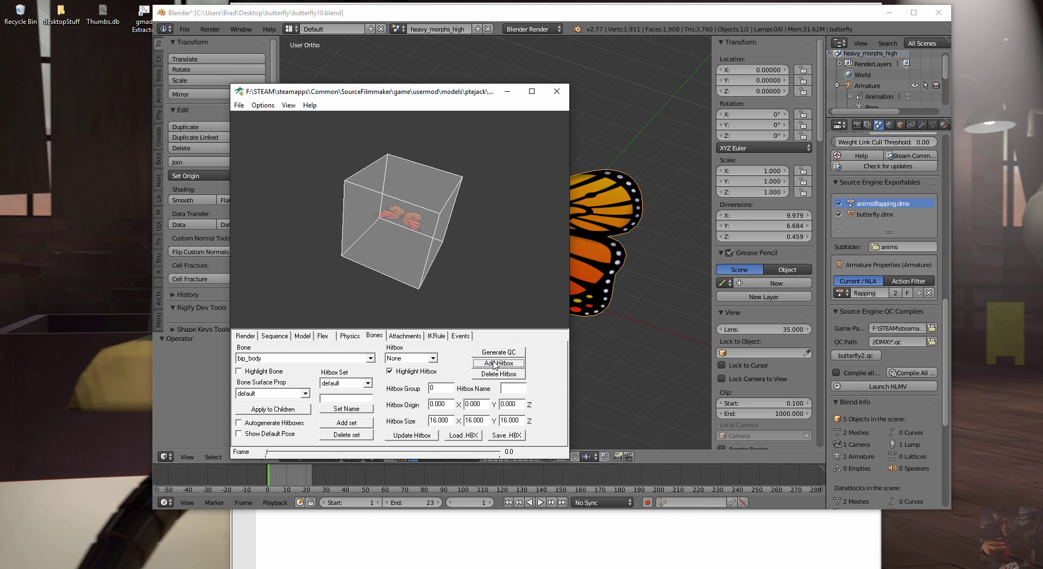
drag(462, 315, 354, 210)
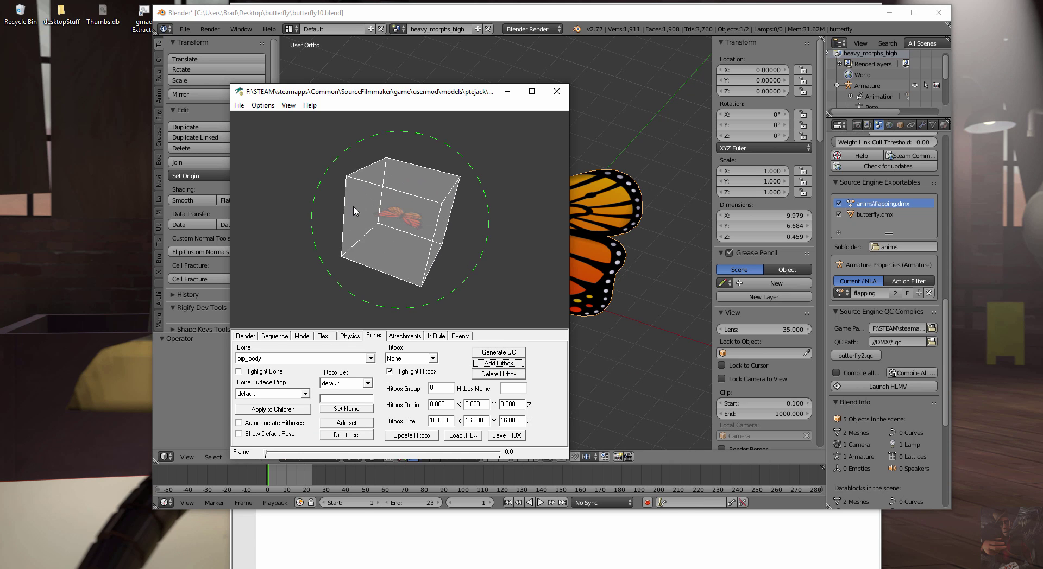
Resize the bip_body hitbox to 10 × 8 × 6, updating each axis and checking the result
double_click(450, 419)
text(10)
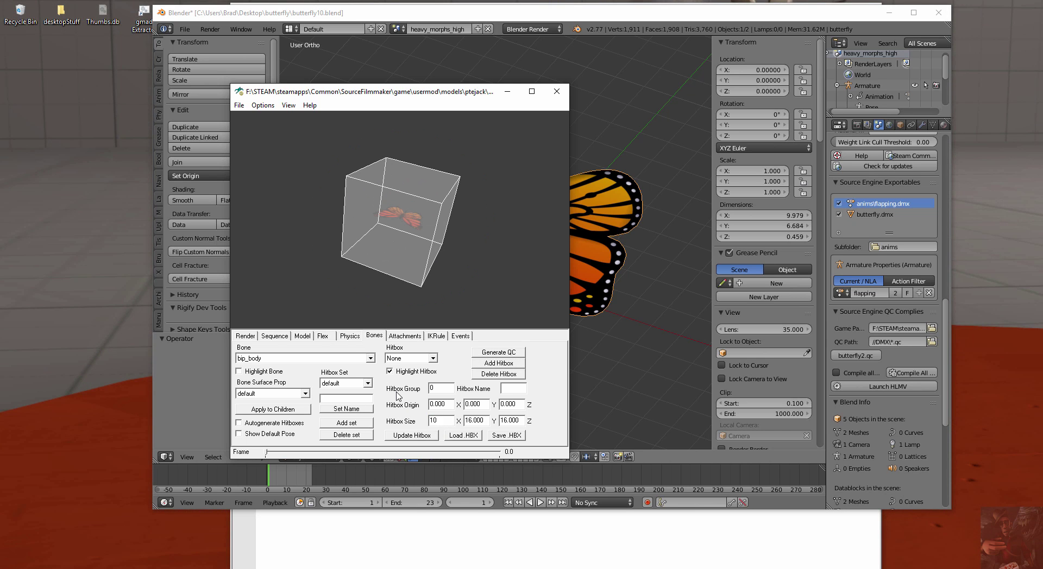
click(419, 436)
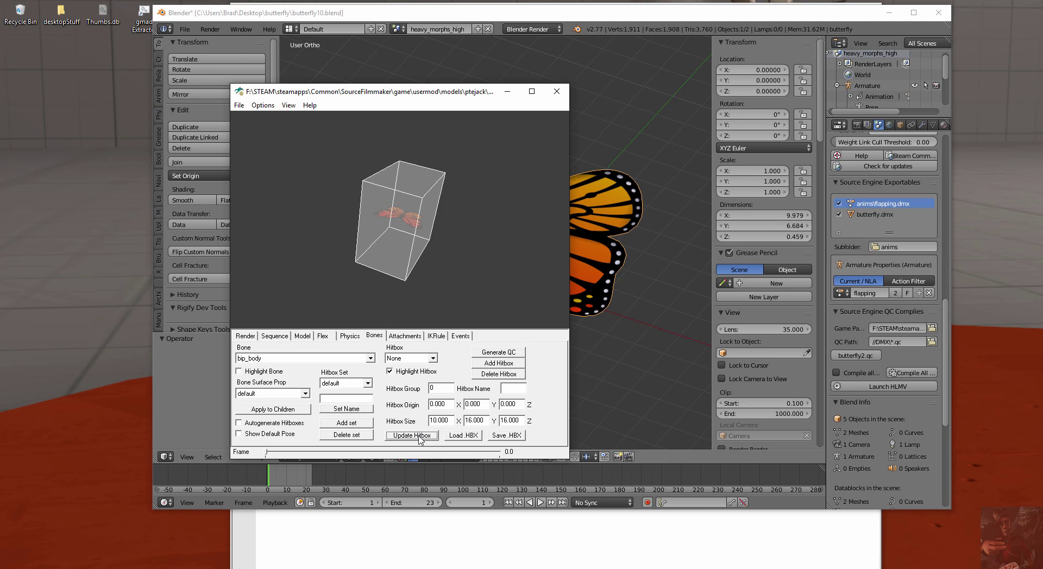
double_click(483, 421)
text(8)
click(404, 438)
click(518, 420)
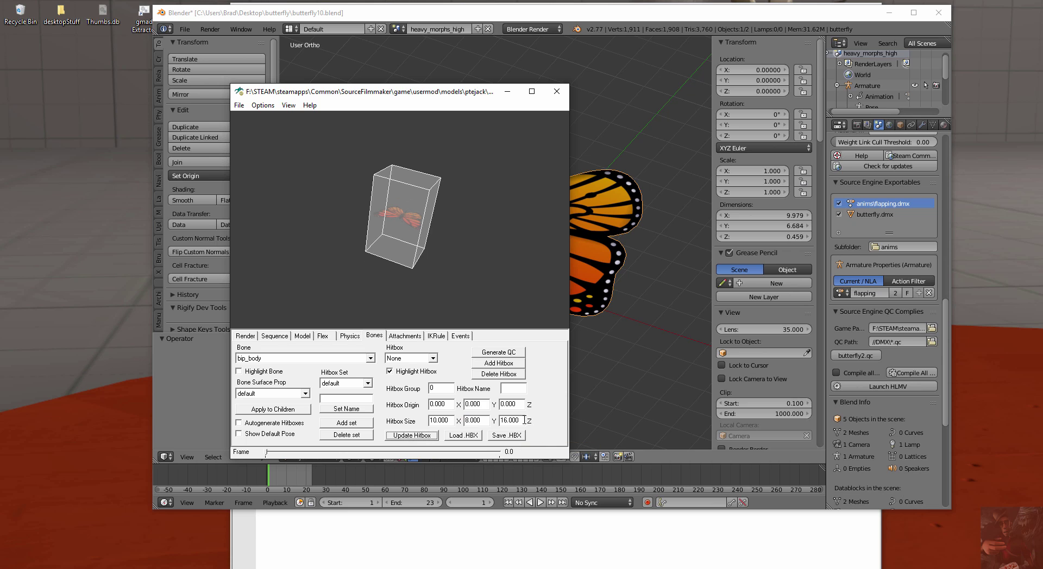
text(8)
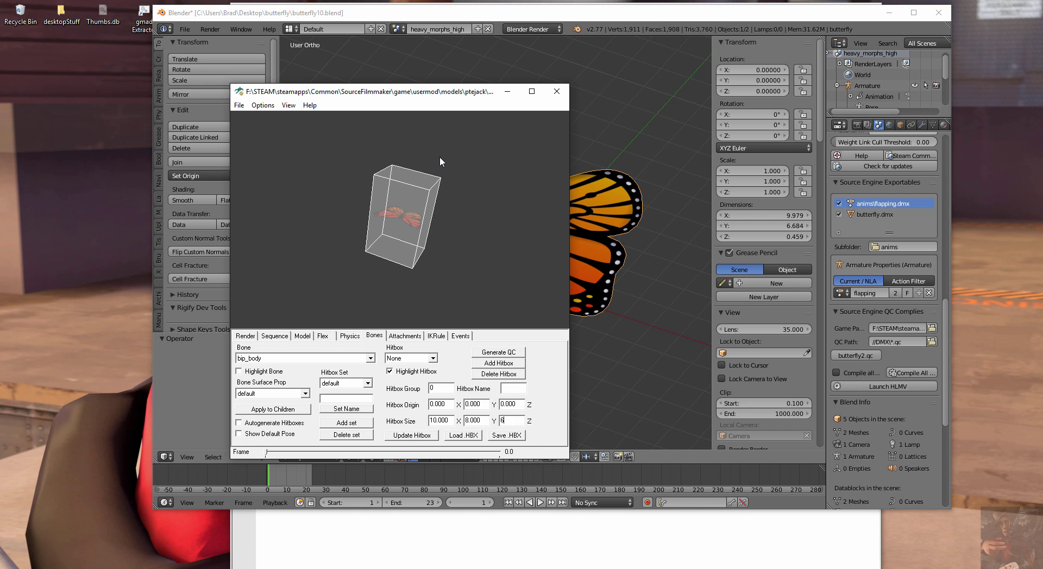
click(410, 435)
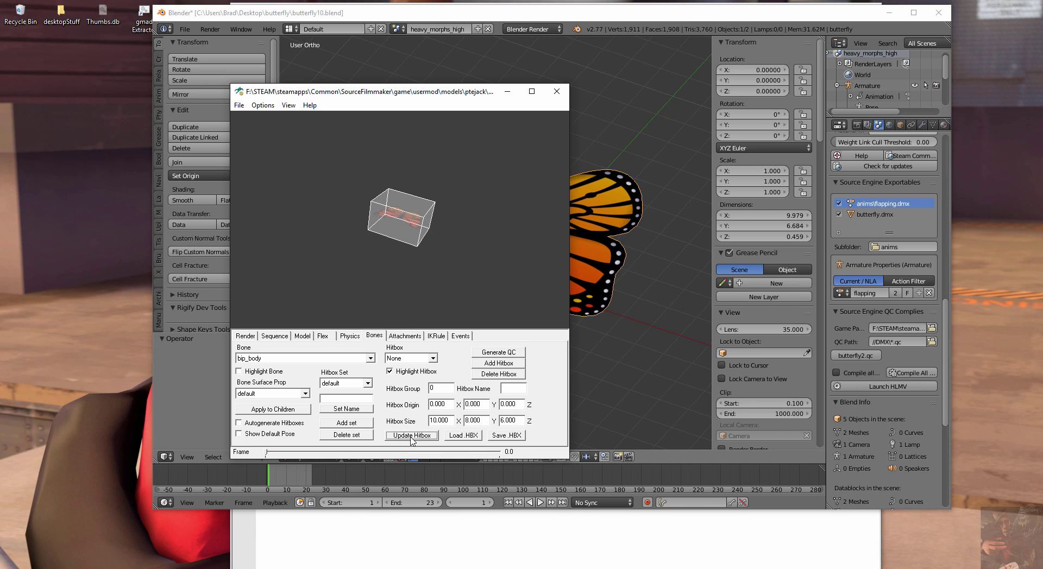
drag(415, 255, 345, 207)
Play sequence [1] to animate the butterfly's wings
click(282, 337)
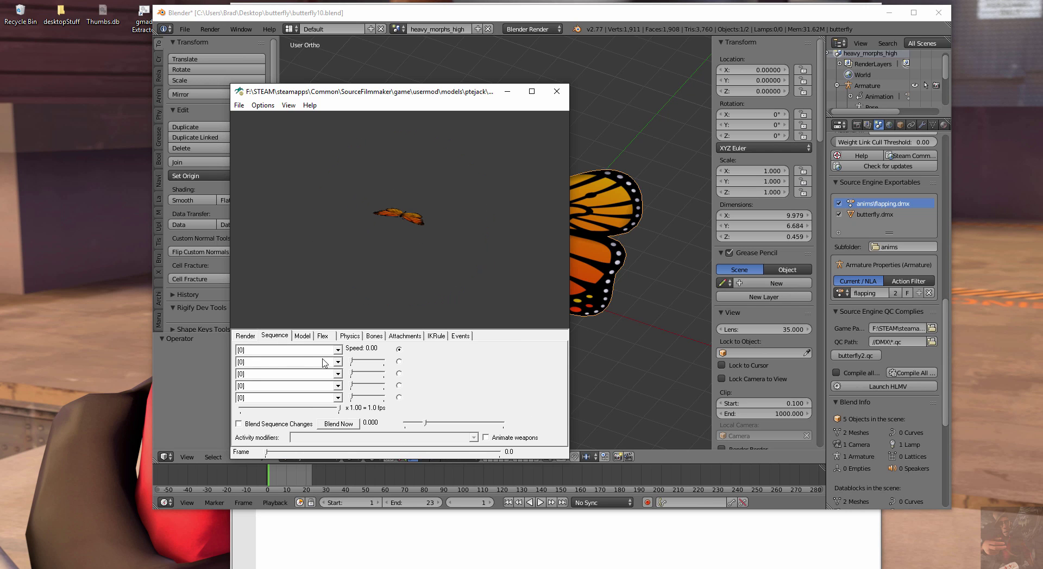
click(340, 352)
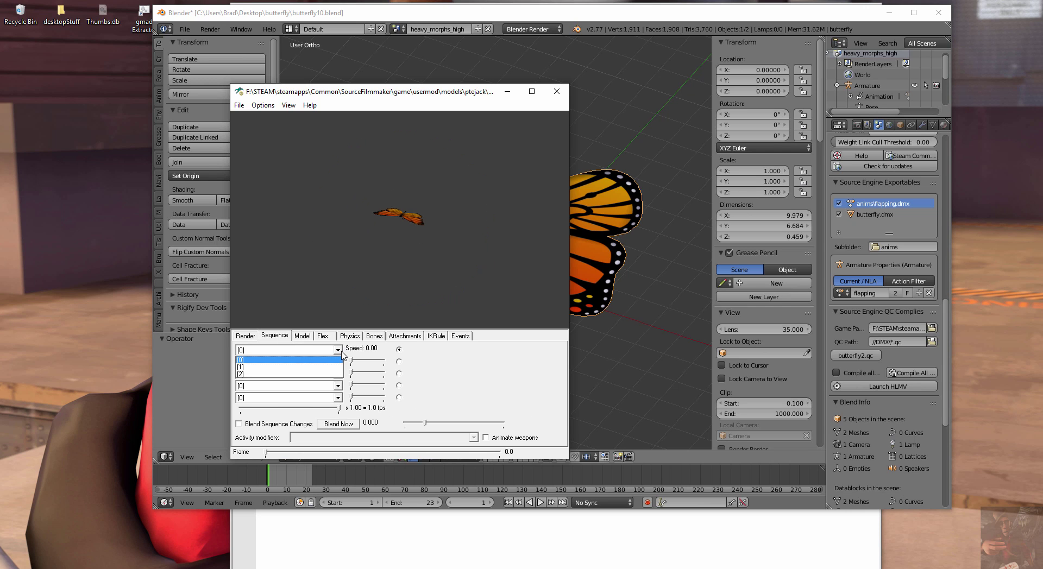
click(302, 367)
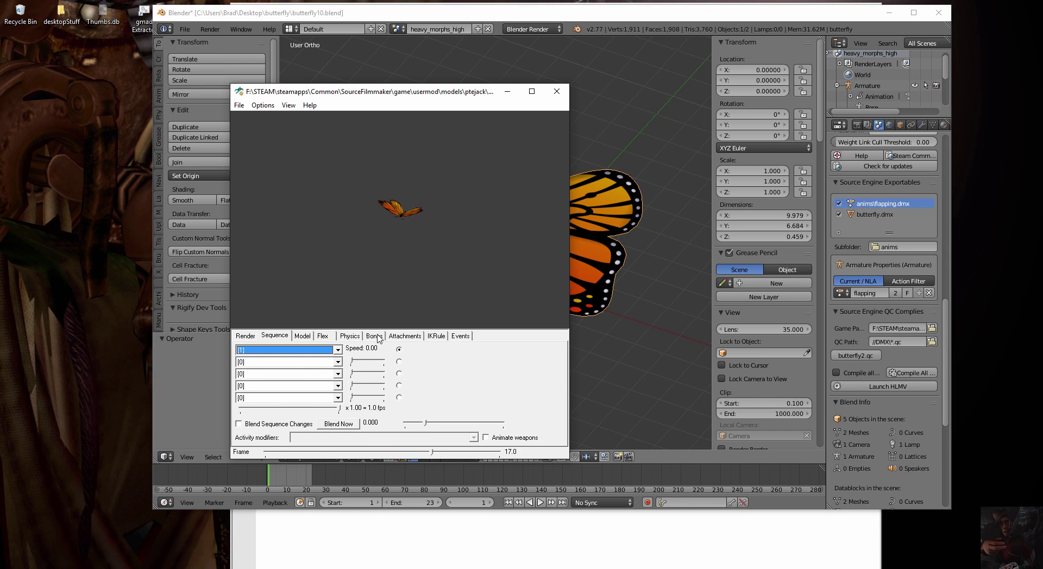
Inspect the animating butterfly inside its hitbox, then copy the generated hitbox QC snippet
click(378, 337)
drag(426, 272, 353, 207)
drag(396, 211, 392, 239)
right_drag(402, 248, 408, 235)
drag(408, 235, 259, 246)
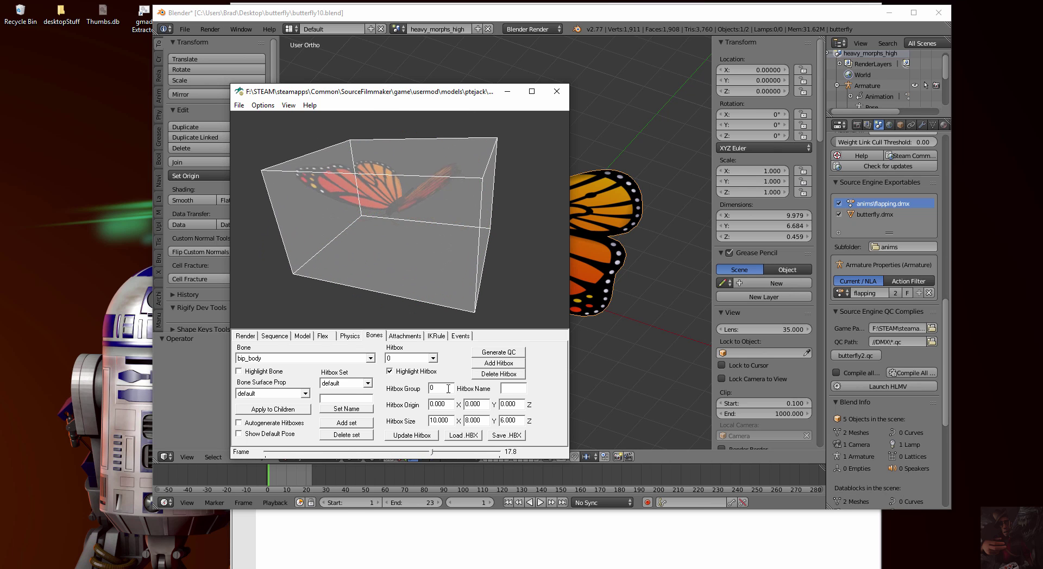
click(498, 353)
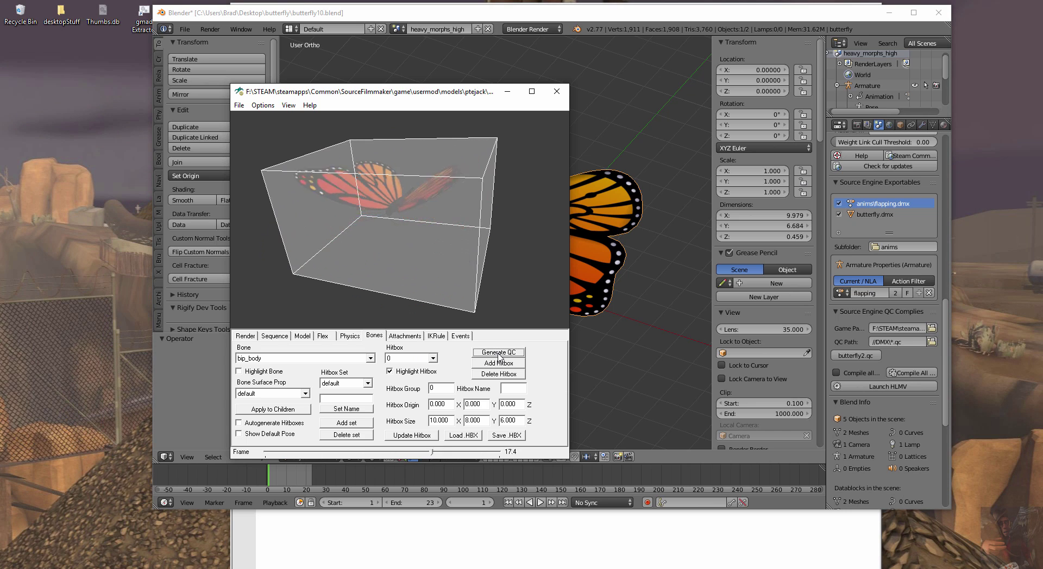
Paste the HLMV hitbox block onto empty line 23 of butterfly_helm.qc
click(668, 550)
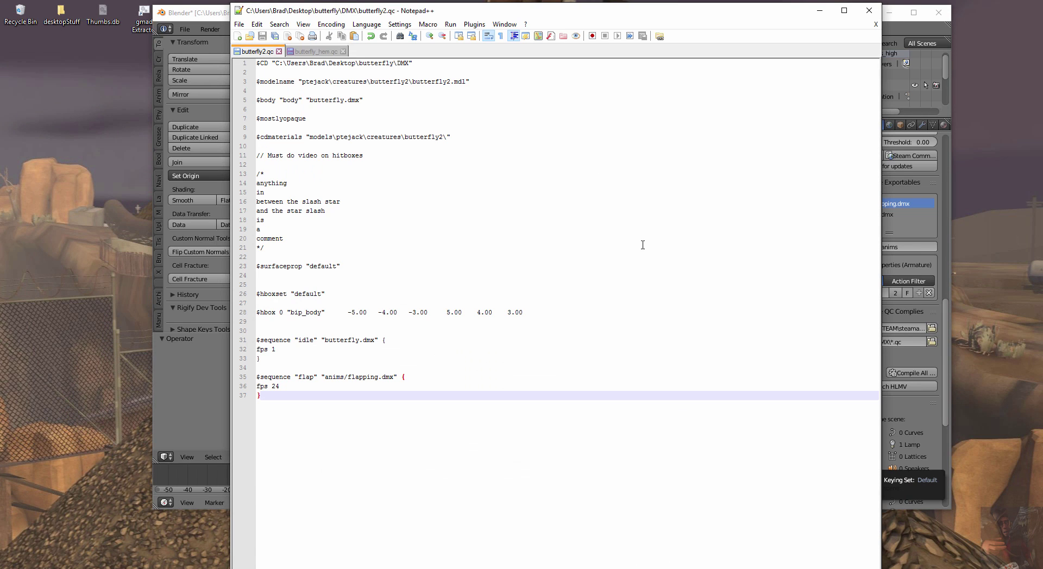
click(315, 51)
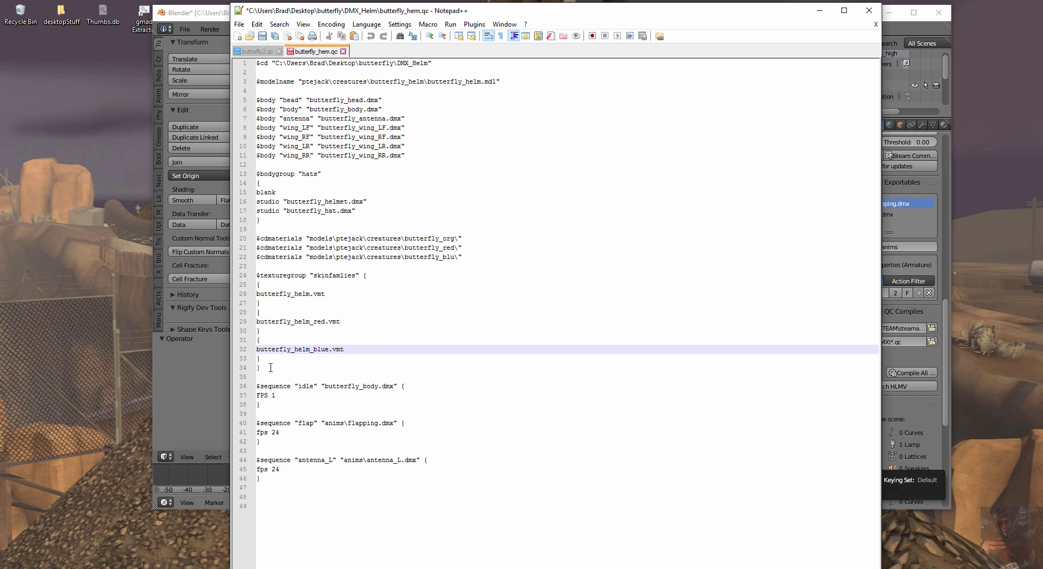
click(266, 266)
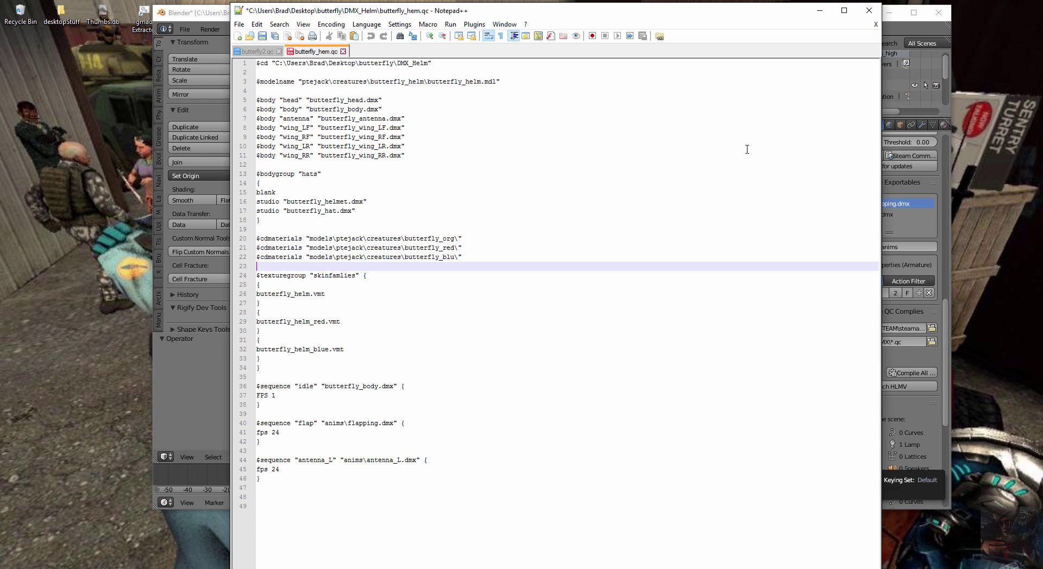
text(// .qc block generated by HLMV begins.  $surfaceprop "default"   $hboxset "default"  $hbox 0 "bip_body"      -5.00   -4.00   -3.00     5.00    4.00    3.00  // .qc block generated by HLMV ends.)
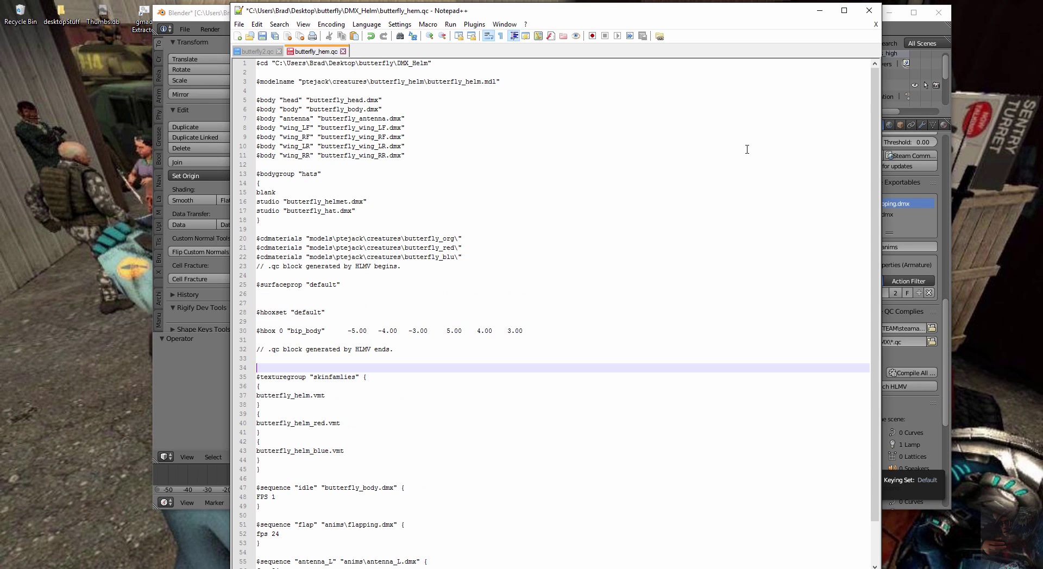
Delete the pasted block's HLMV begin and end comment lines, then go to save
key(shift+Up)
key(shift+Up)
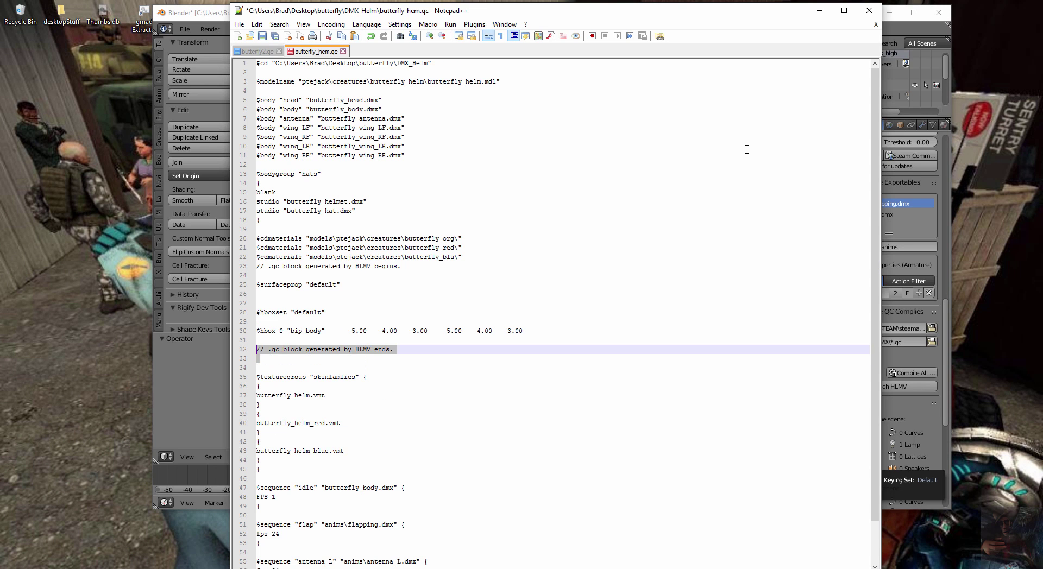
key(Delete)
key(Up)
key(Up)
key(Up)
key(Up)
key(Up)
key(Up)
key(Up)
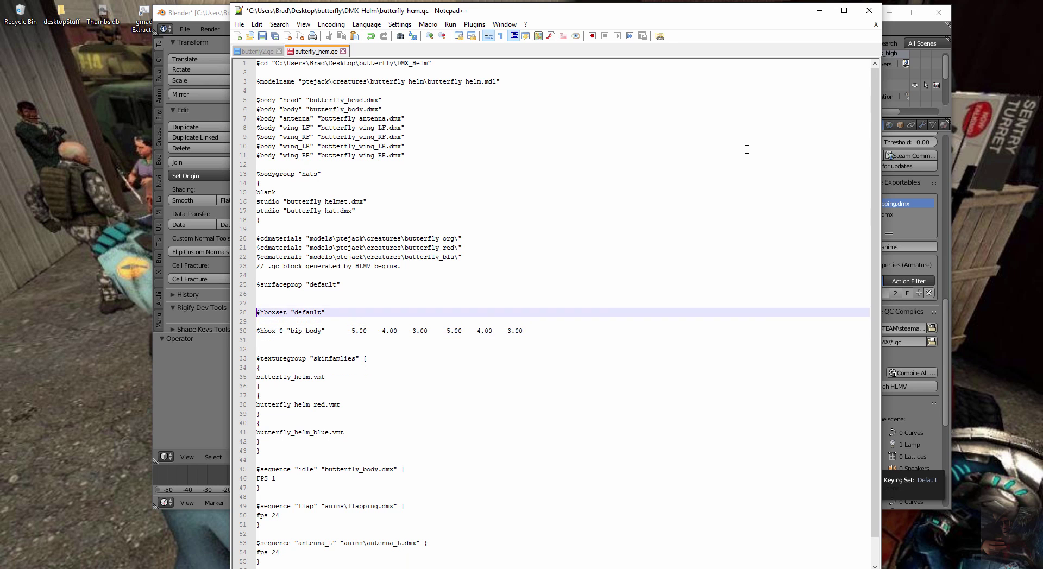
key(Up)
key(shift+Up)
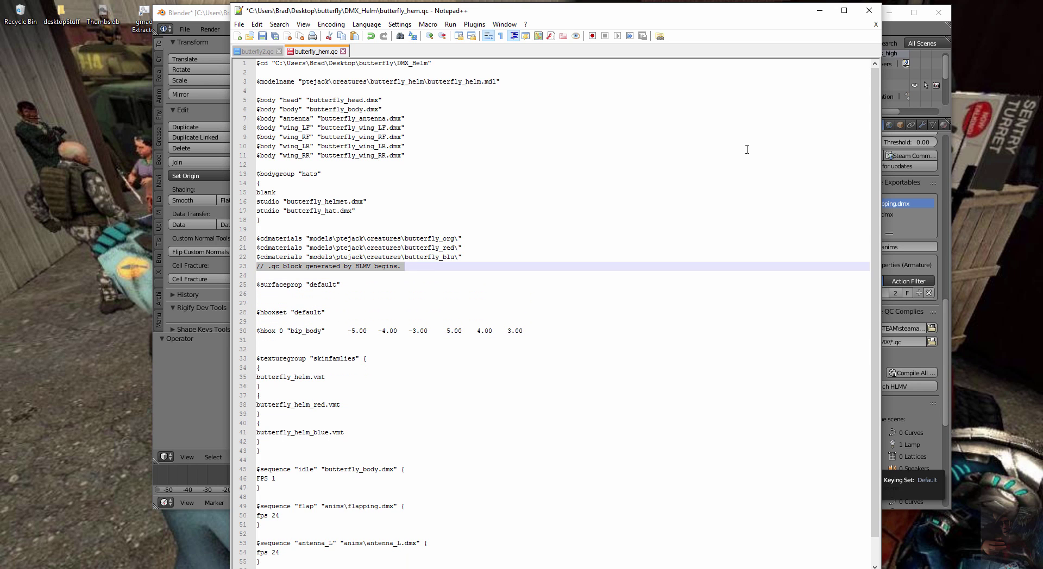
key(Delete)
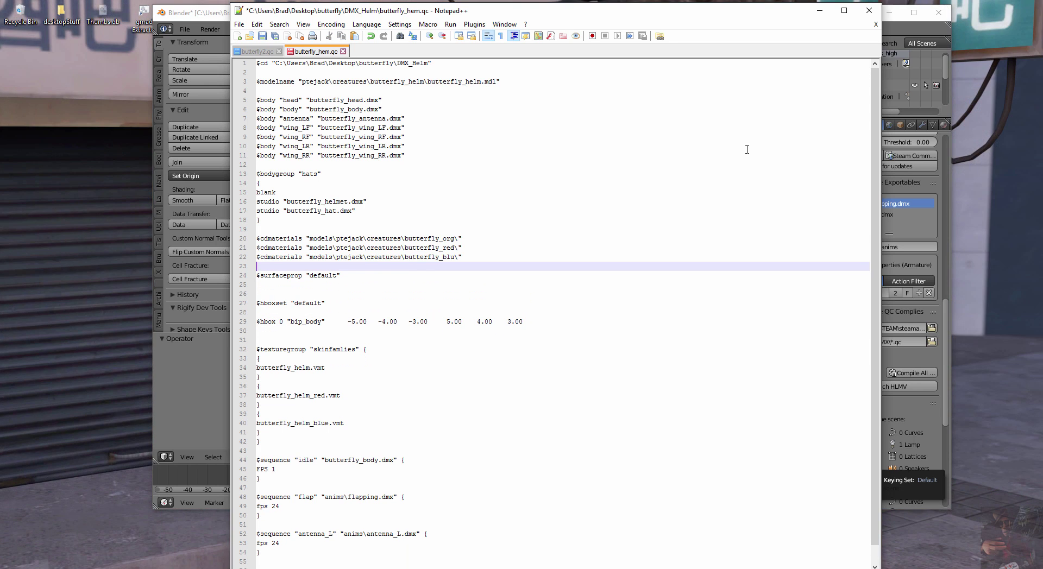
click(239, 24)
Save butterfly_helm.qc and turn off Highlight Hitbox in the model viewer
click(102, 98)
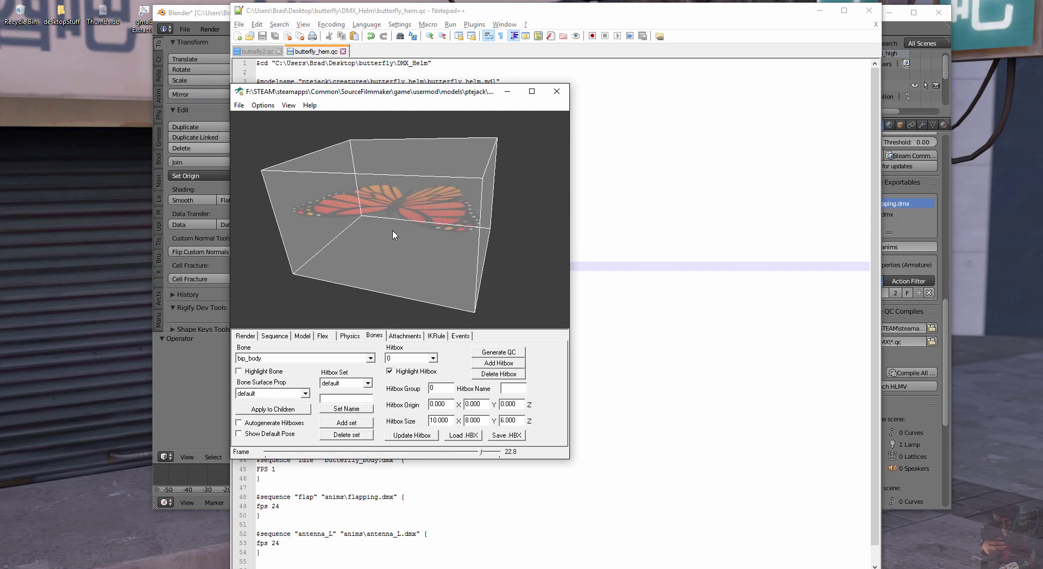
click(389, 371)
click(389, 372)
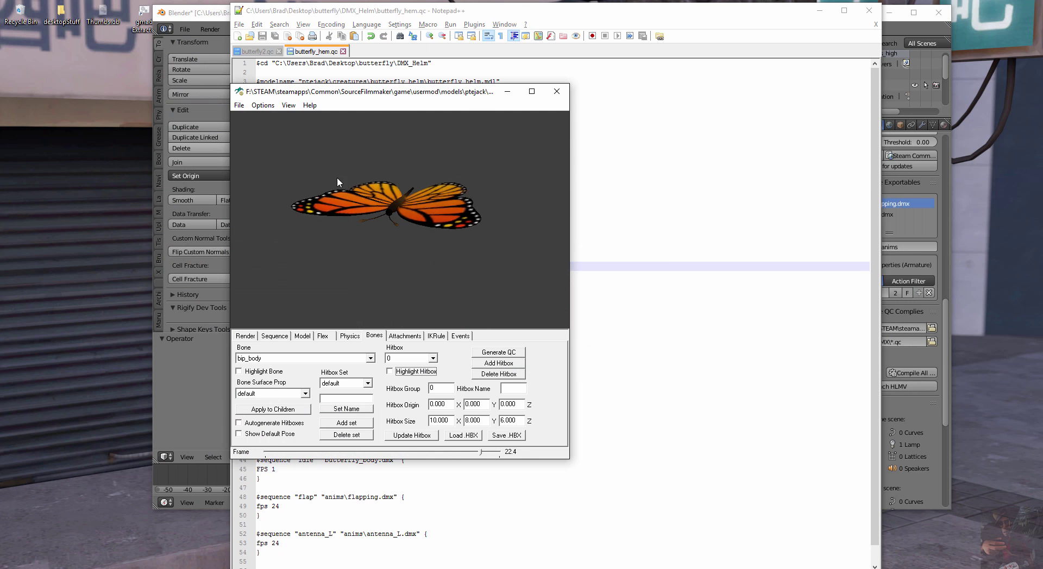
Close the Half-Life Model Viewer window, leaving Notepad++ in front
click(239, 106)
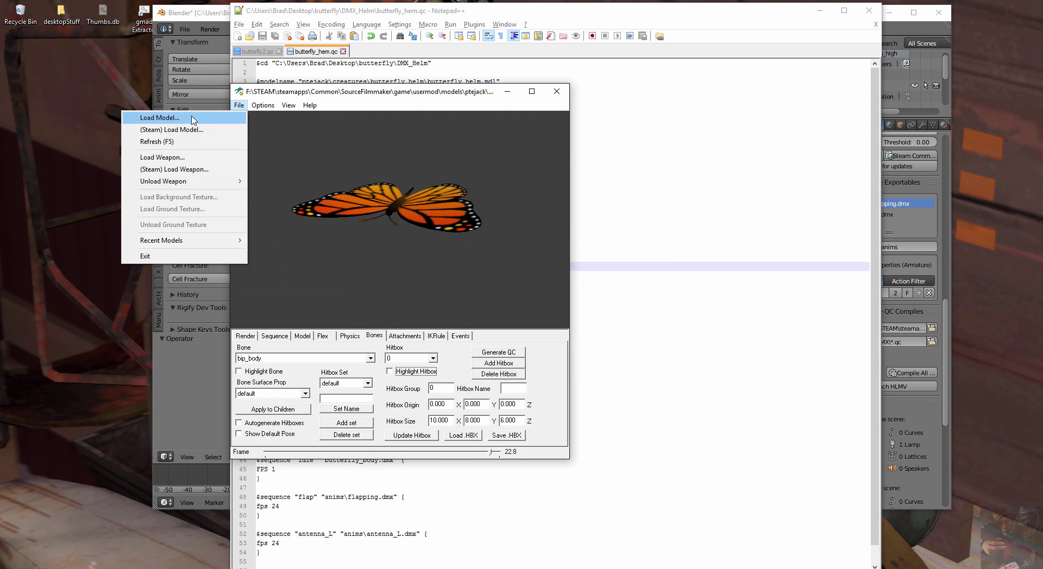
click(560, 95)
click(560, 95)
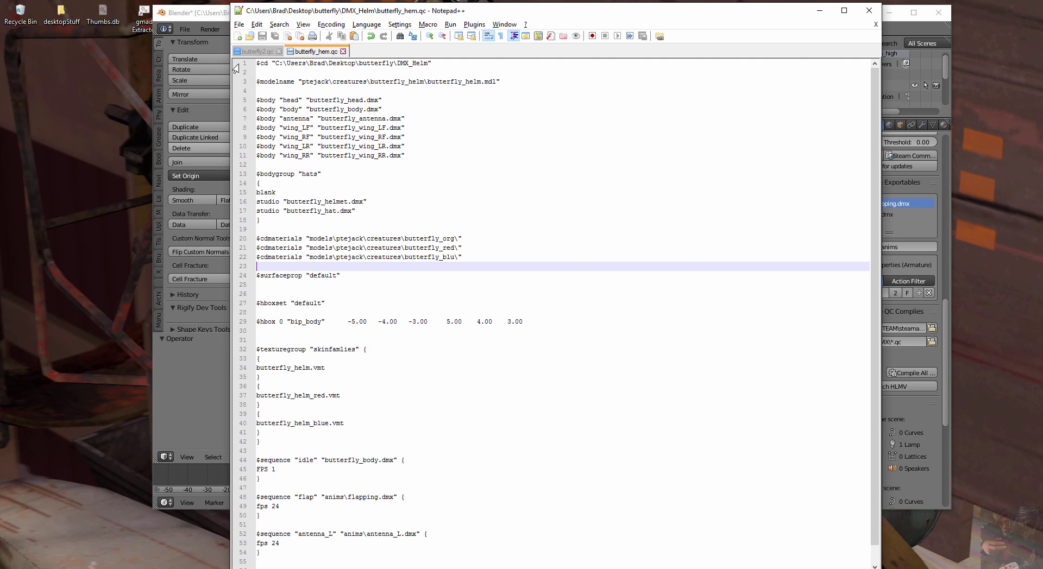
click(239, 25)
click(239, 25)
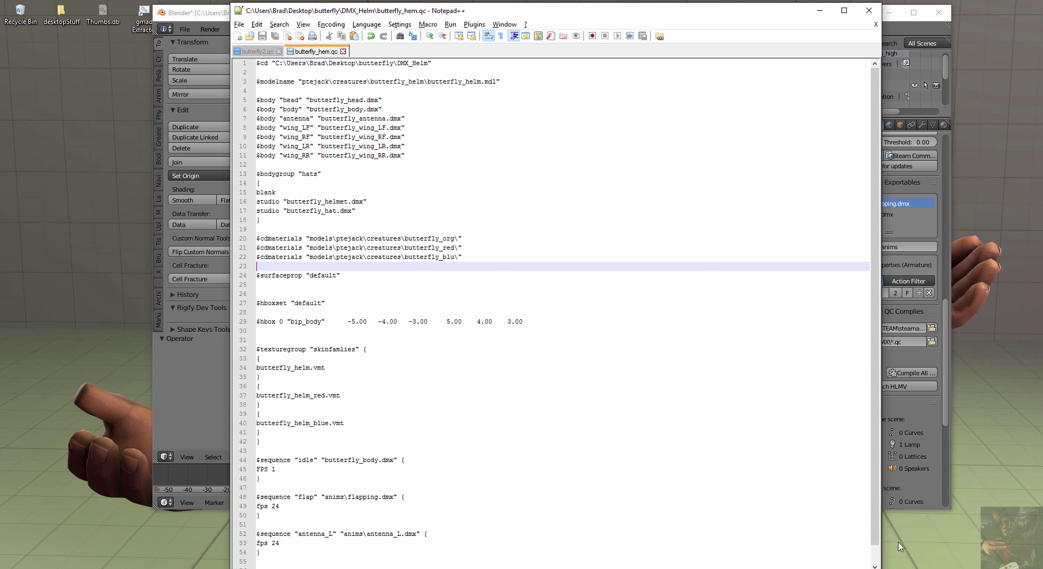
Switch to Blender and bring up the scene's Source Engine export settings for the butterfly
mouse_move(865, 568)
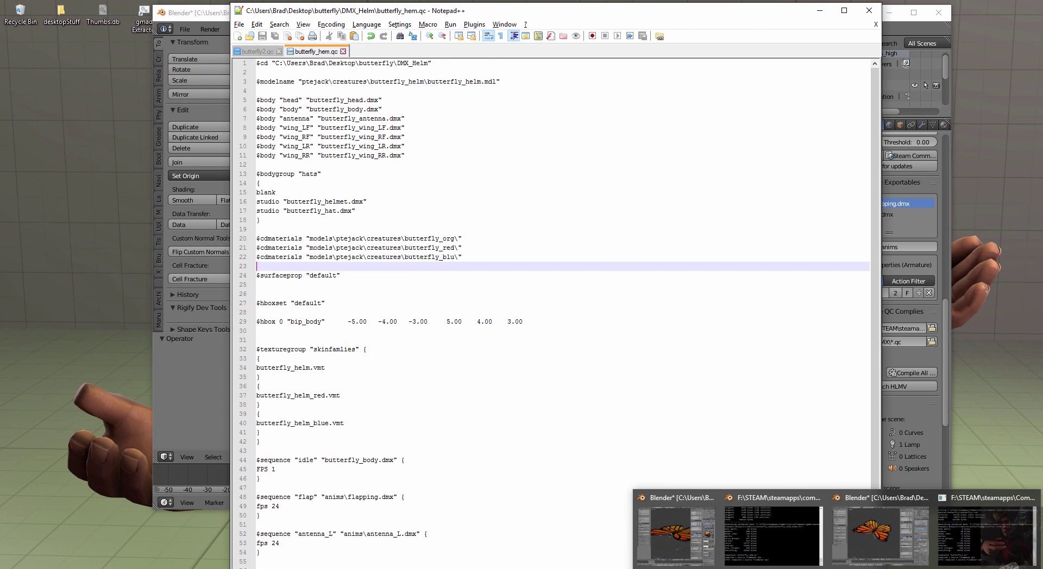
click(687, 501)
middle_drag(484, 339, 492, 326)
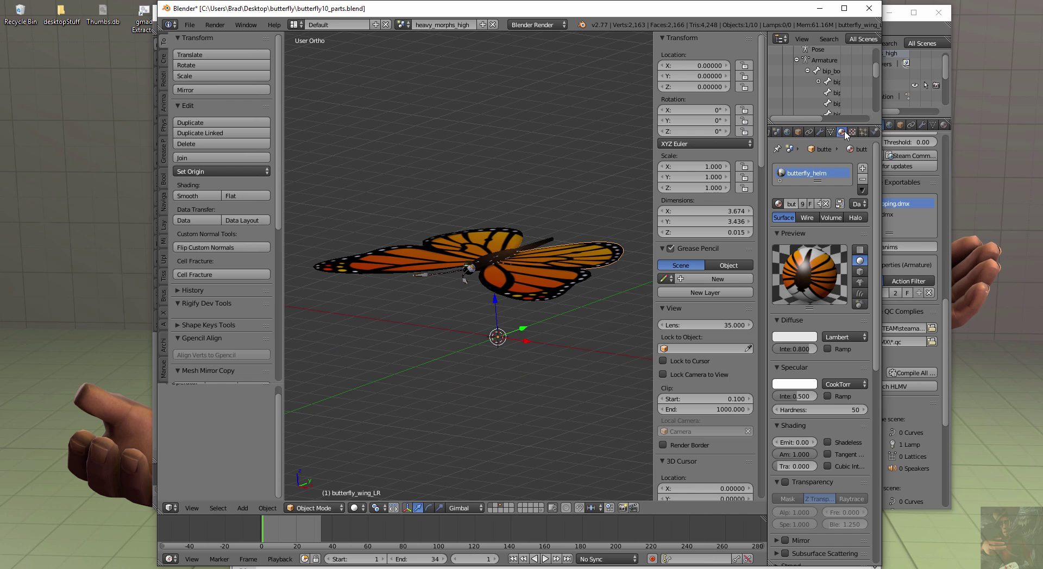
click(776, 132)
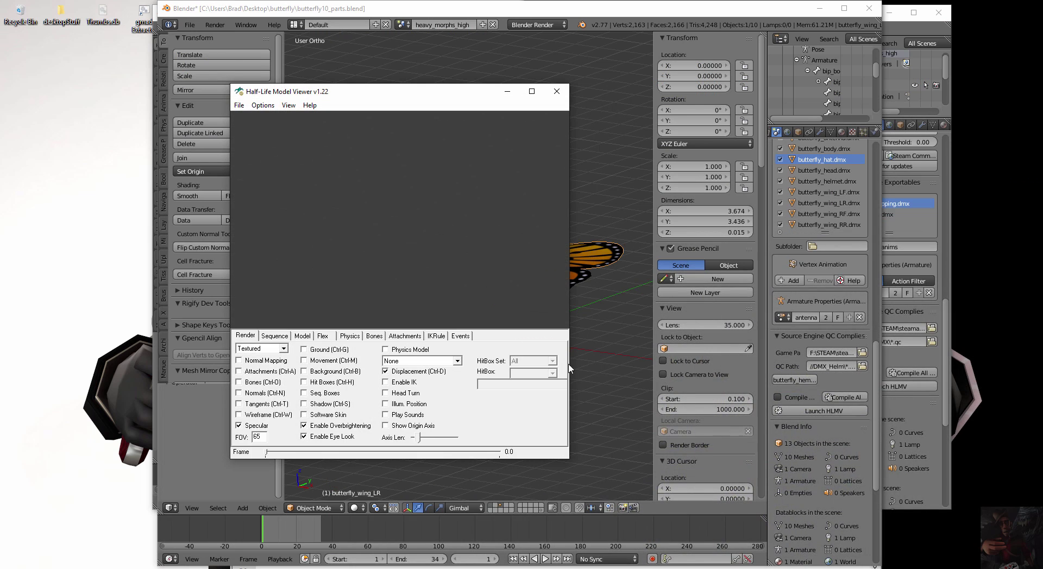
Load butterfly_helm.mdl from the creatures/butterfly_helm folder via Load Model
click(239, 105)
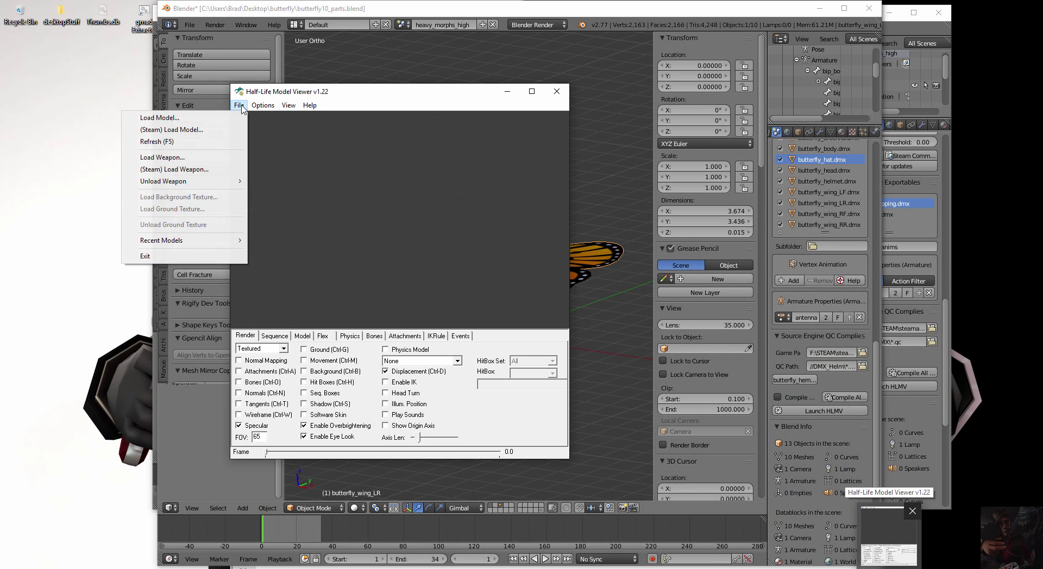
click(205, 117)
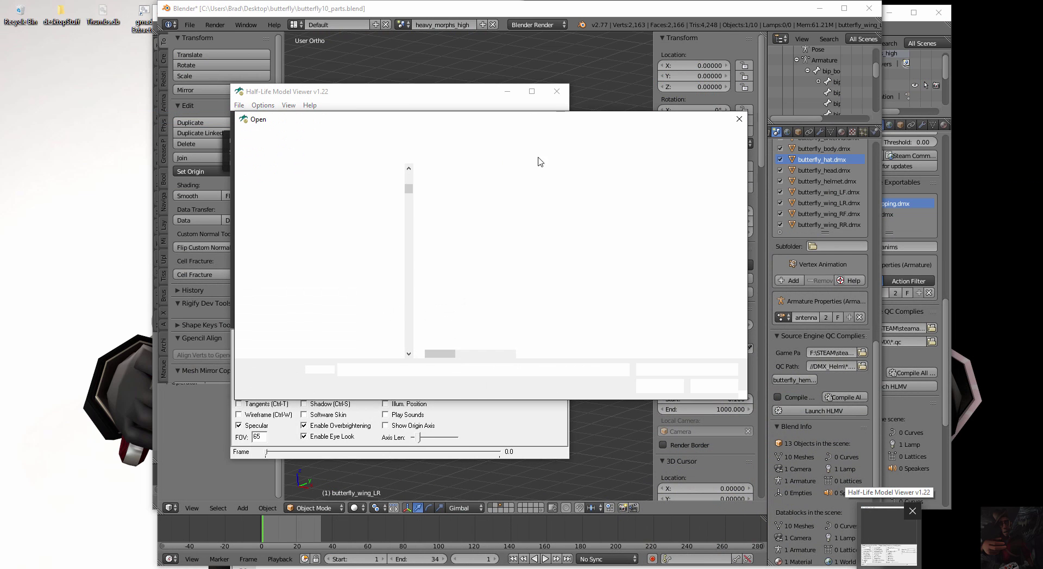
click(461, 136)
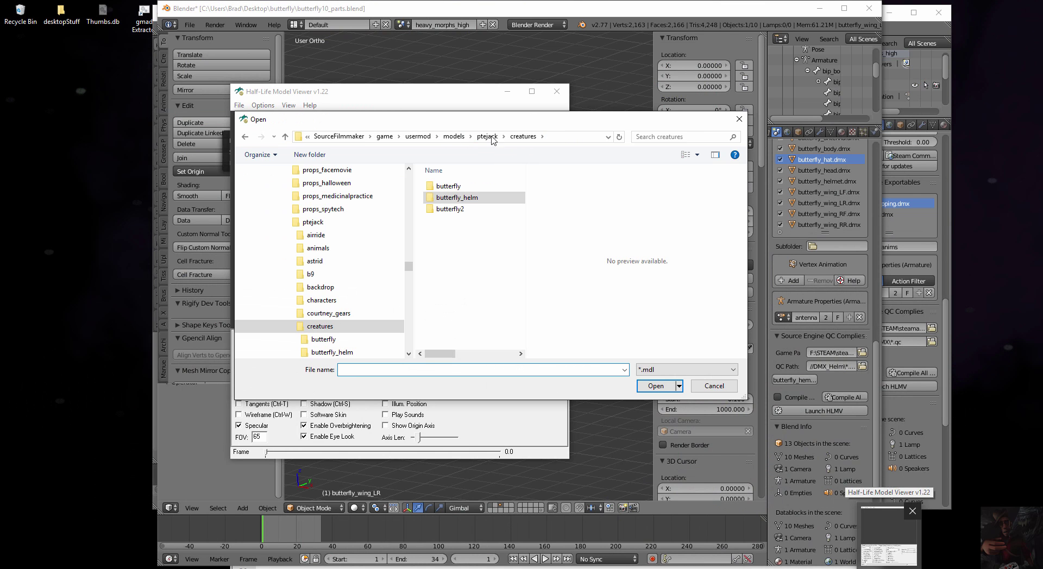
double_click(459, 198)
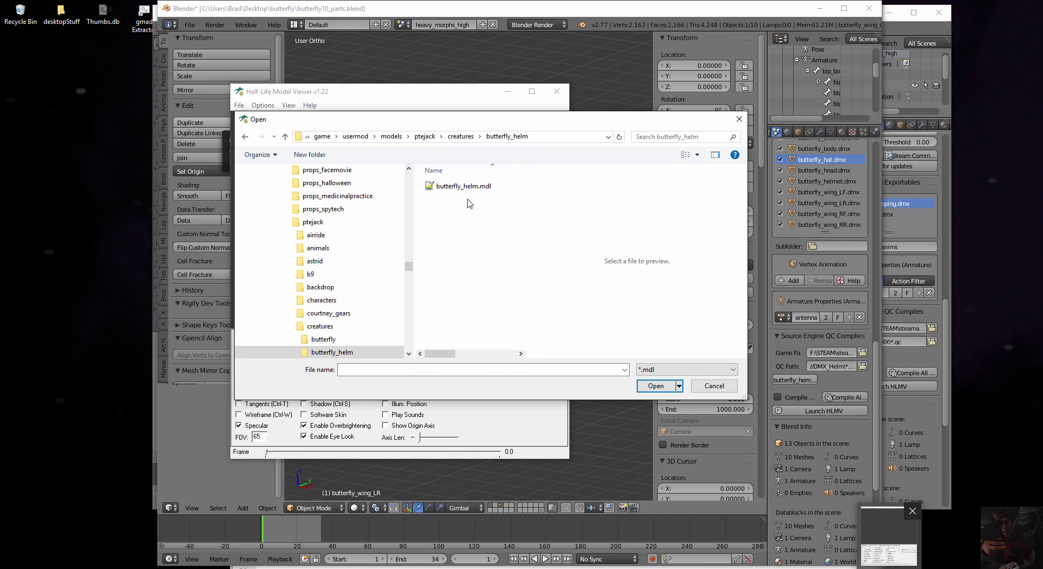
double_click(462, 186)
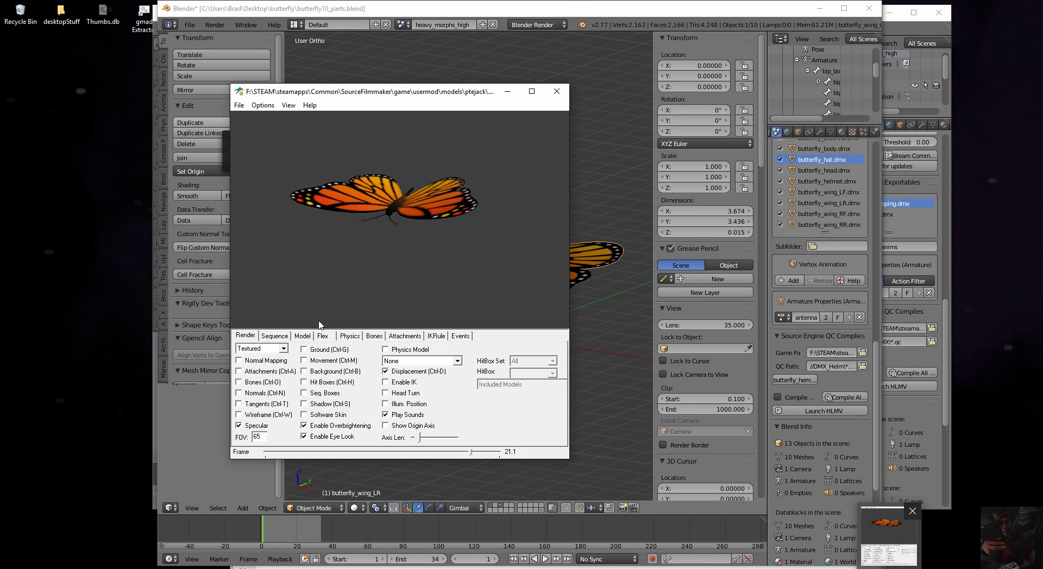
Set the first sequence slot to [0]
click(275, 336)
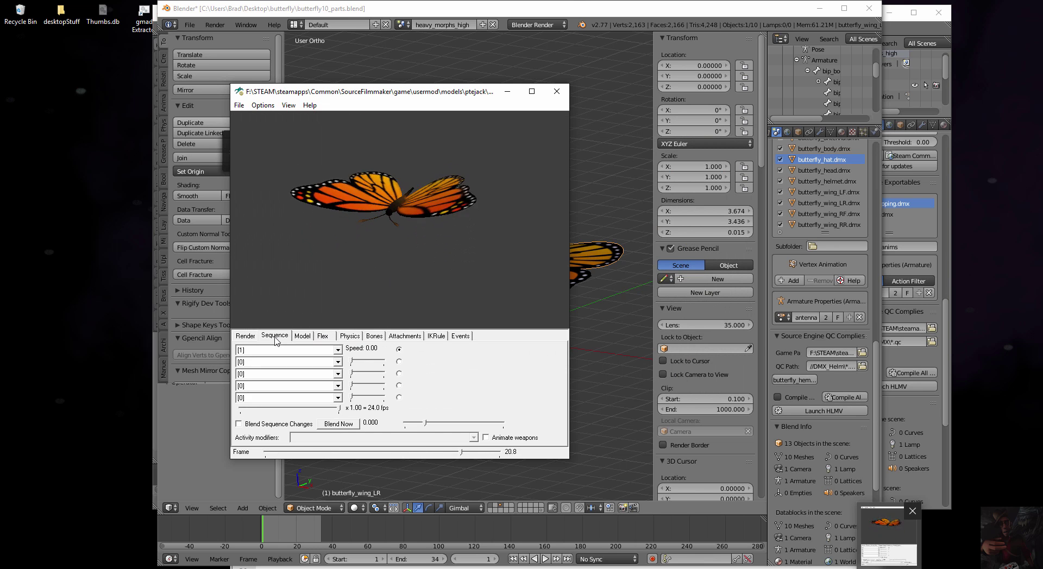
click(337, 350)
click(288, 362)
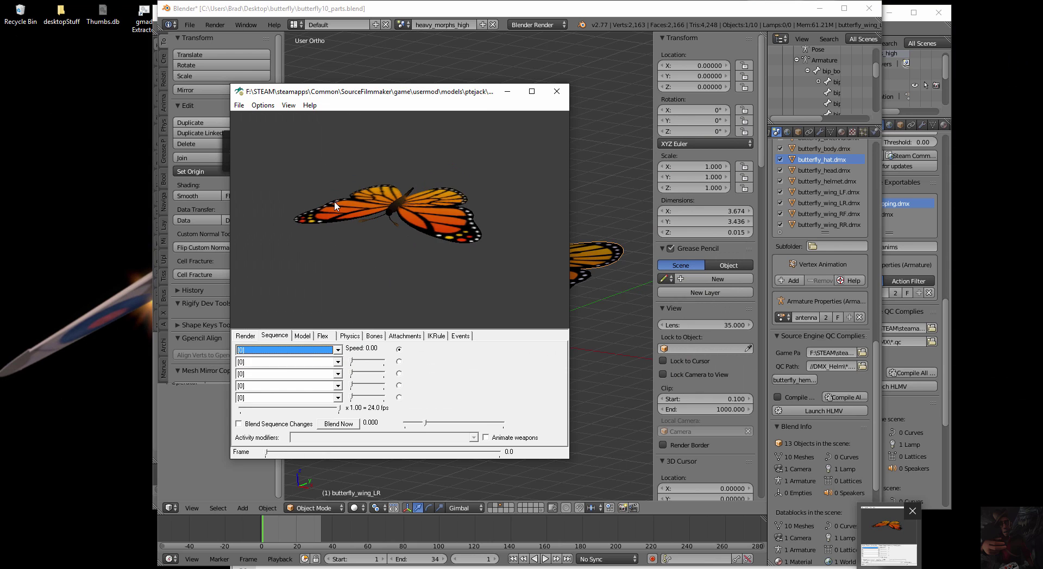
Turn on Hit Boxes display and orbit to see the box around the butterfly
click(239, 106)
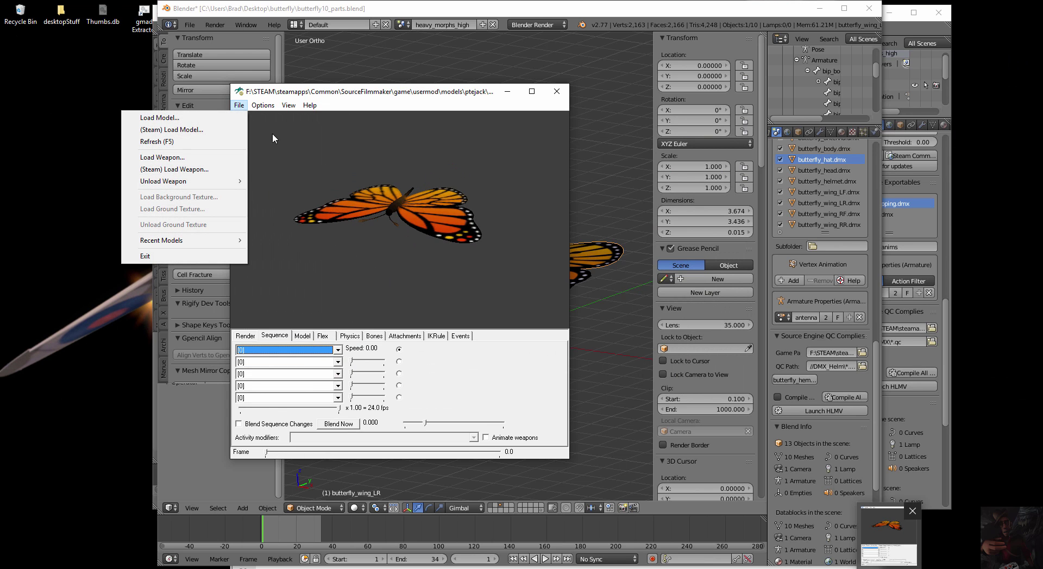
click(241, 336)
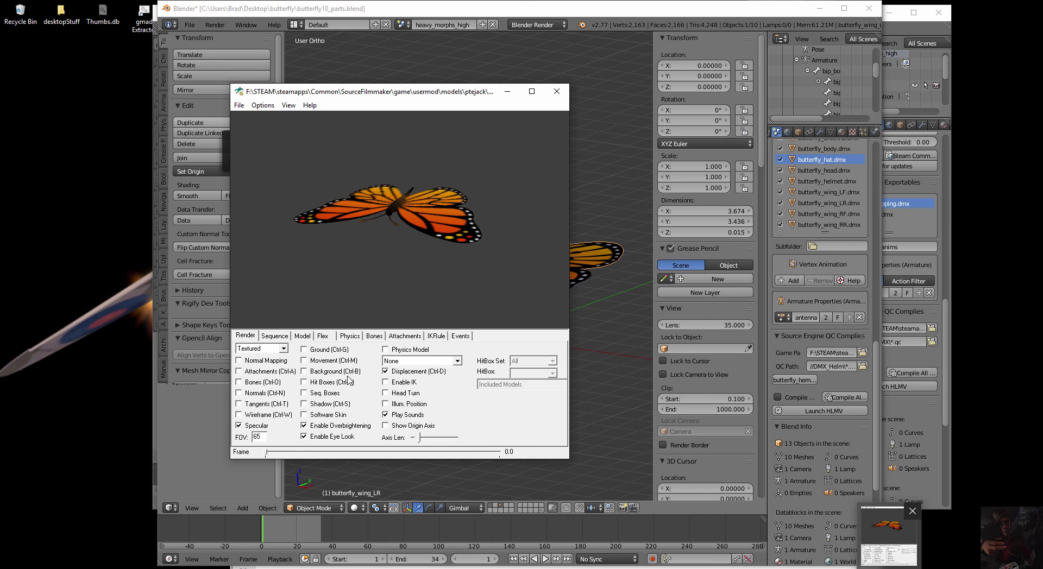
click(304, 382)
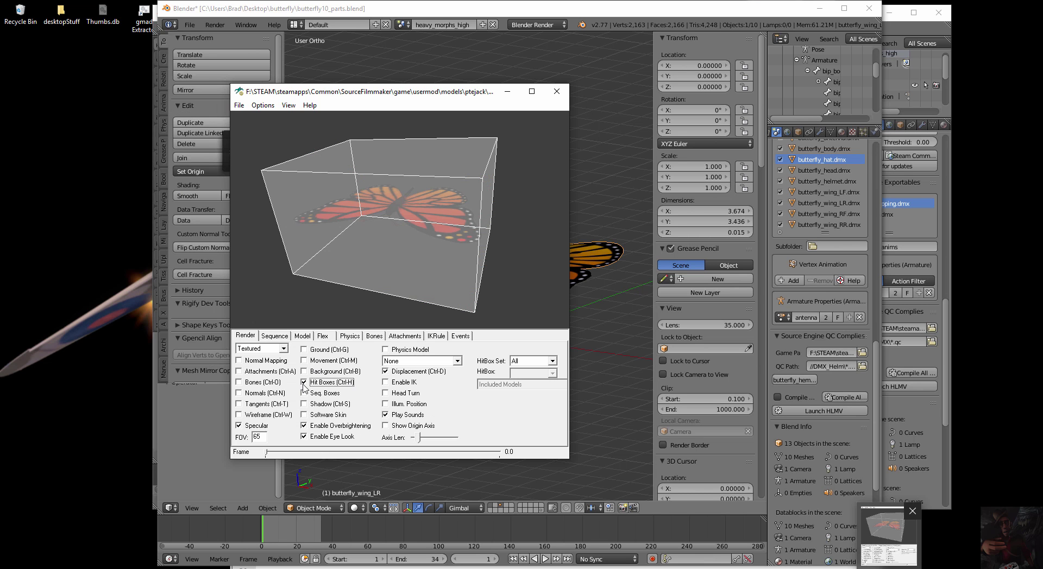
mouse_move(380, 257)
mouse_down()
mouse_move(368, 247)
mouse_move(365, 256)
mouse_move(389, 258)
mouse_move(374, 259)
mouse_up()
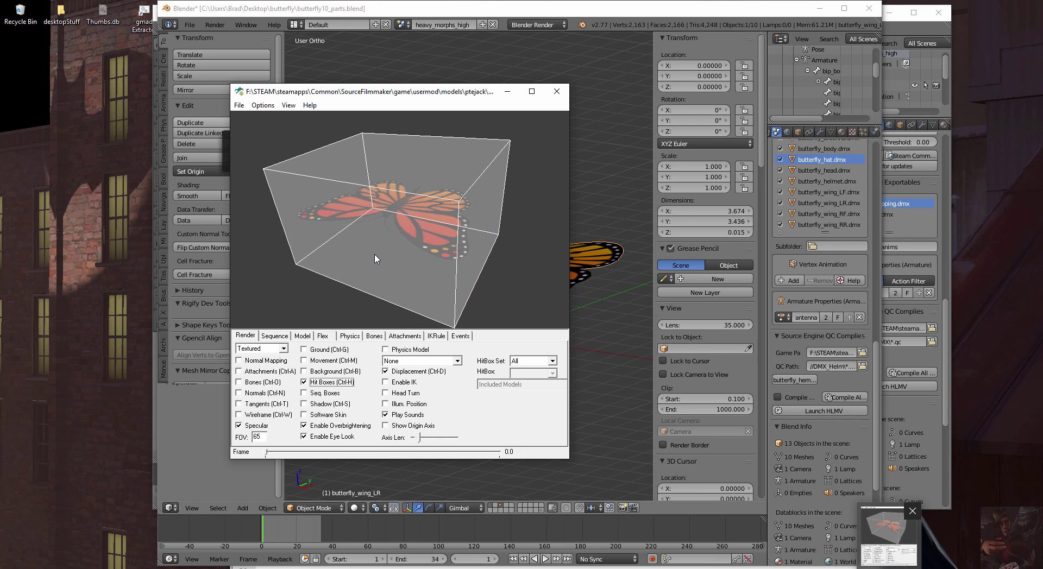